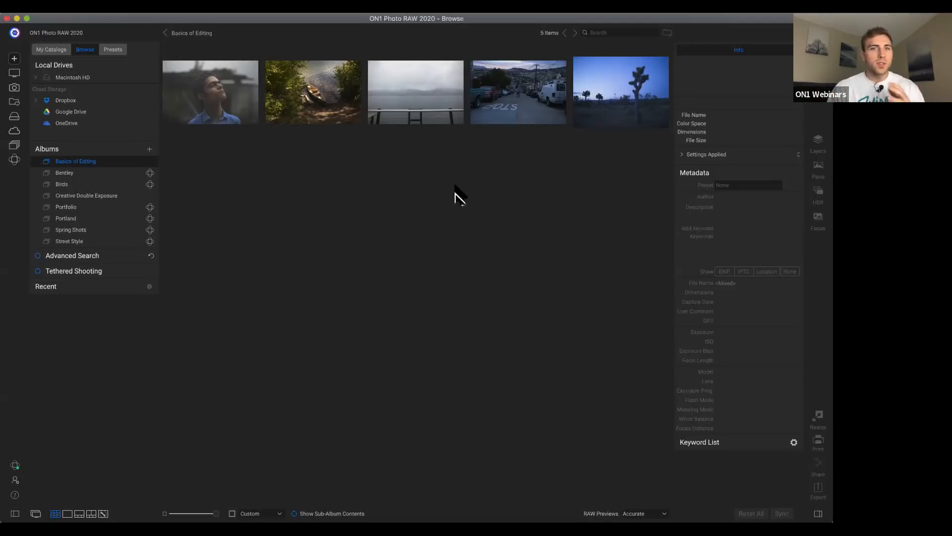
Open the portrait photo of the man looking up, IMG_8771.CR2, for editing in Develop.
click(210, 102)
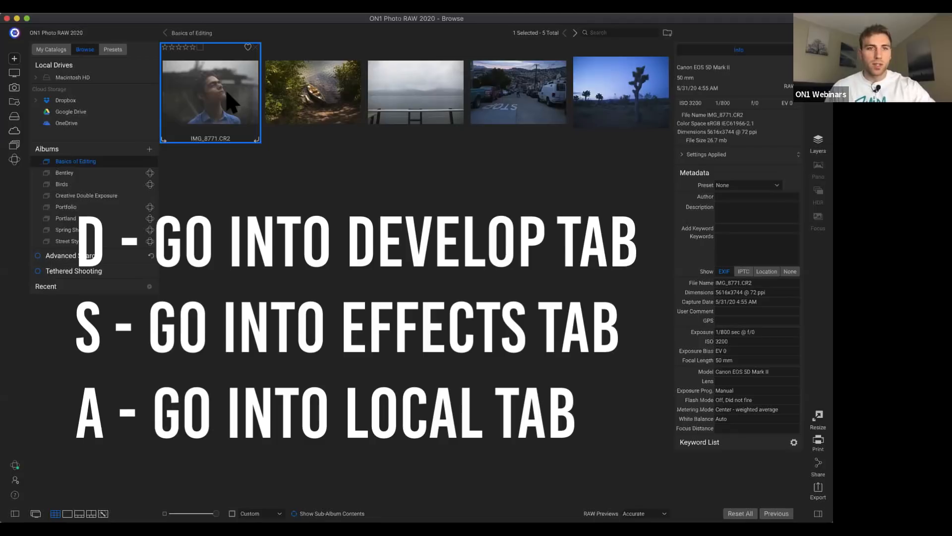
key(d)
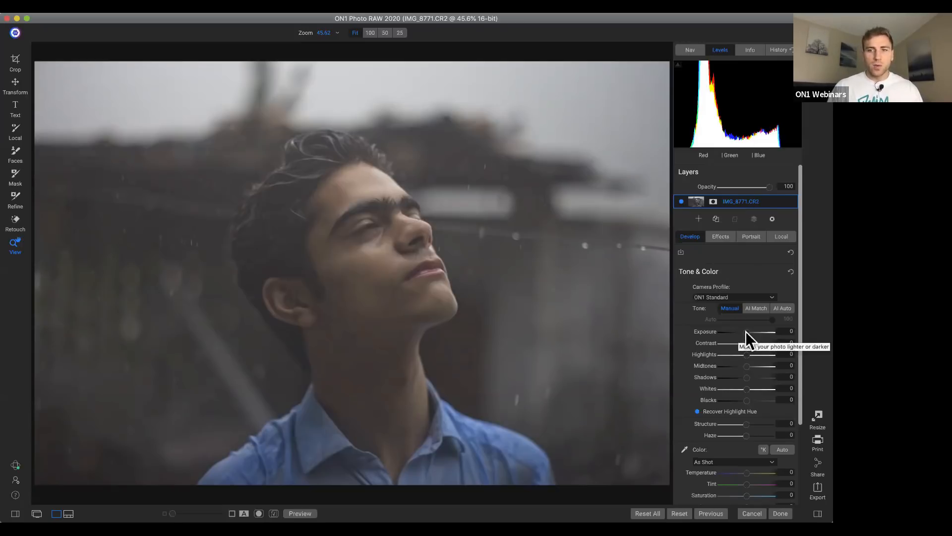
Try Exposure at -1.4, 0.9 and 2.3 on the portrait, and reset Exposure to 0.
drag(746, 332, 738, 332)
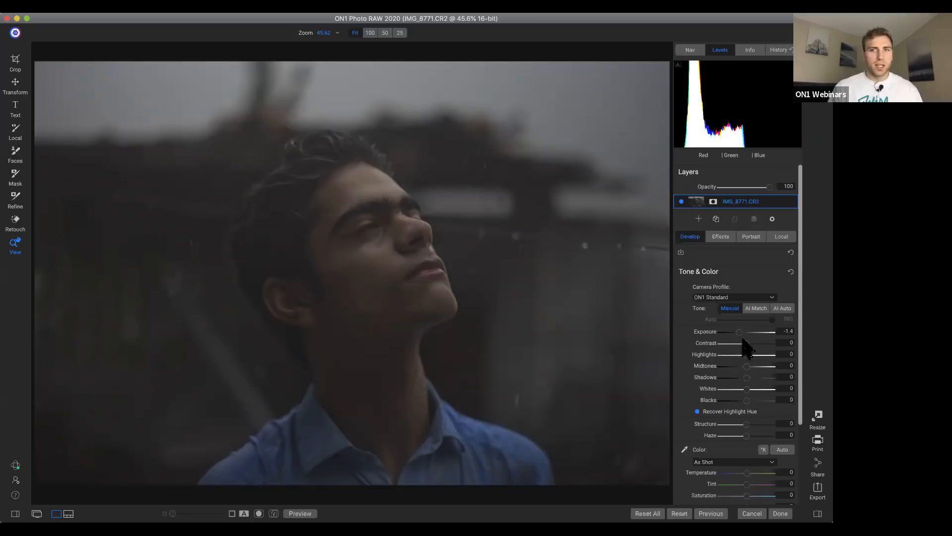
drag(740, 332, 750, 332)
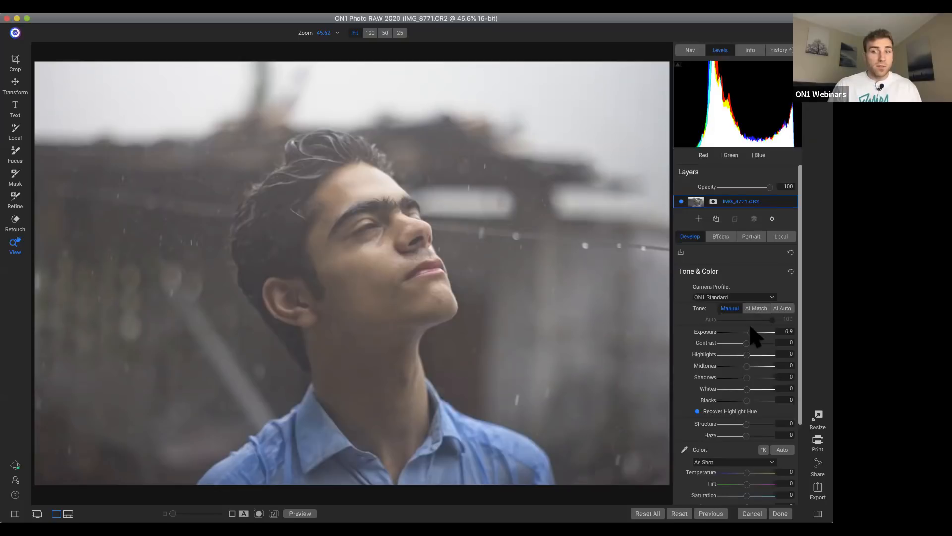
drag(751, 330, 756, 332)
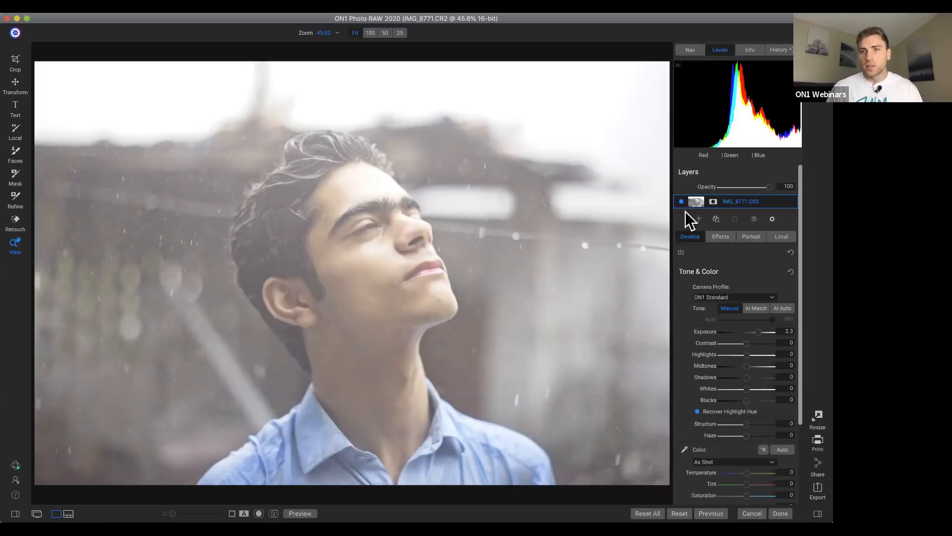
double_click(707, 331)
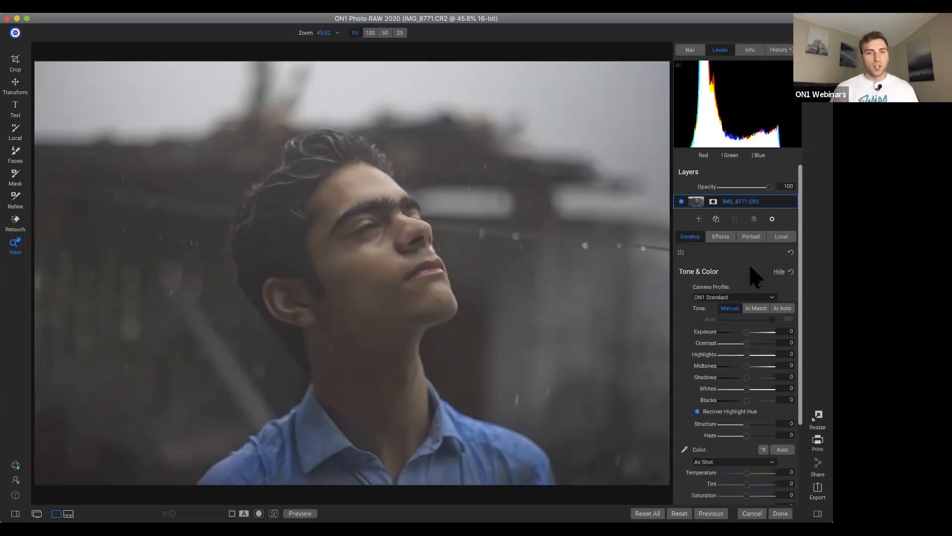
Try the ON1 Landscape camera profile on the portrait and return the profile to ON1 Standard.
scroll(729, 297, down, 2)
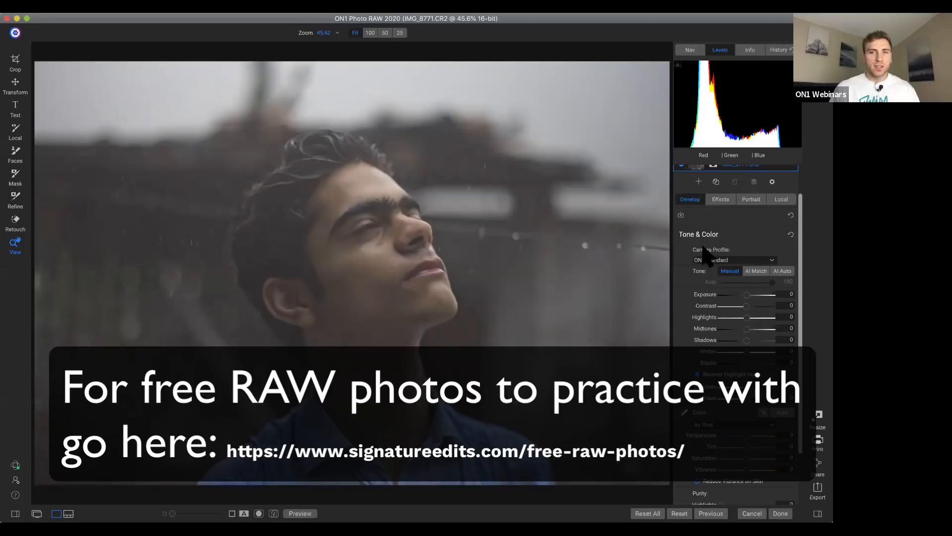
click(744, 260)
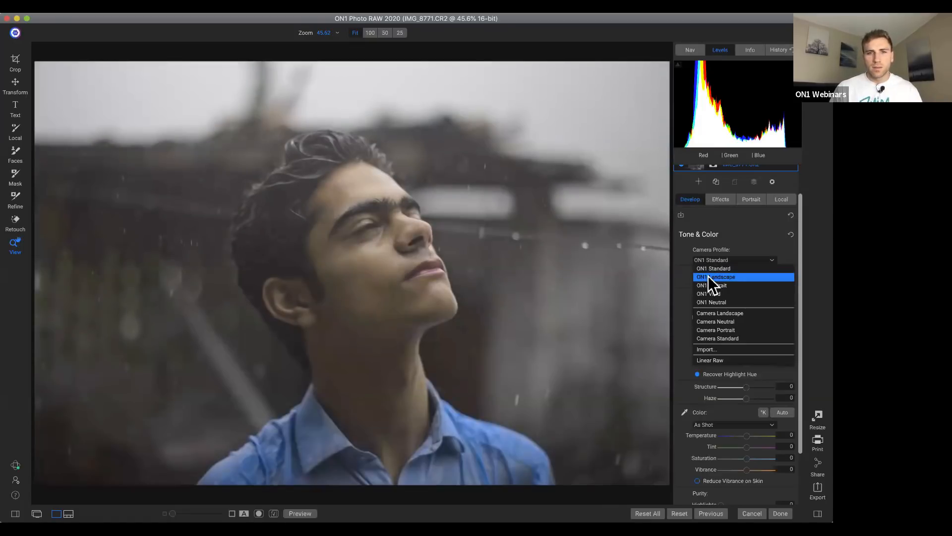
click(708, 276)
click(740, 261)
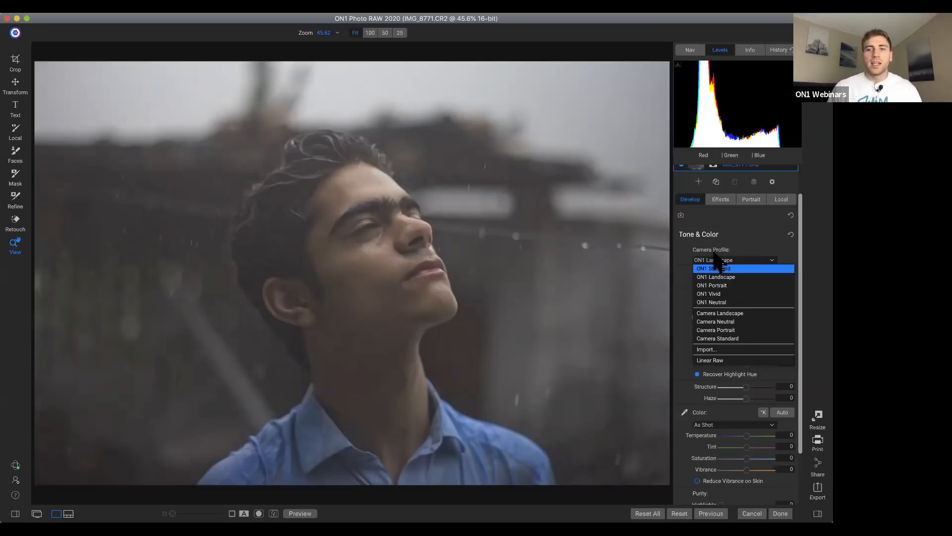
click(733, 268)
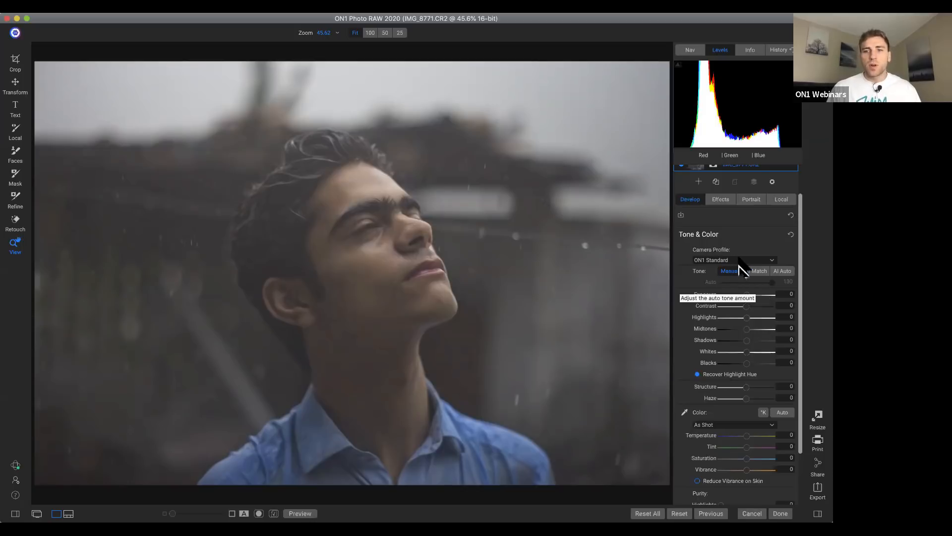
Alternate the camera profile between ON1 Landscape and ON1 Standard to compare them, ending on ON1 Landscape.
click(738, 260)
click(740, 276)
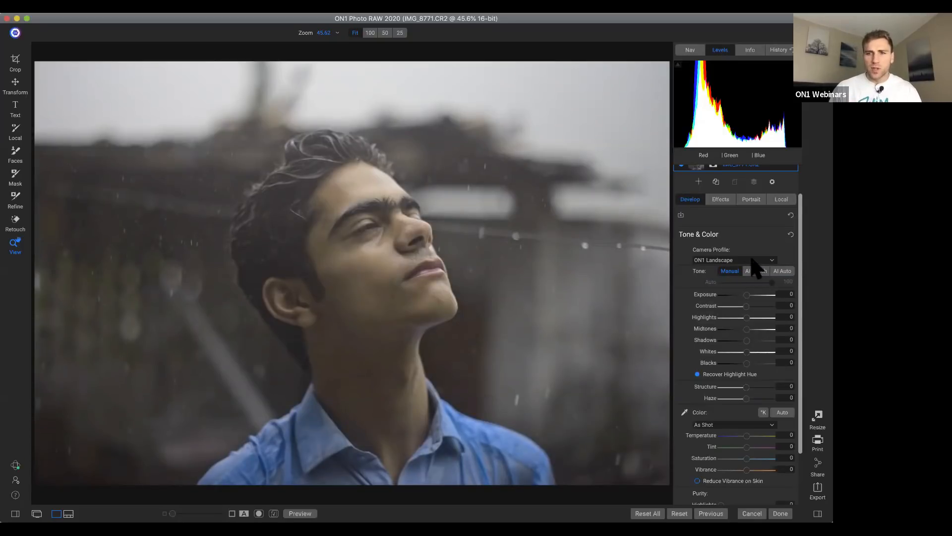
click(757, 261)
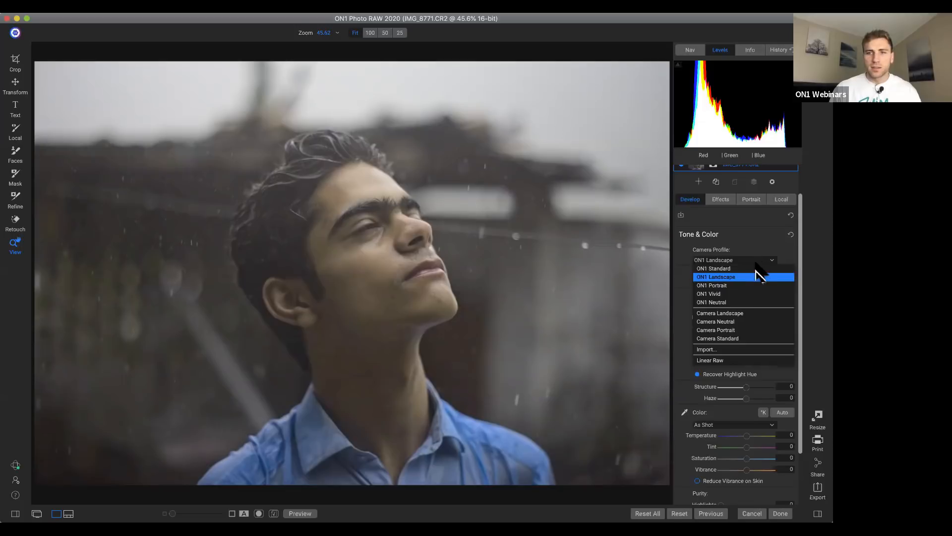
click(757, 268)
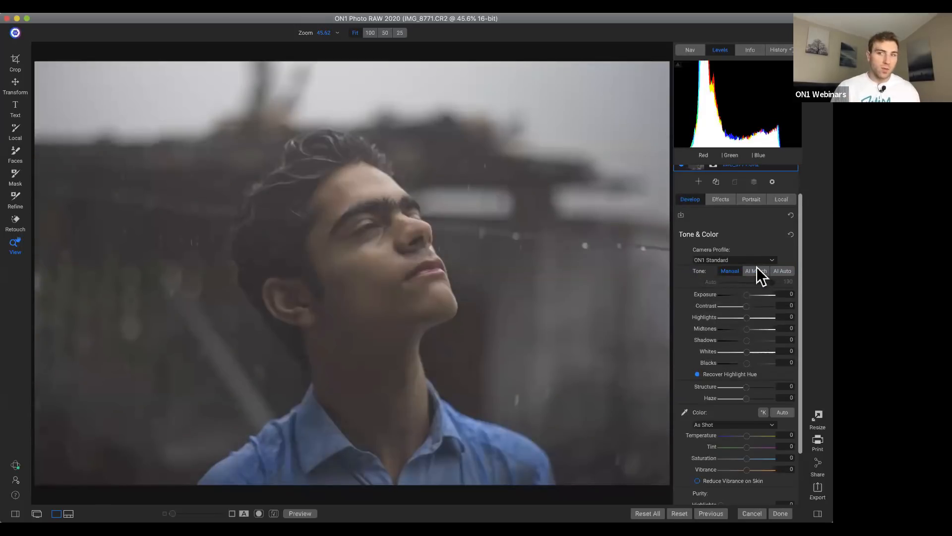
click(754, 260)
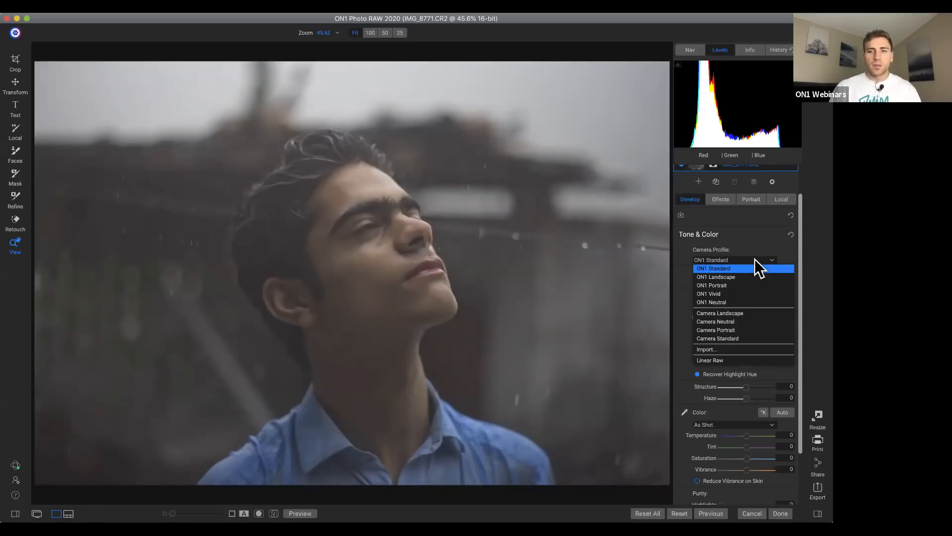
click(738, 276)
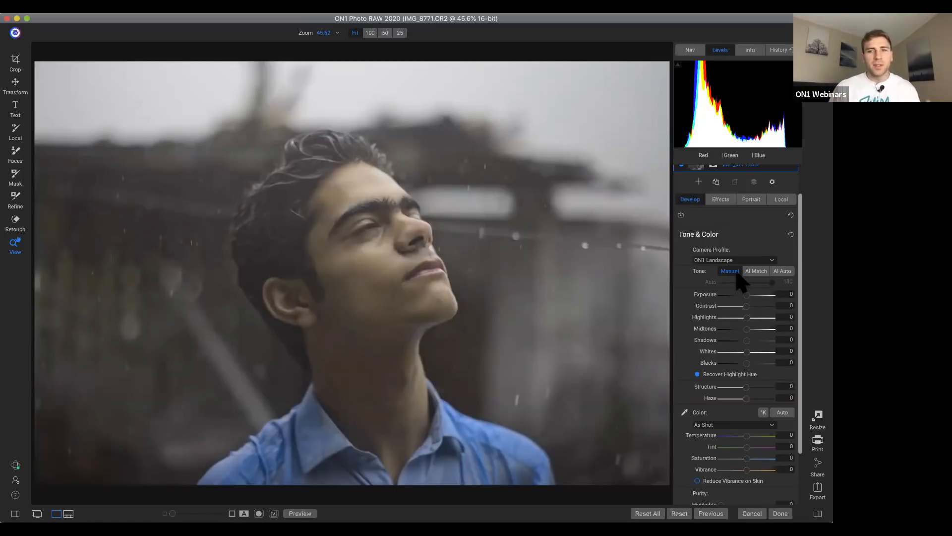
Try the ON1 Portrait camera profile and set the profile back to ON1 Standard.
click(764, 261)
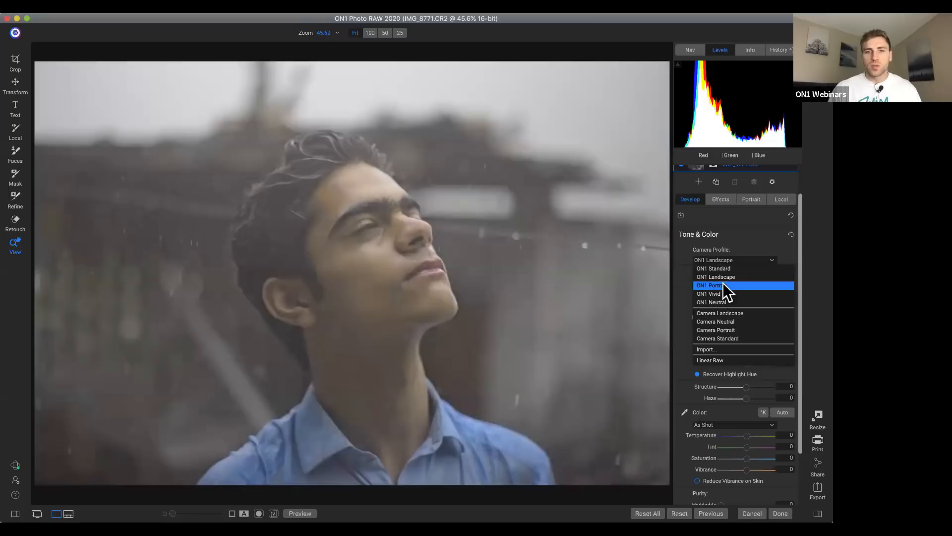
click(725, 285)
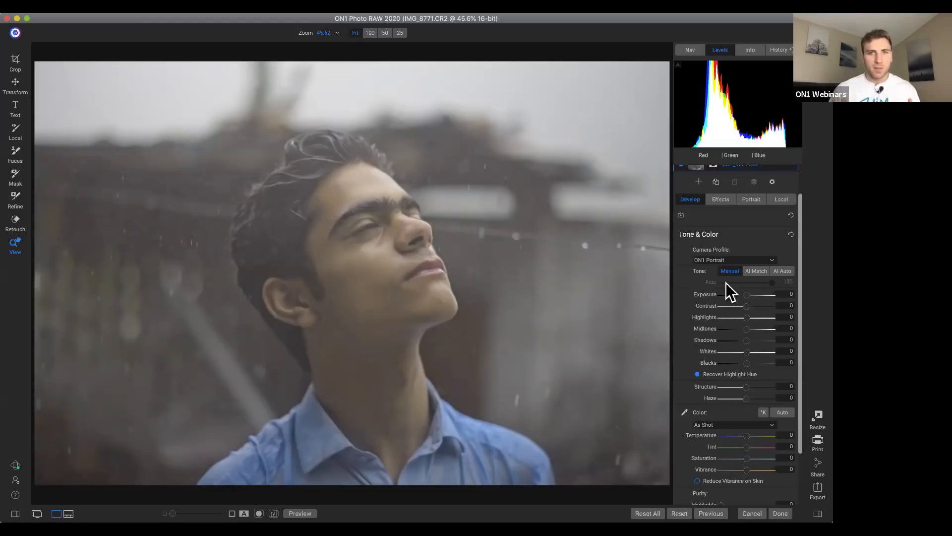
click(758, 260)
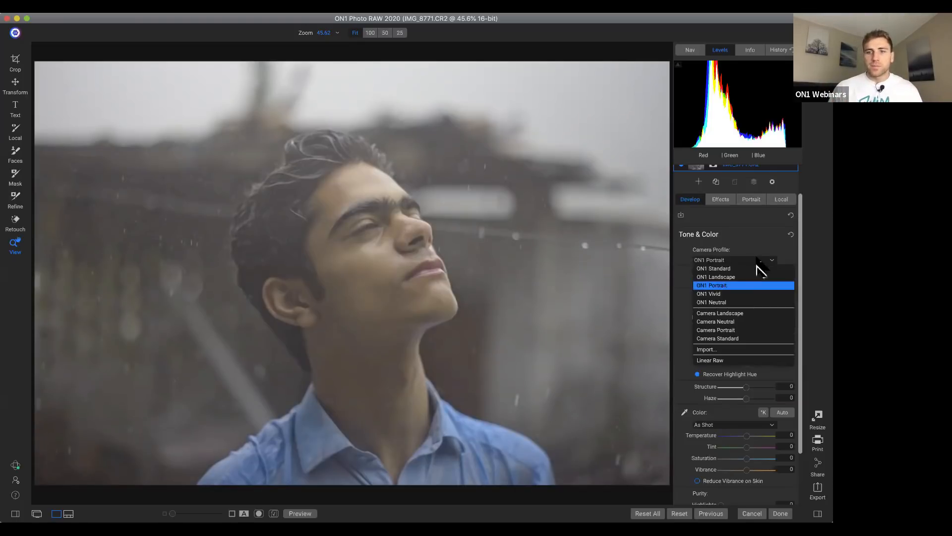
click(716, 269)
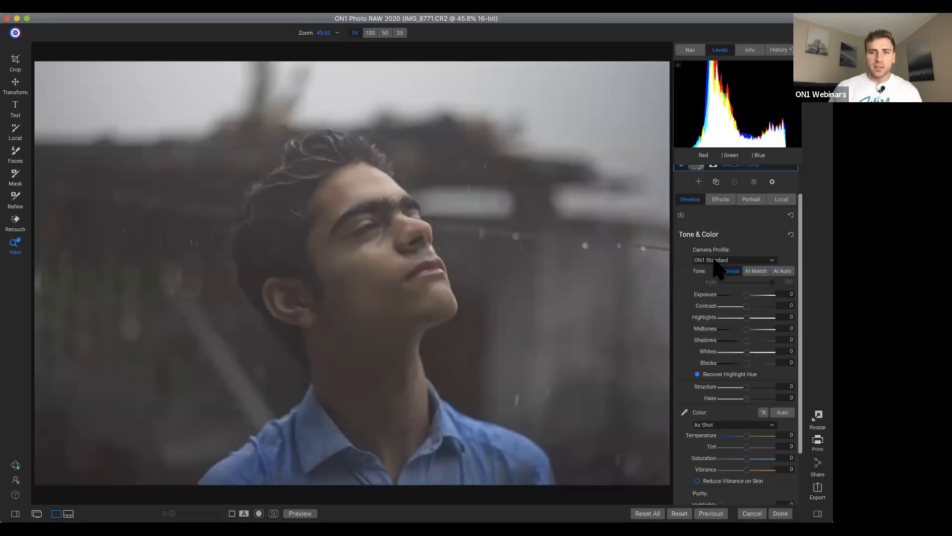
Compare the portrait's skin tones under the ON1 Portrait profile once more, and restore ON1 Standard.
click(709, 260)
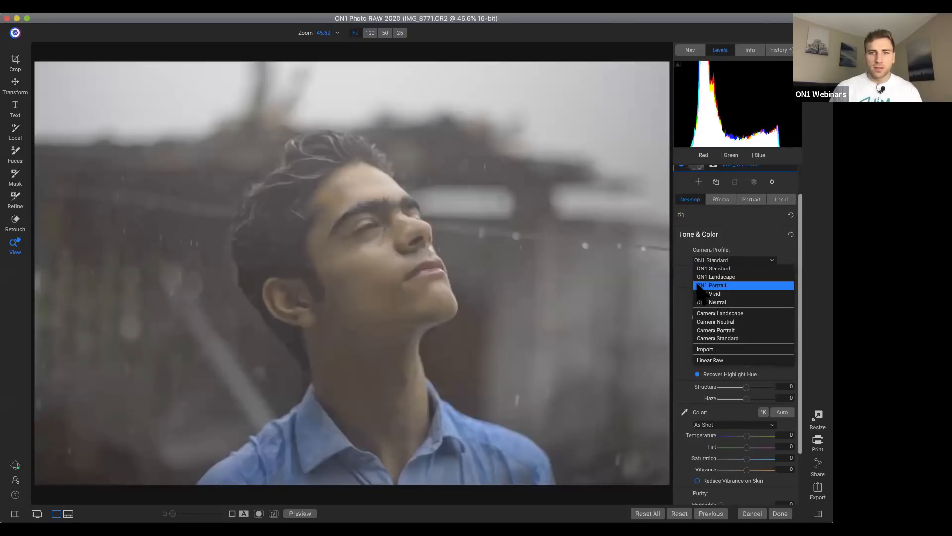
click(698, 286)
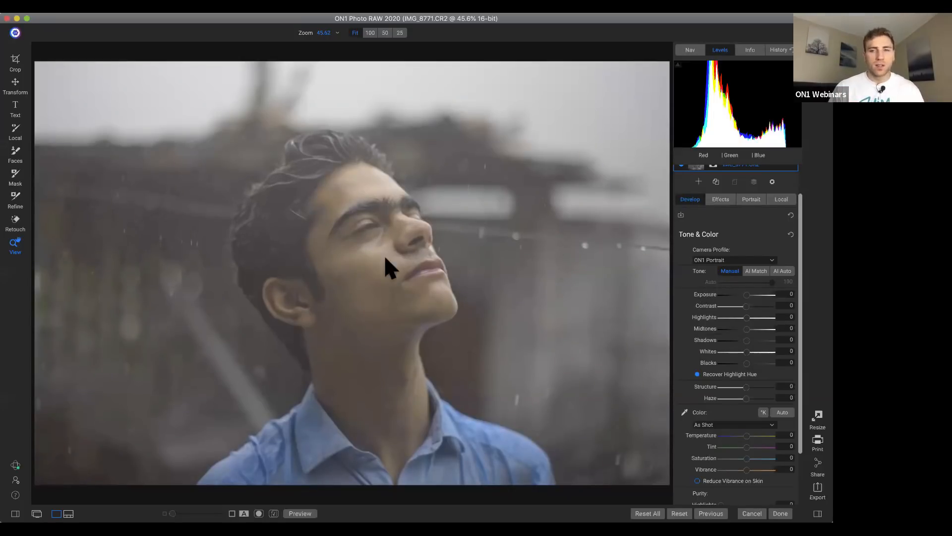
click(738, 260)
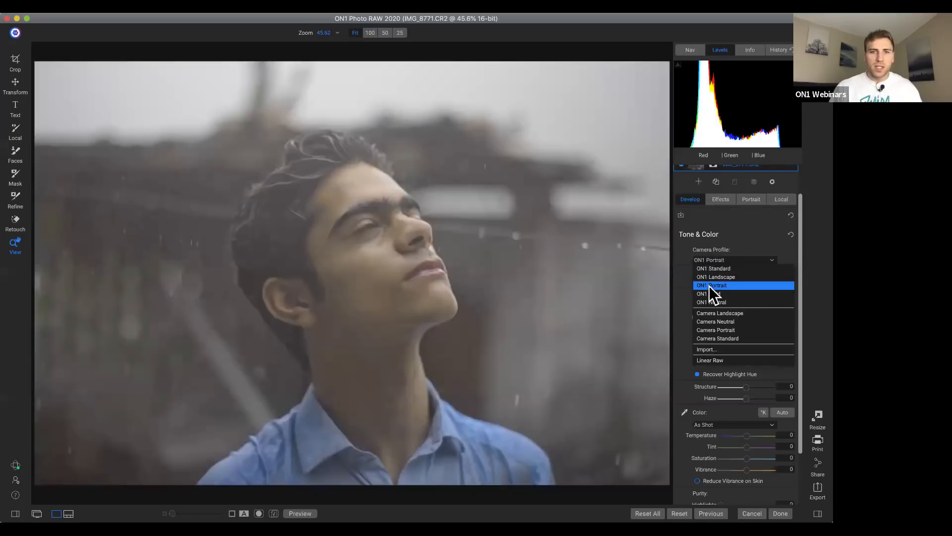
click(709, 286)
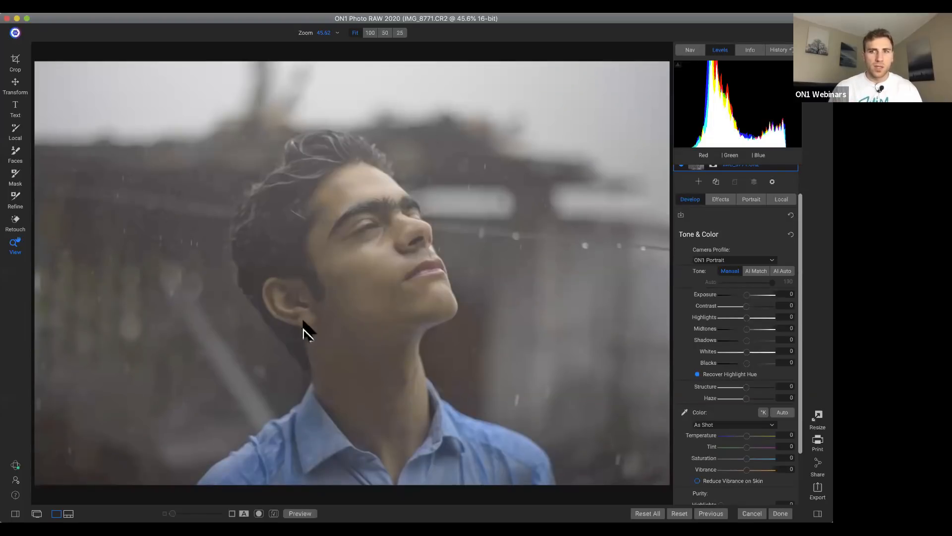
click(763, 259)
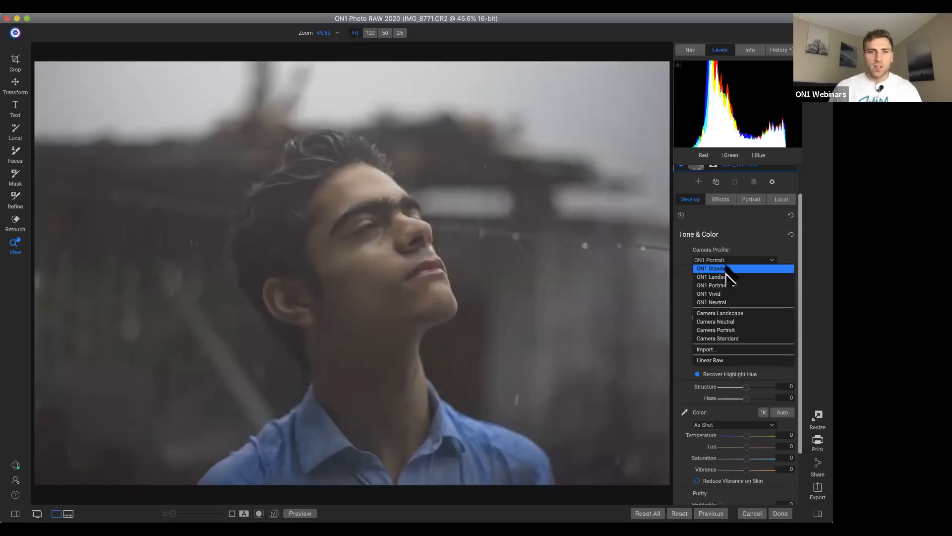
click(727, 269)
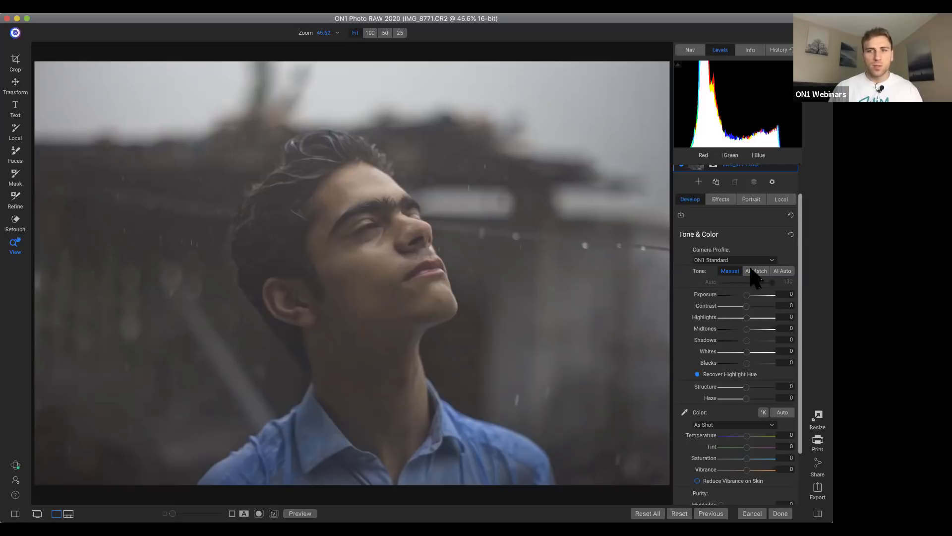
Apply the AI Auto tone adjustment to the portrait and reduce its Auto amount to 51.
click(783, 272)
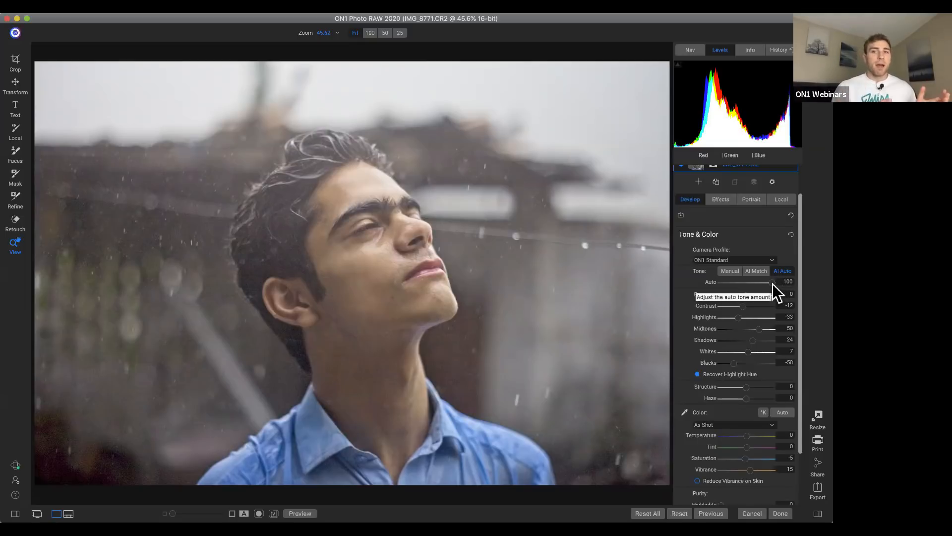
drag(772, 283, 745, 283)
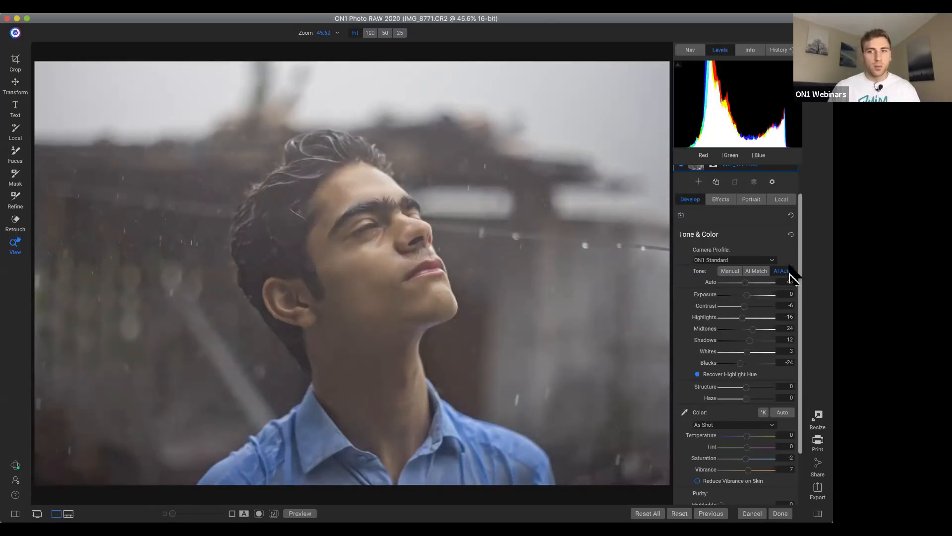
mouse_move(746, 283)
mouse_down()
mouse_move(759, 283)
mouse_move(727, 286)
mouse_move(769, 292)
mouse_move(752, 295)
mouse_move(746, 285)
mouse_up()
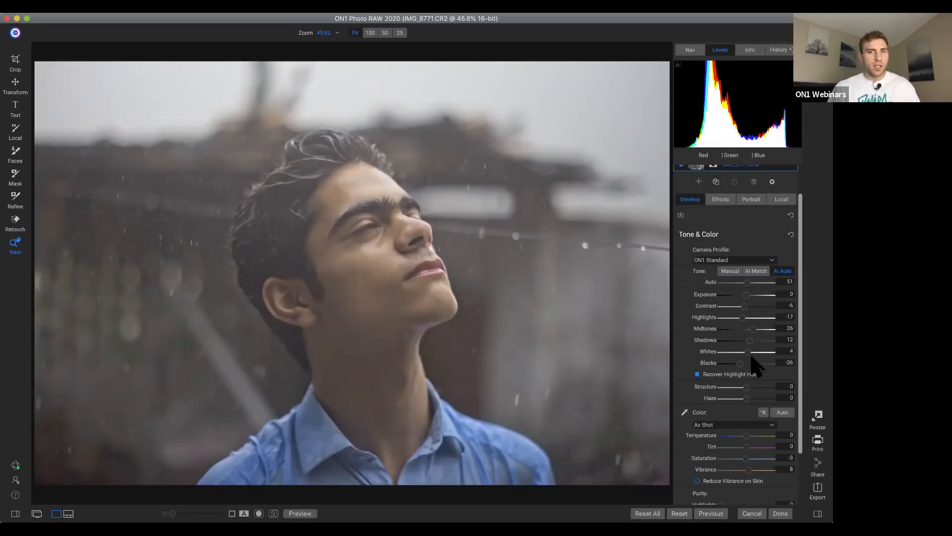
Try raising Whites to 24 over the AI Auto tone, and reset all Tone & Color settings.
drag(748, 351, 753, 351)
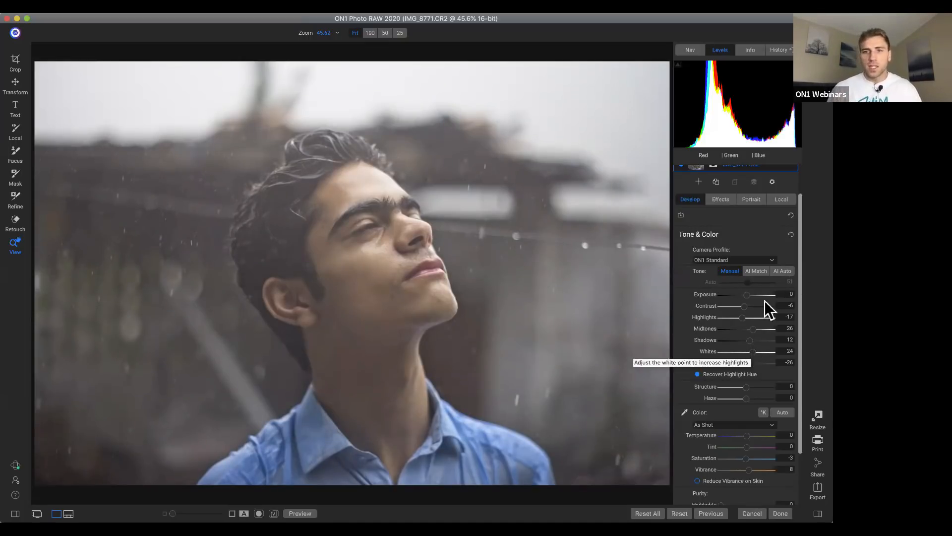
click(785, 274)
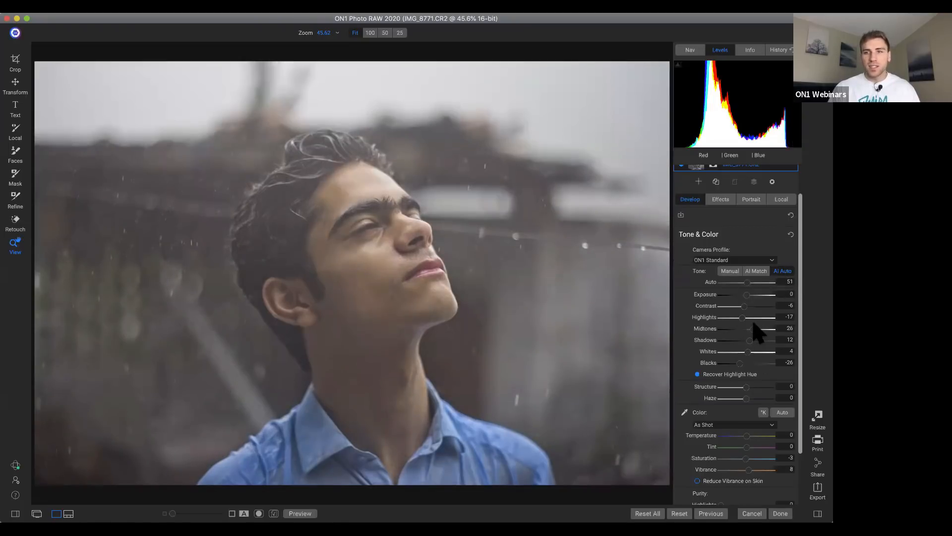
click(791, 234)
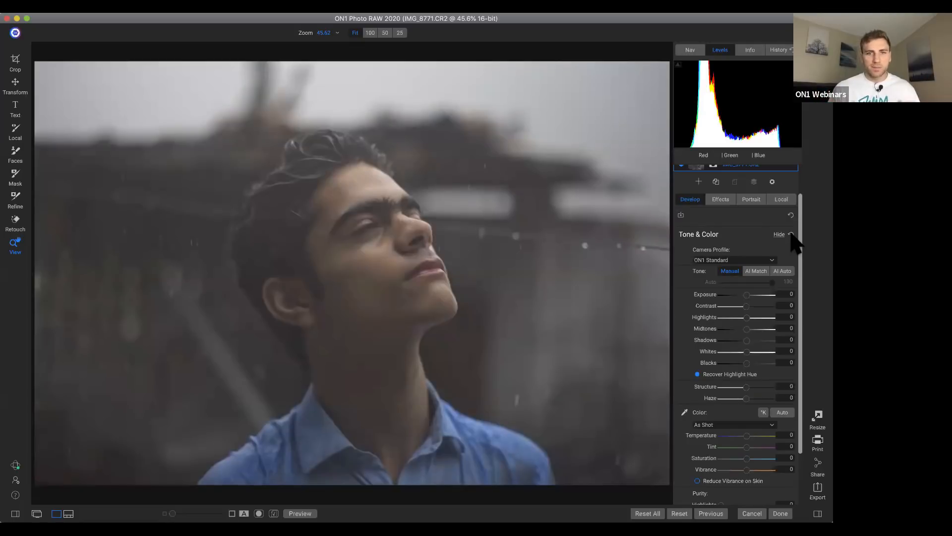
Reapply the AI Auto tone to the portrait, comparing it with Manual and with the unedited original.
click(782, 270)
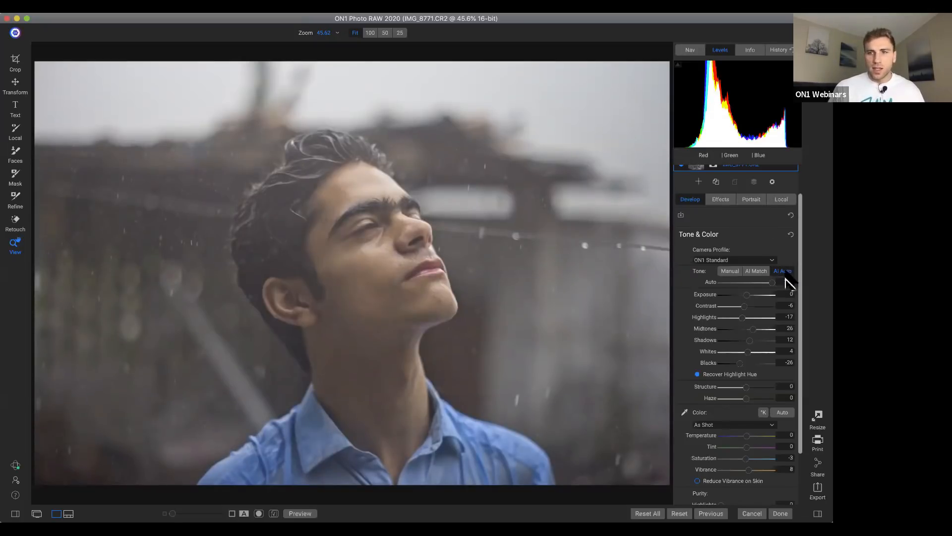
click(731, 274)
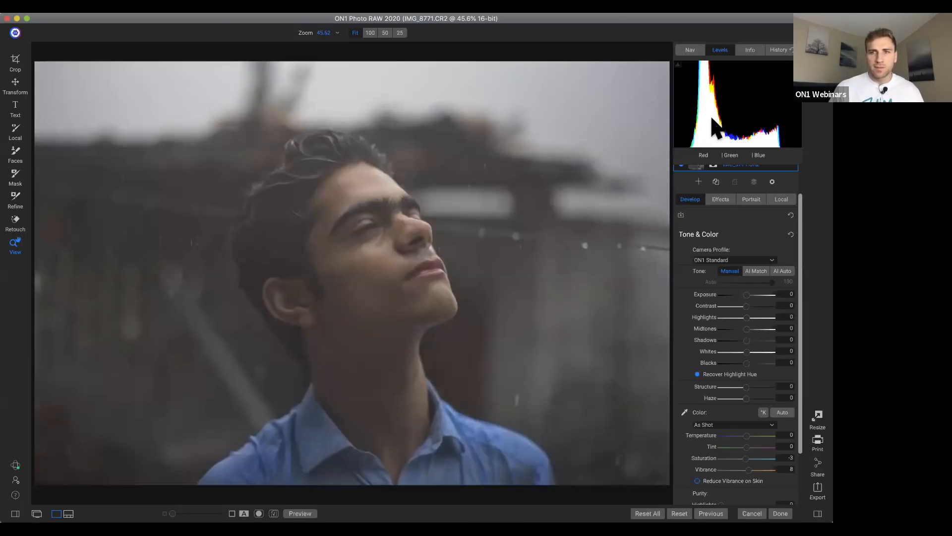
click(783, 272)
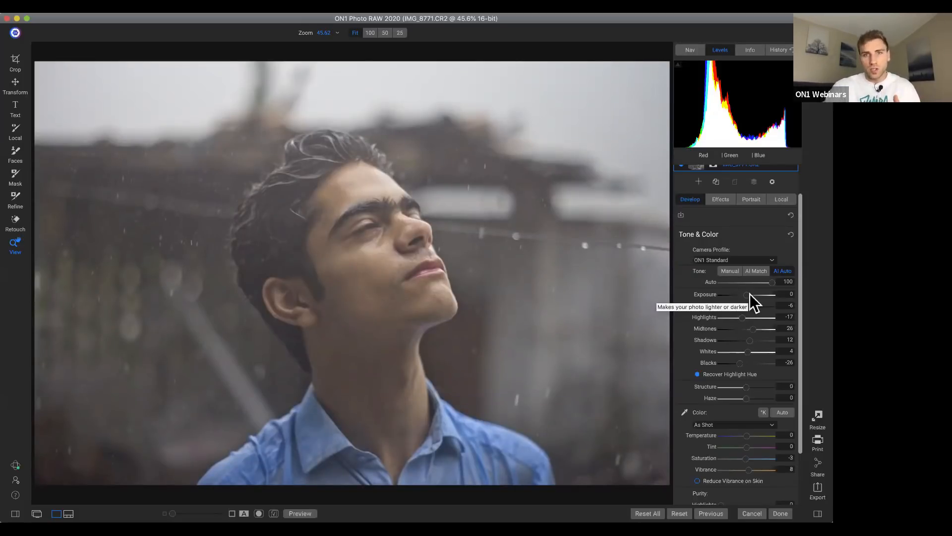
key(backslash)
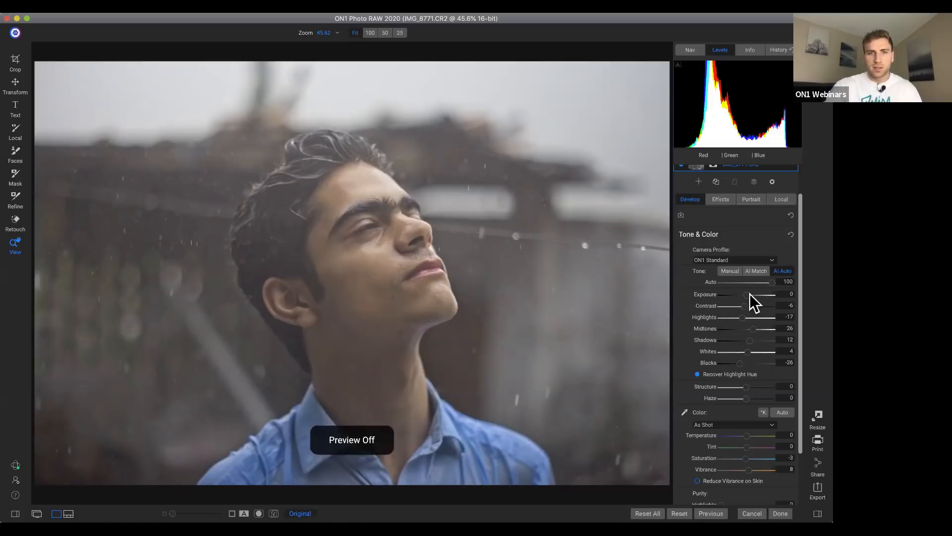
Compare the AI Auto version of the portrait repeatedly with the unedited original, ending on the edited preview.
key(backslash)
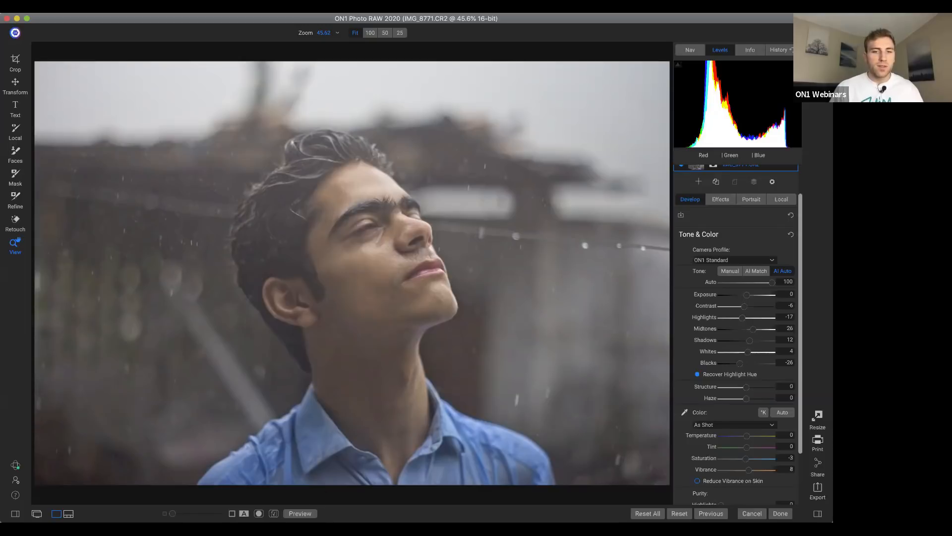
click(300, 514)
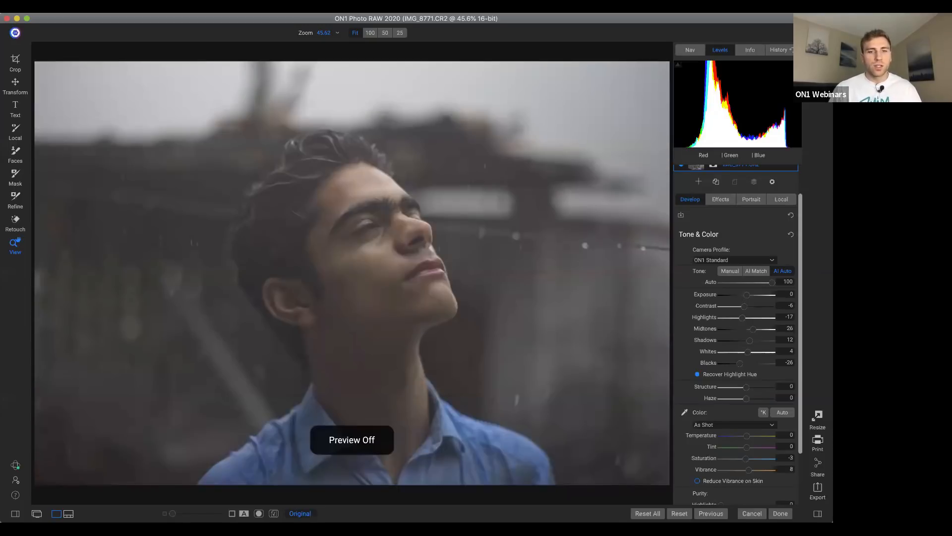
click(300, 514)
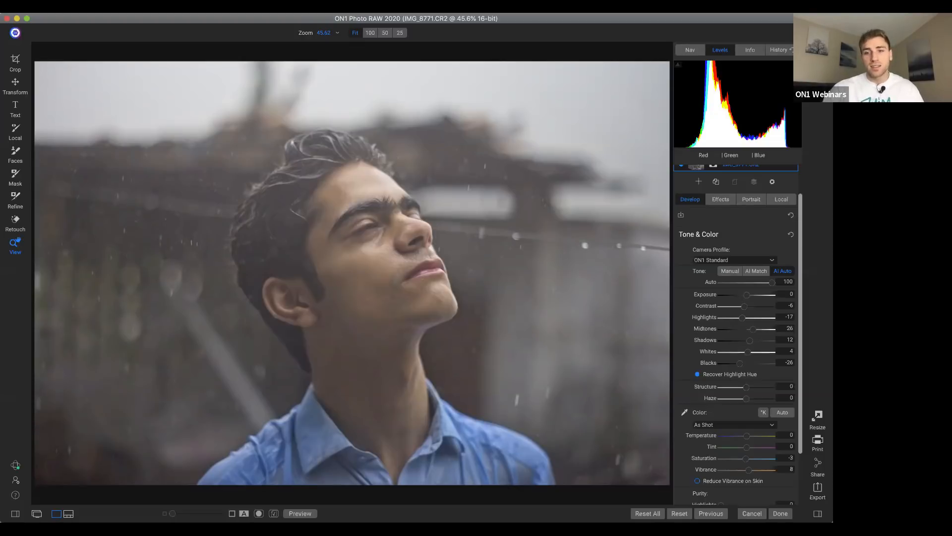
key(backslash)
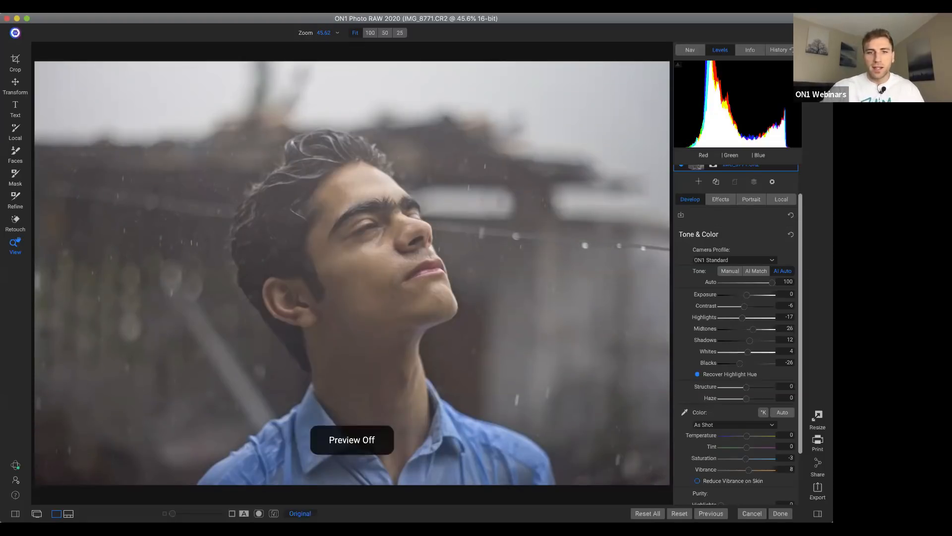
key(backslash)
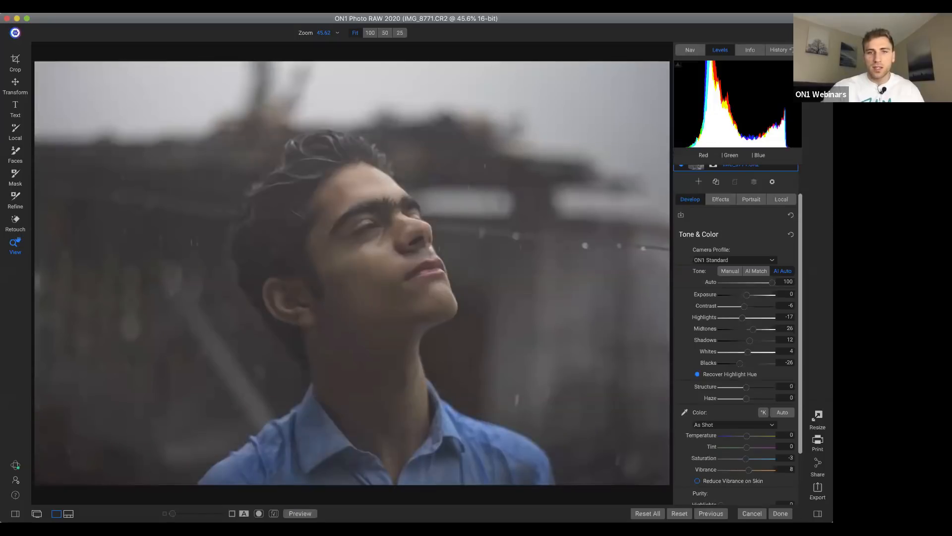
key(backslash)
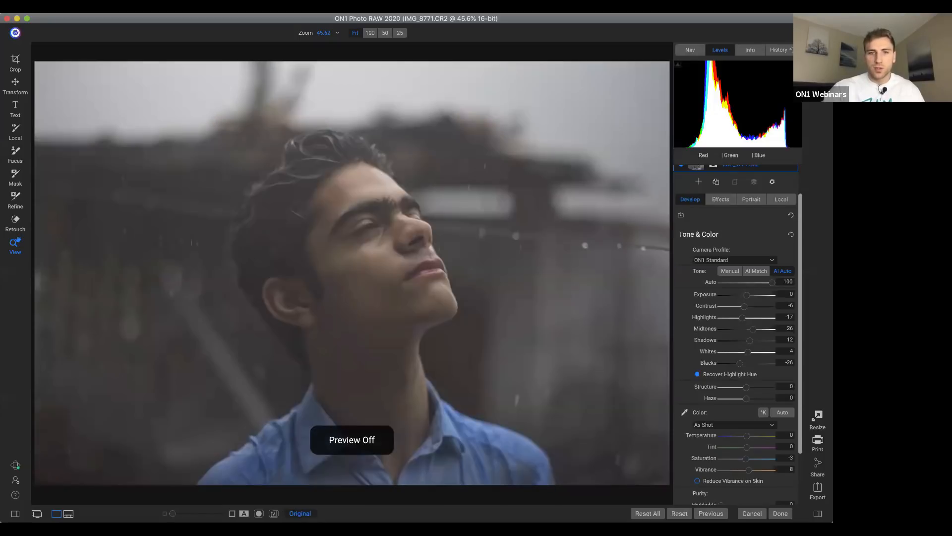
key(backslash)
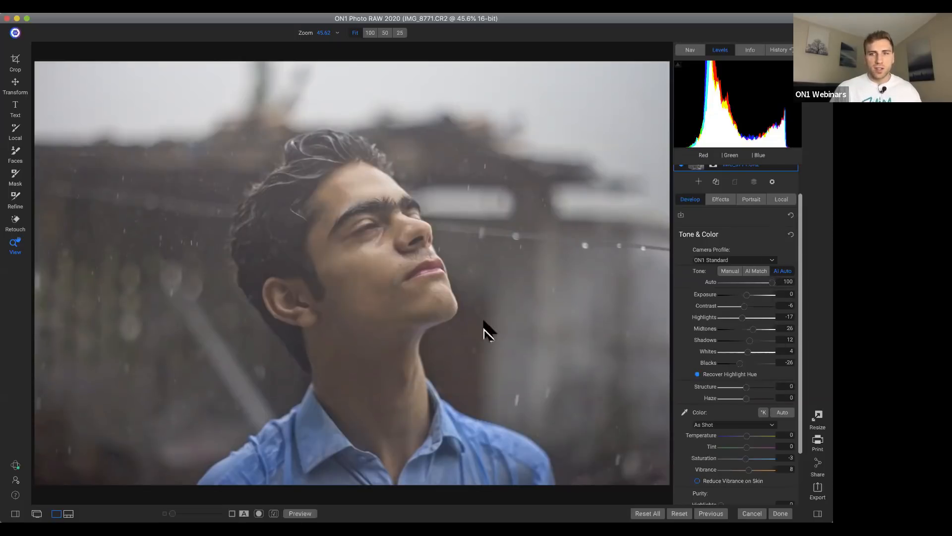
Switch the portrait's Tone mode to Manual, try a darker Exposure, and reset Exposure to 0.
click(727, 270)
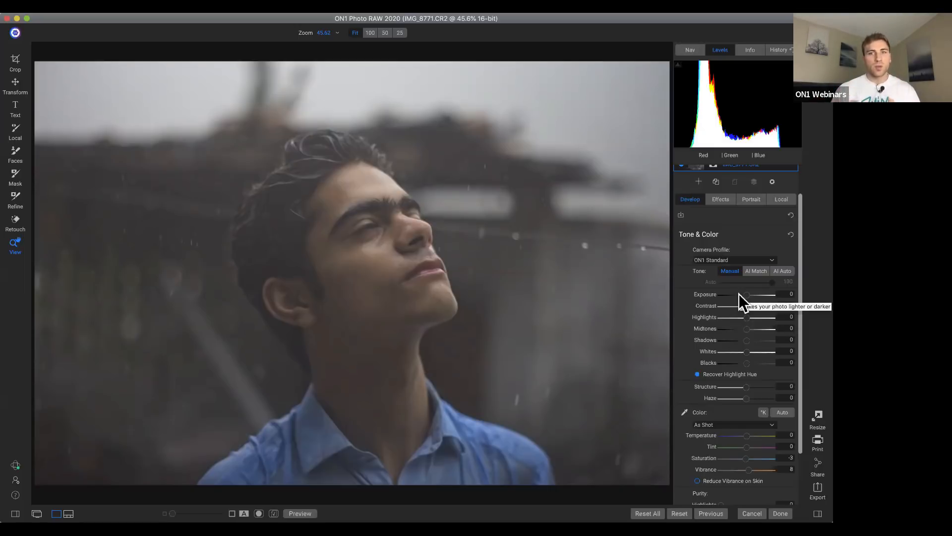
mouse_move(746, 293)
mouse_down()
mouse_move(759, 293)
mouse_move(736, 295)
mouse_up()
double_click(706, 294)
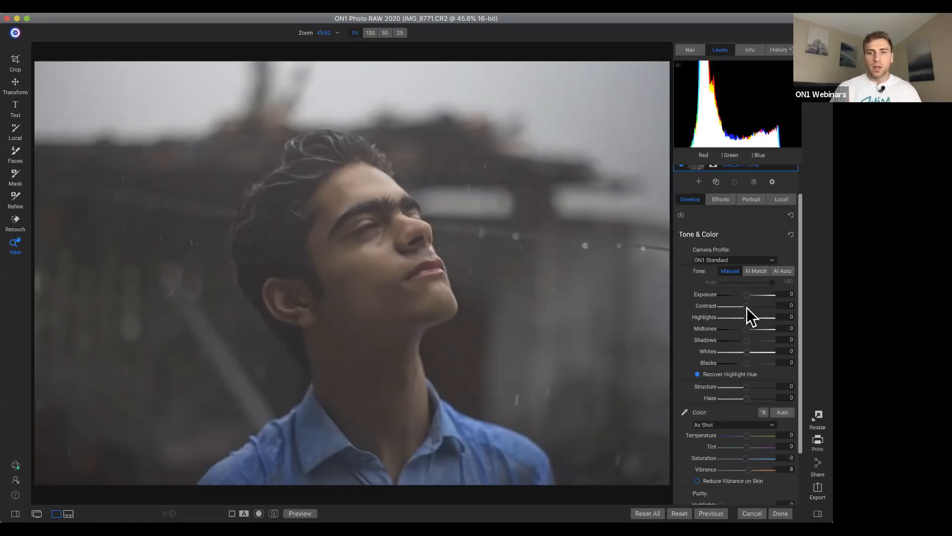
Try the portrait's Contrast at 59 and at -100, resetting it to 0 after each trial.
drag(750, 307, 761, 307)
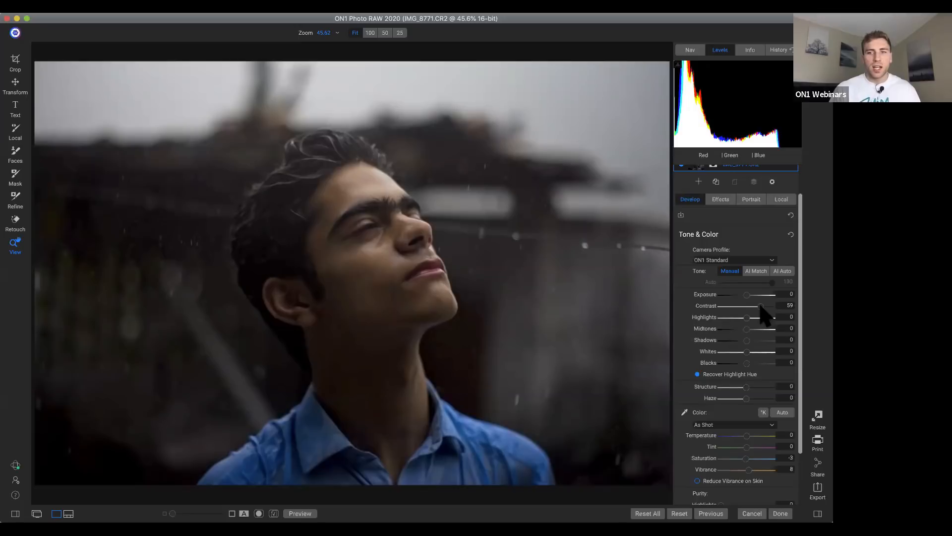
double_click(712, 306)
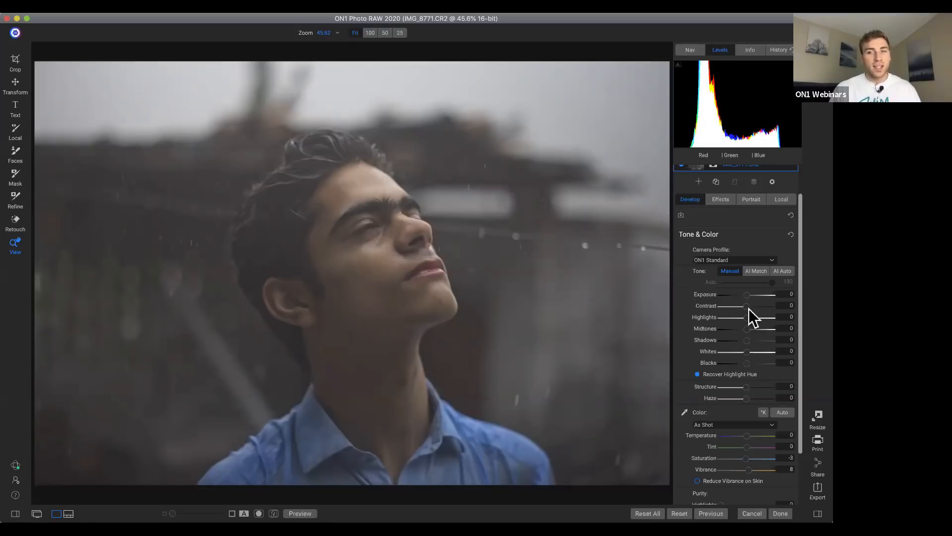
drag(746, 305, 719, 306)
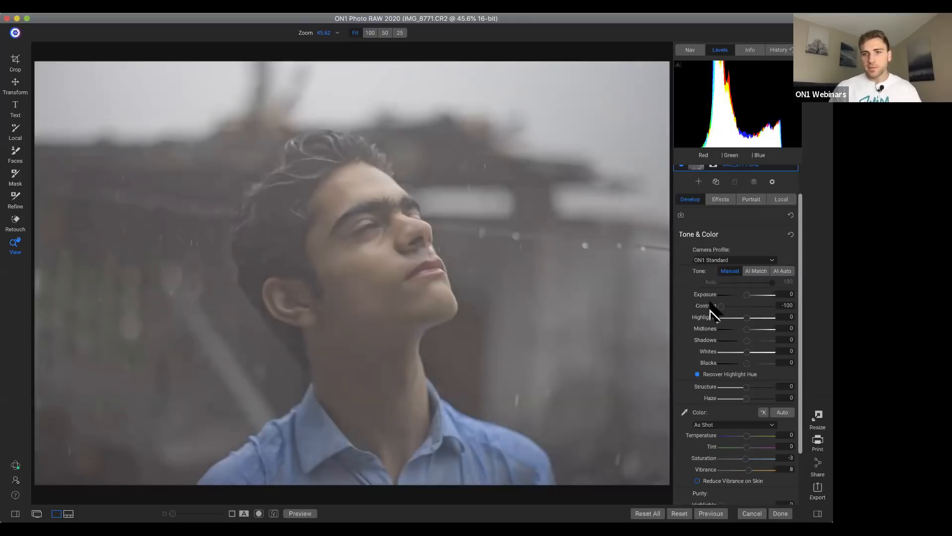
double_click(710, 305)
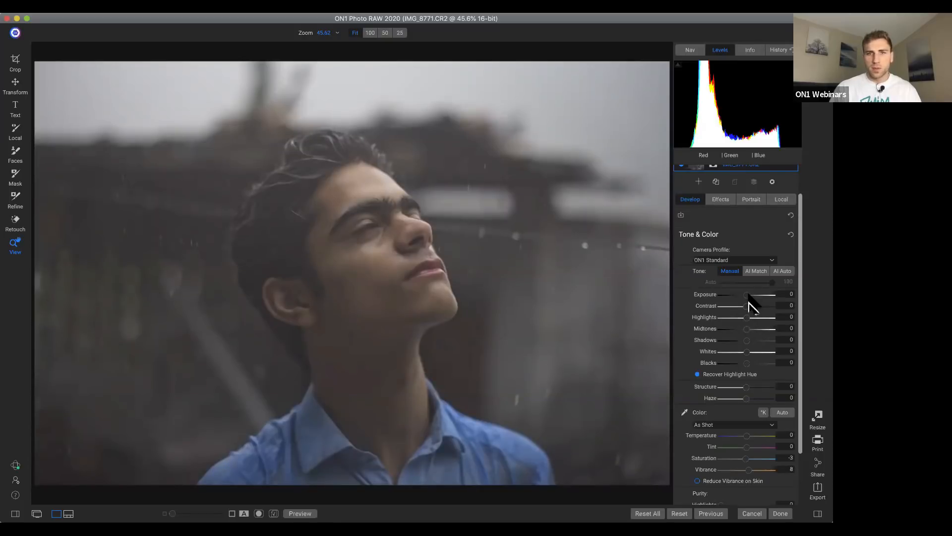
Raise Exposure to 0.85, try Highlights at -100 on the brightened portrait, and reset Highlights to 0.
drag(747, 295, 752, 295)
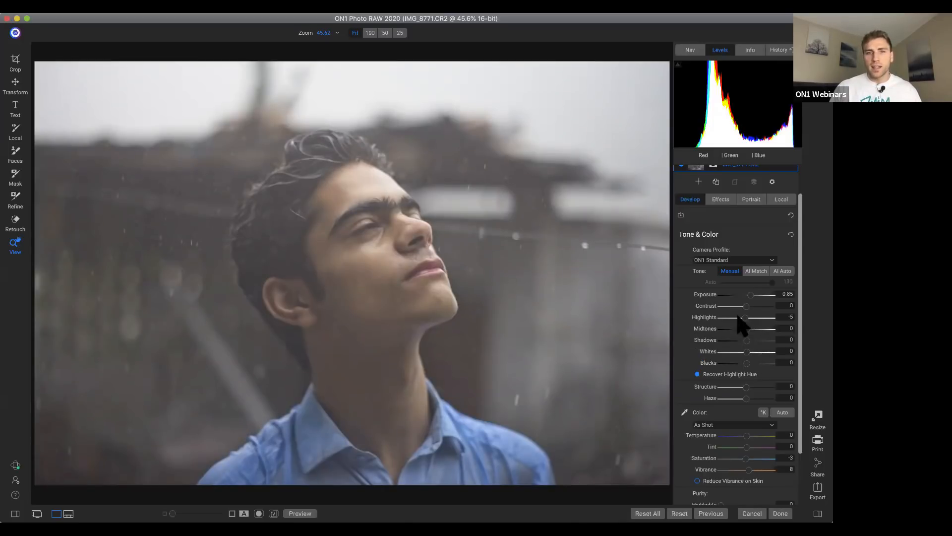
drag(746, 318, 701, 330)
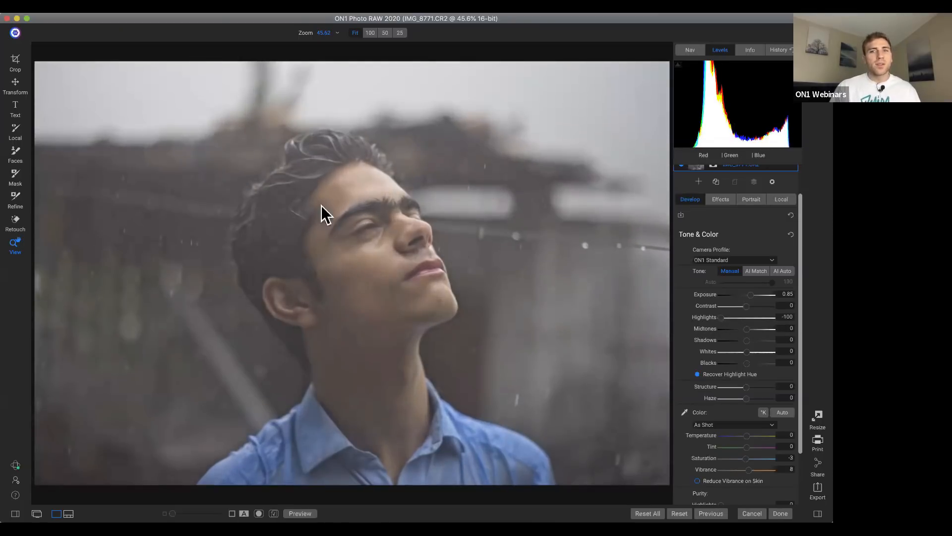
double_click(700, 316)
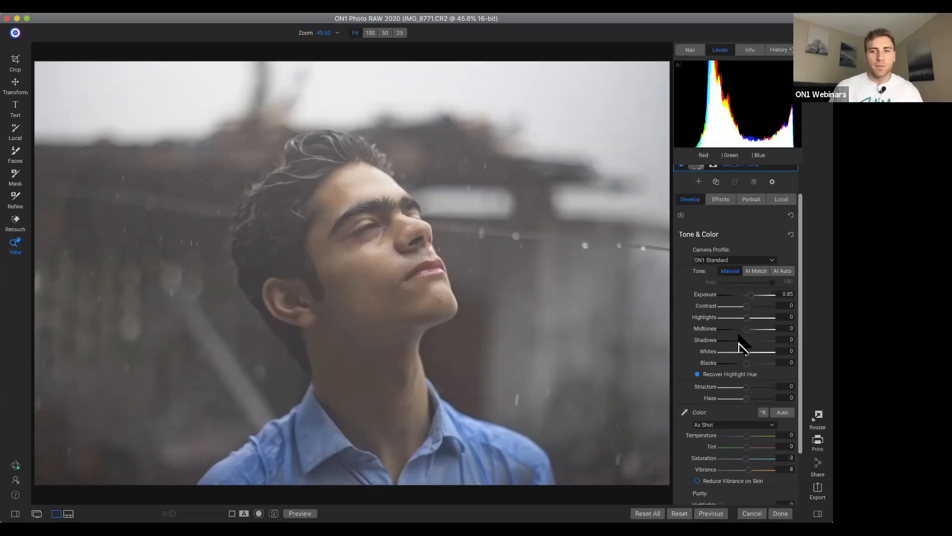
Try Midtones at -100 with the brightened Exposure and at 65 with Exposure reset, returning Midtones to 0 each time.
drag(746, 330, 712, 335)
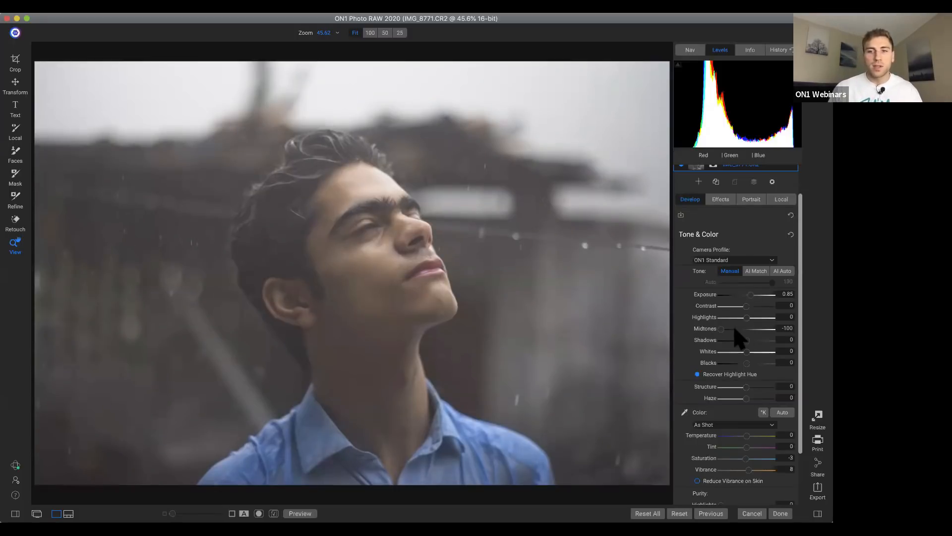
double_click(704, 329)
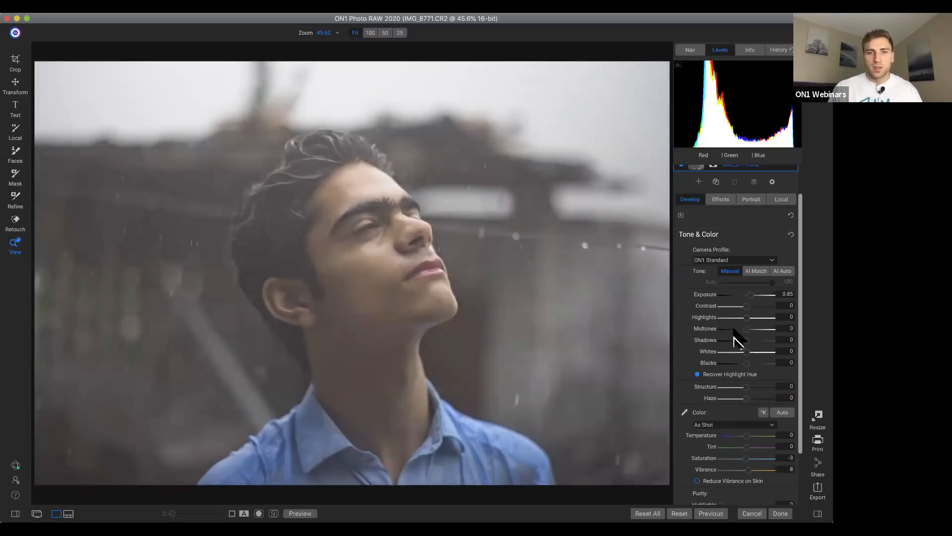
mouse_move(734, 333)
mouse_down()
mouse_move(716, 334)
mouse_move(743, 337)
mouse_up()
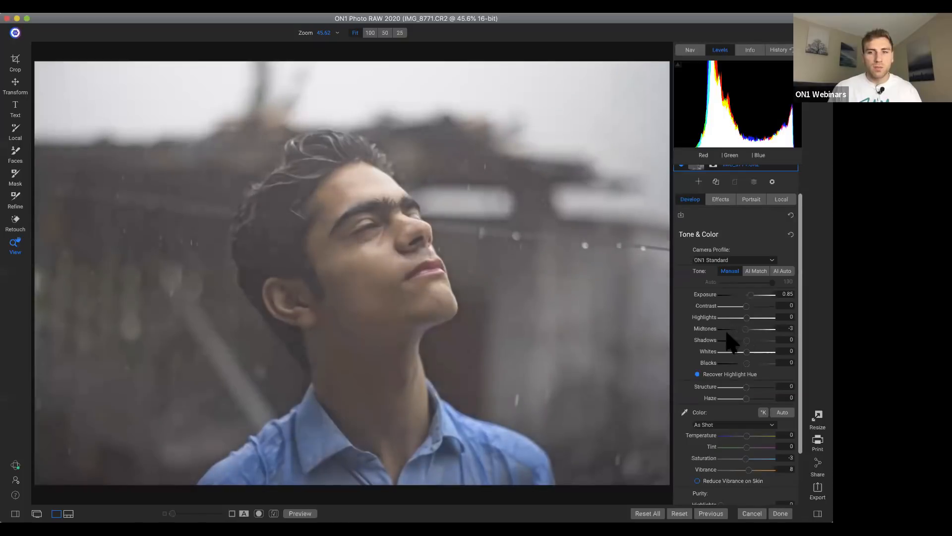
double_click(709, 330)
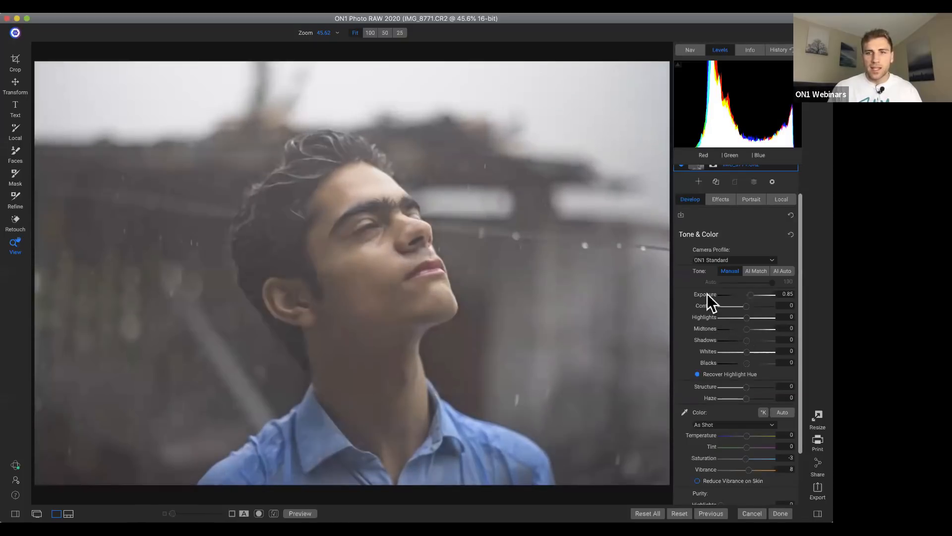
double_click(712, 294)
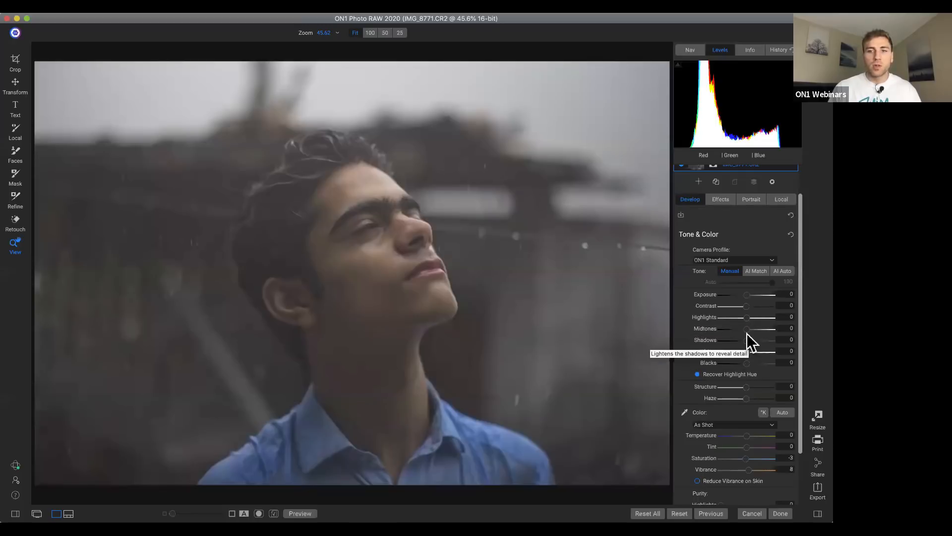
drag(746, 331, 763, 333)
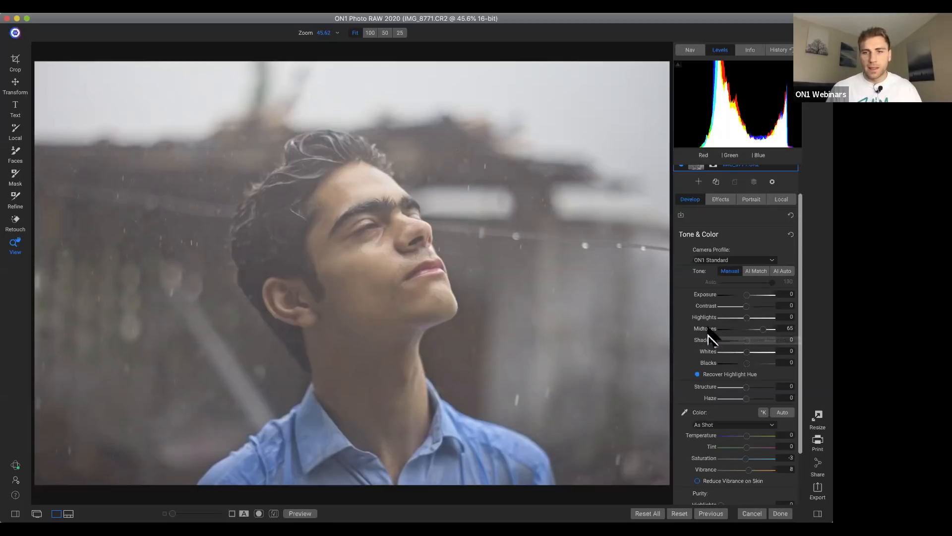
double_click(709, 331)
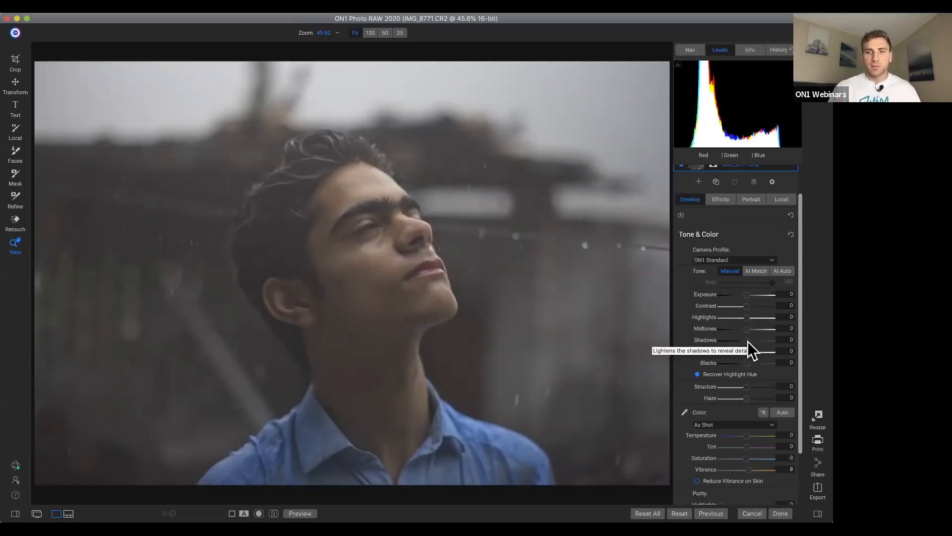
Try the portrait's Shadows at 51 and at -36, resetting the adjustment to 0 after each trial.
drag(748, 341, 760, 342)
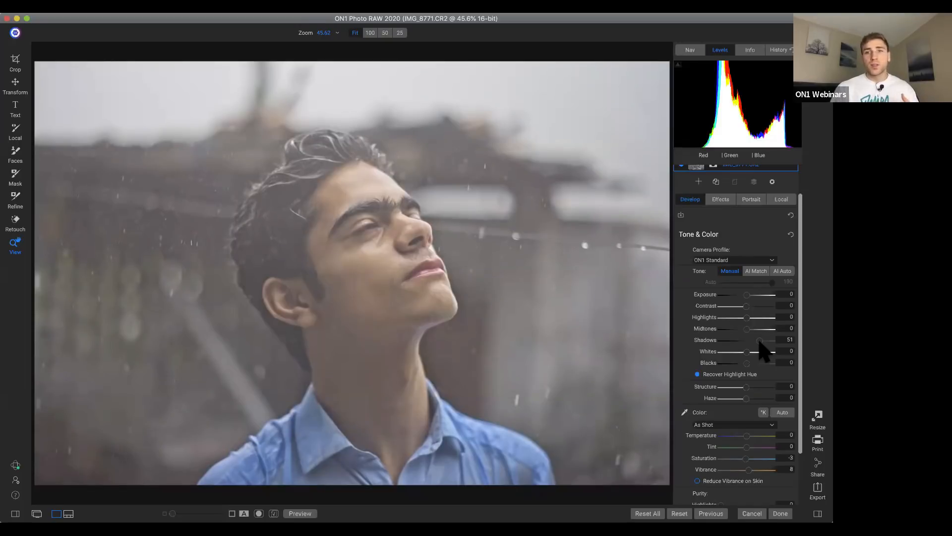
double_click(716, 342)
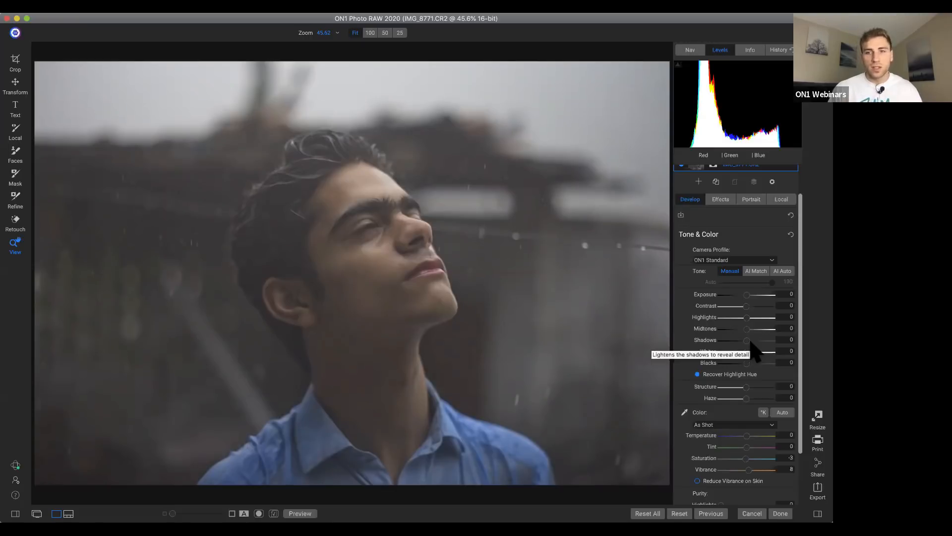
drag(746, 342, 739, 342)
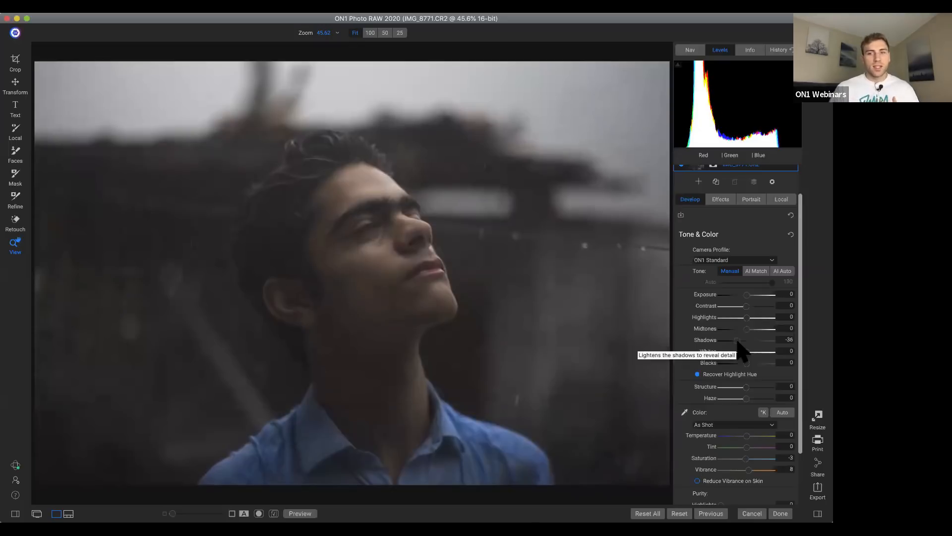
double_click(704, 339)
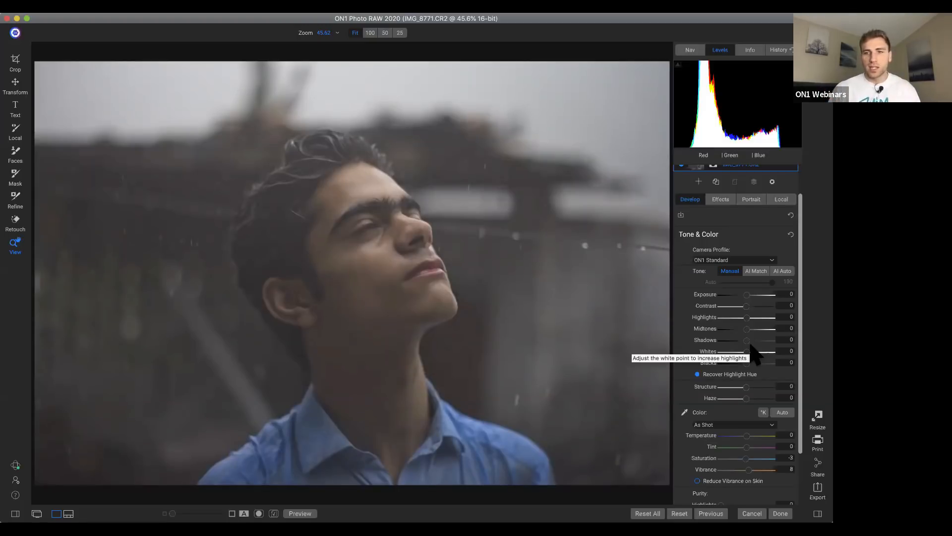
Try the portrait's Whites at 53 and at -100, and reset Whites to 0.
drag(745, 353, 761, 353)
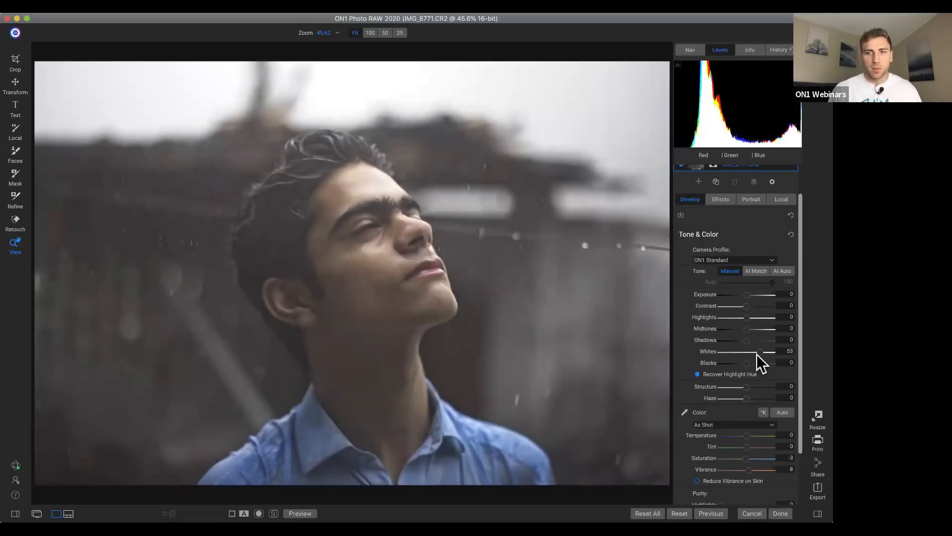
drag(759, 353, 720, 351)
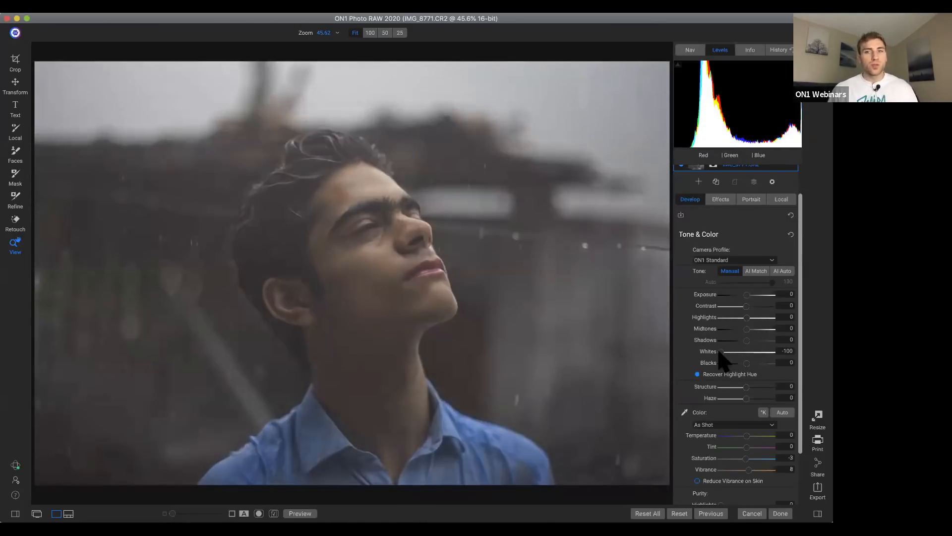
double_click(708, 352)
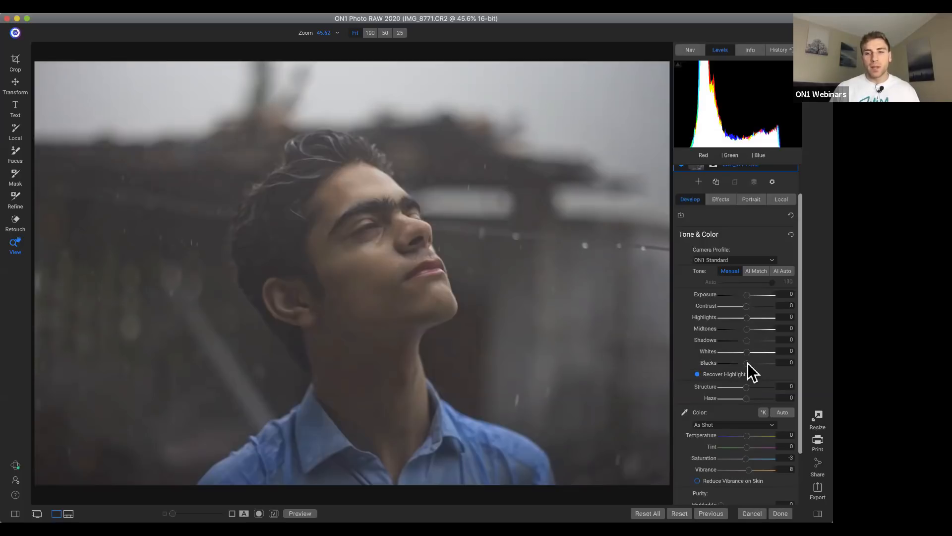
Try Blacks at -81 and -100, compare the darkened portrait with the original, and reset Blacks to 0.
drag(737, 364, 725, 364)
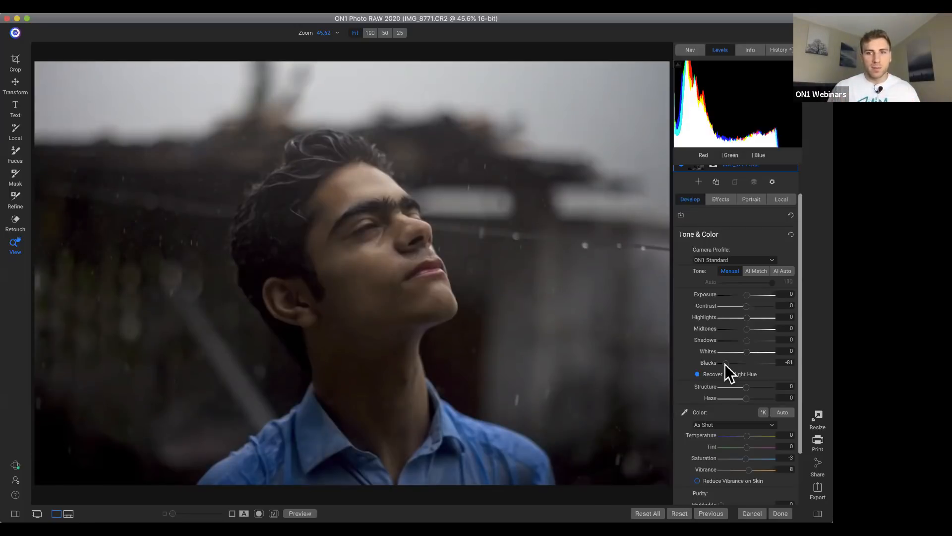
drag(725, 364, 697, 364)
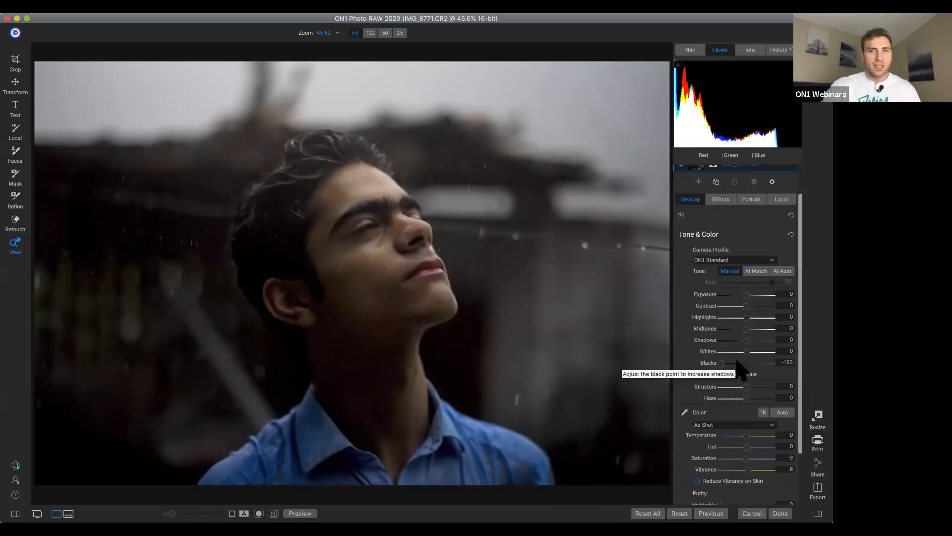
key(backslash)
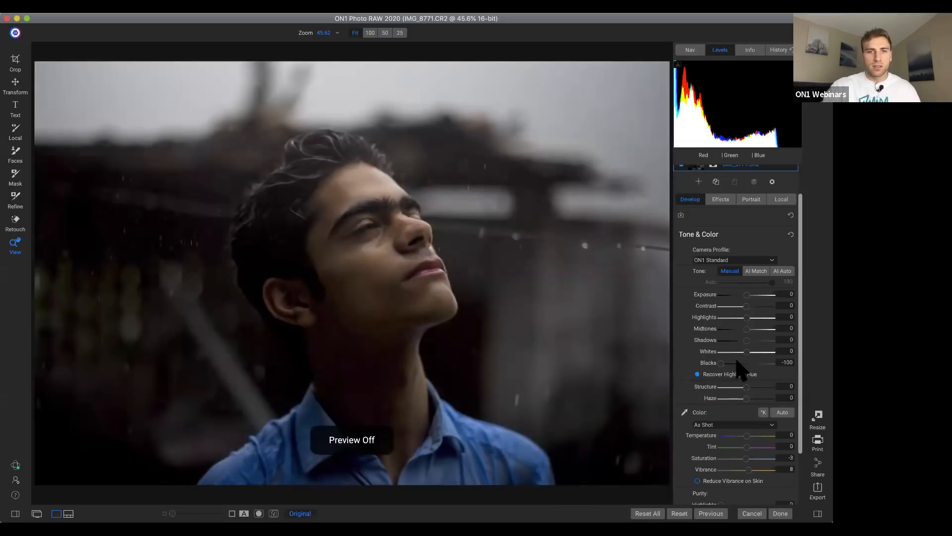
key(backslash)
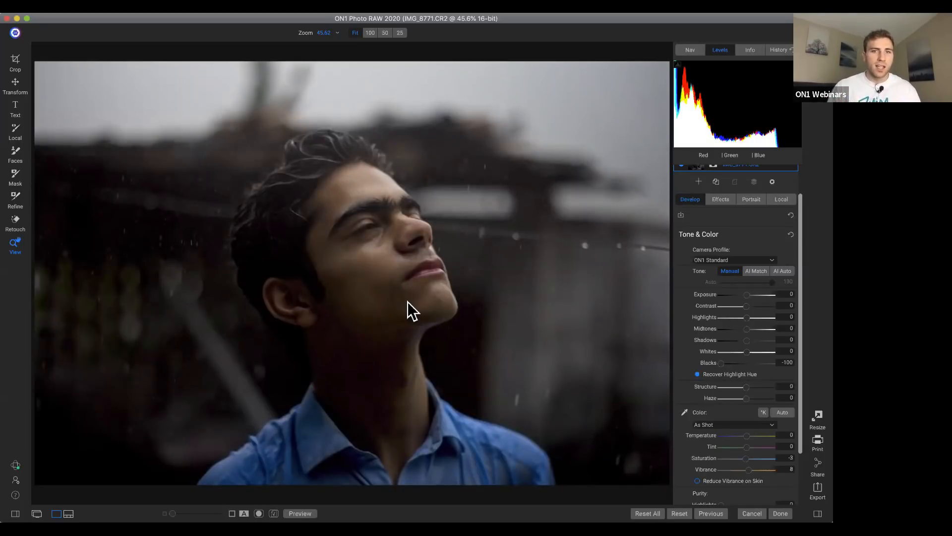
double_click(709, 365)
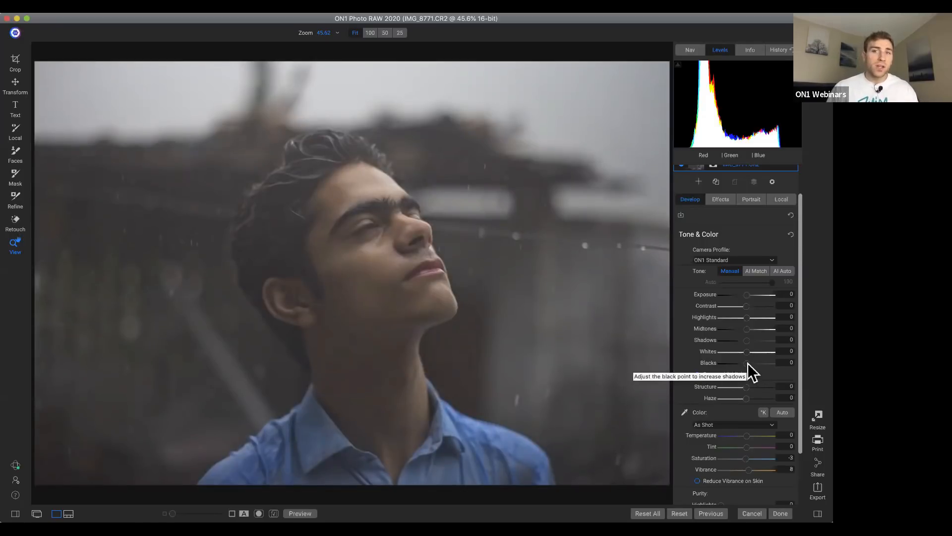
Try the portrait's Blacks at 100 and at -98, and reset the adjustment to 0.
drag(748, 363, 802, 372)
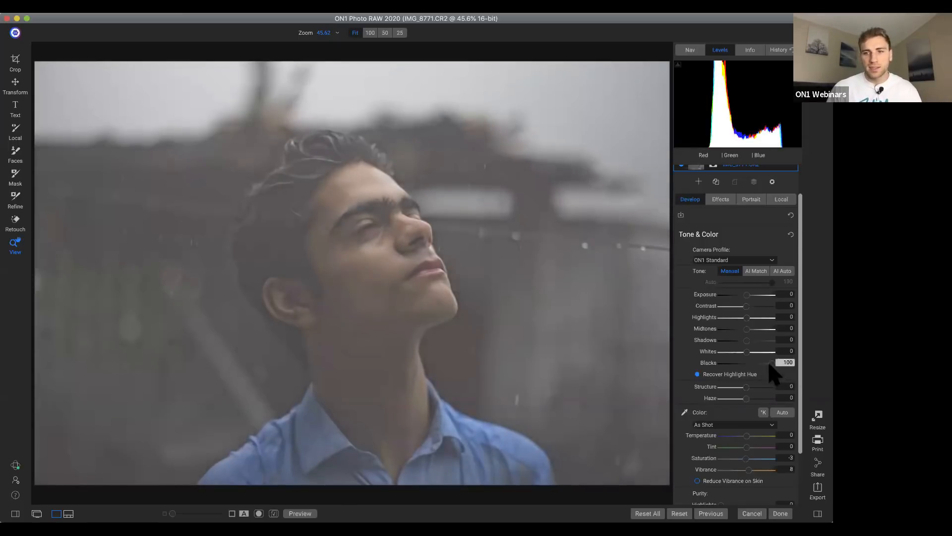
drag(768, 364, 722, 364)
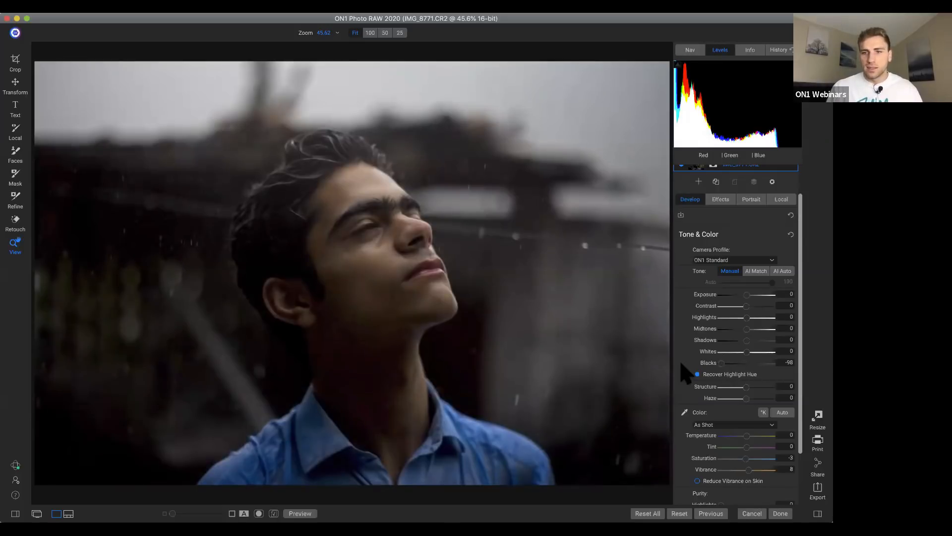
double_click(709, 365)
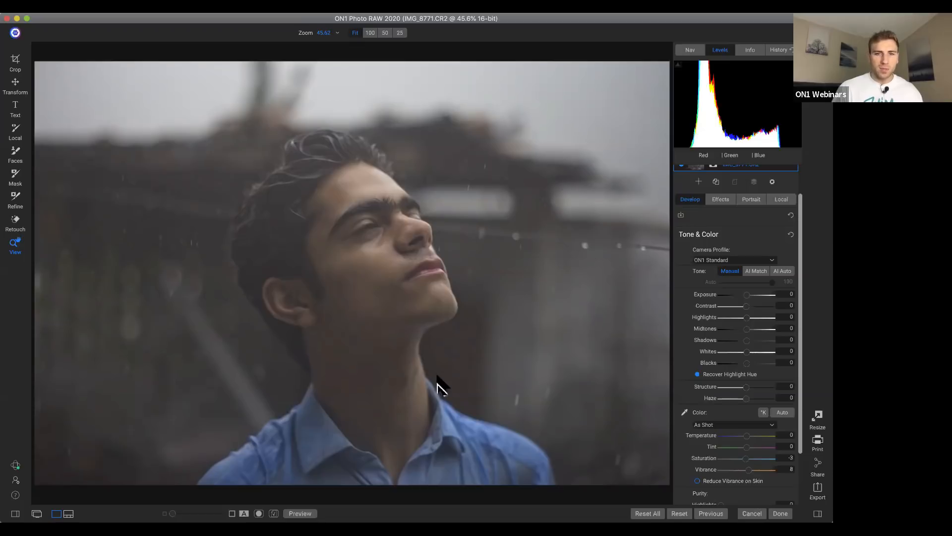
Examine the portrait's face, hair and blurred background at 100% zoom, and return to the fitted view.
click(528, 295)
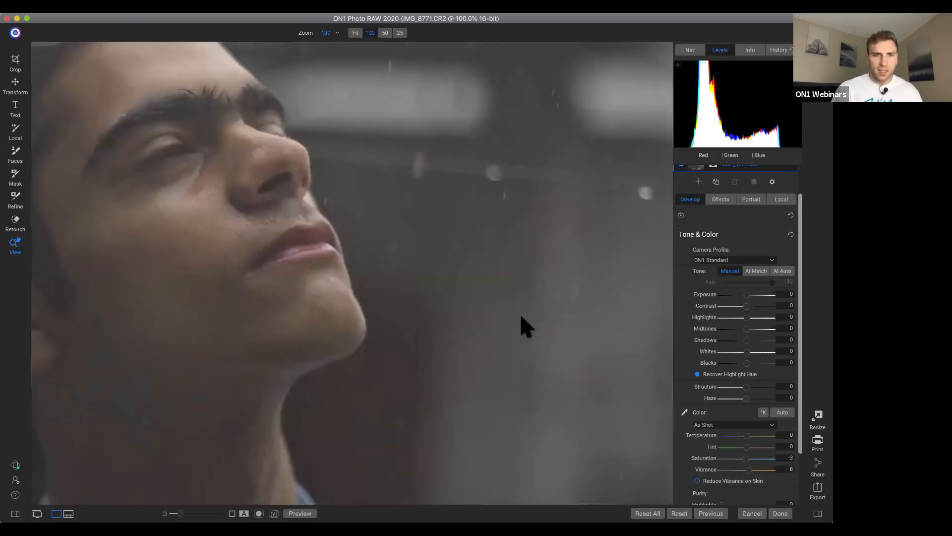
drag(312, 296, 519, 319)
drag(364, 270, 652, 398)
drag(401, 238, 428, 375)
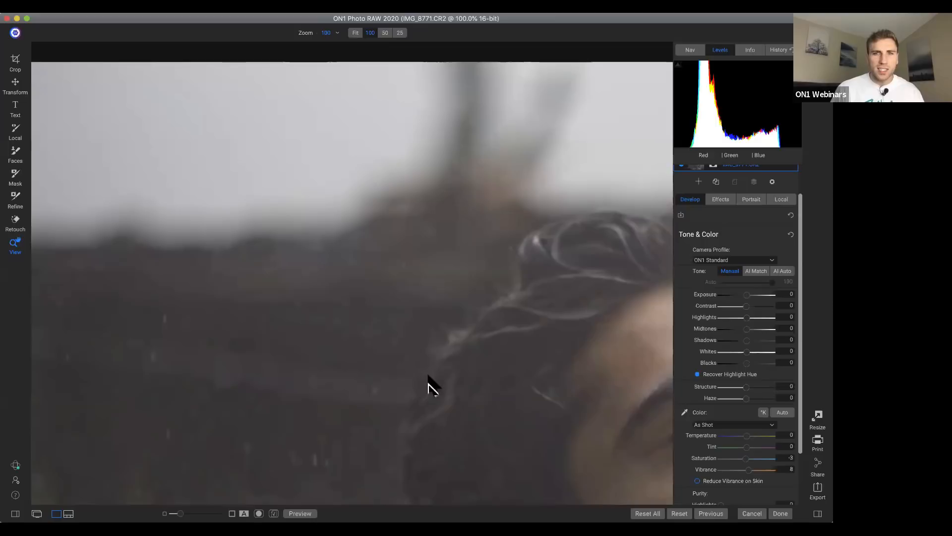
click(493, 304)
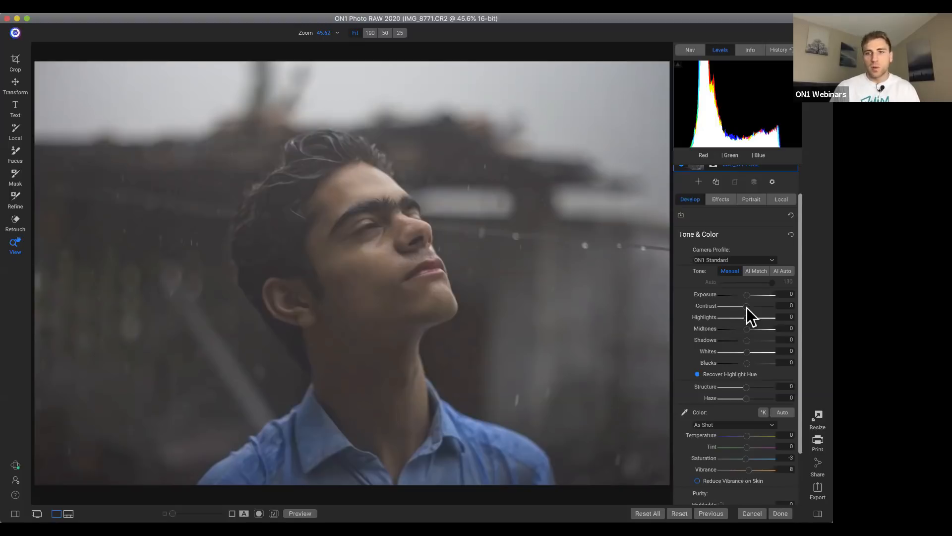
Set the portrait's Contrast to 45 and Midtones to 34, and compare the result with the original.
drag(750, 308, 757, 307)
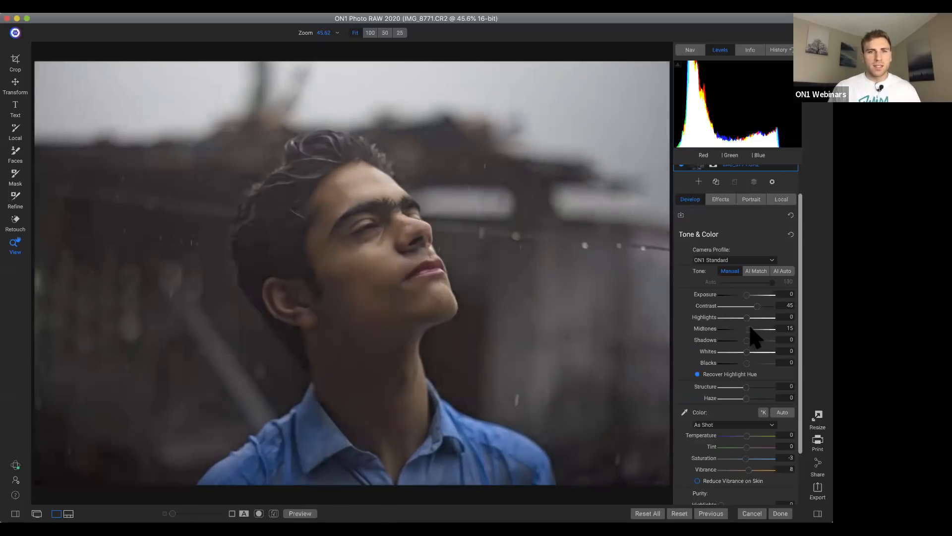
drag(747, 329, 753, 329)
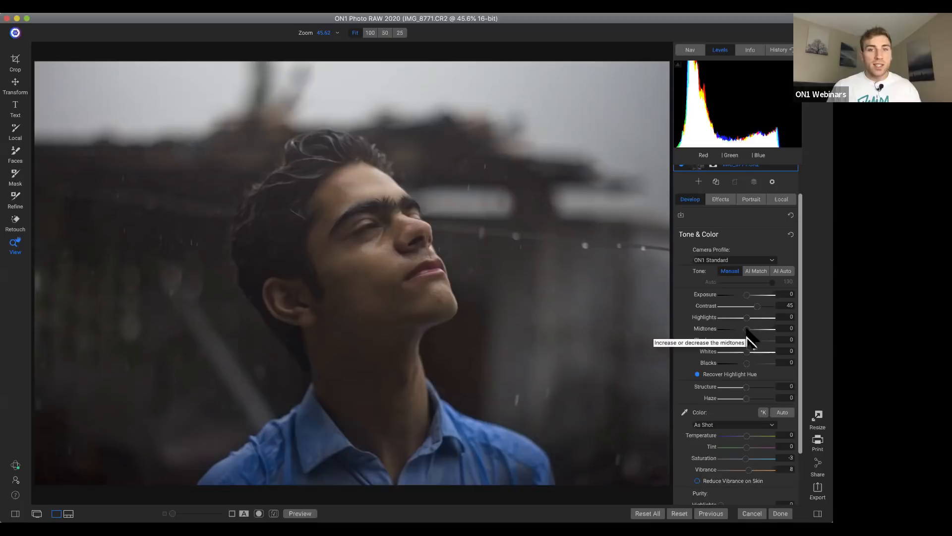
drag(747, 332, 755, 335)
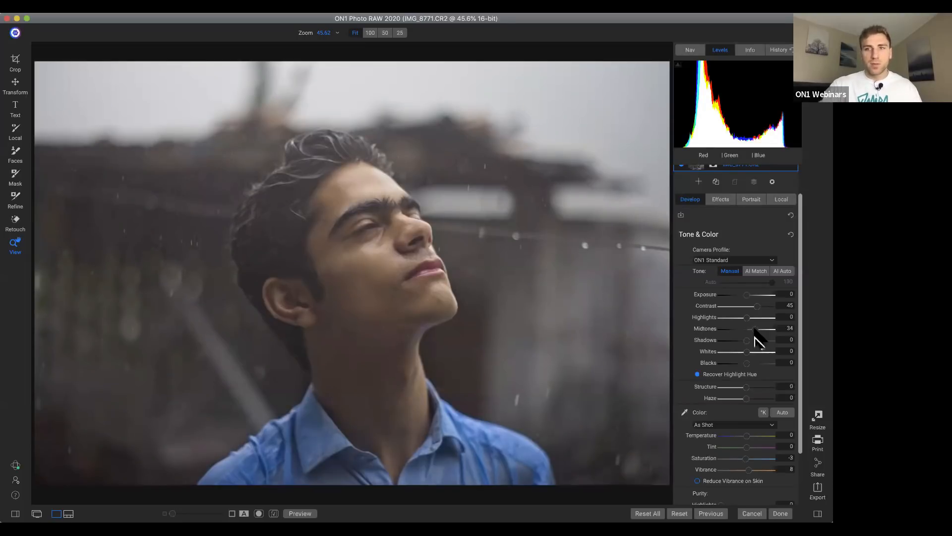
key(backslash)
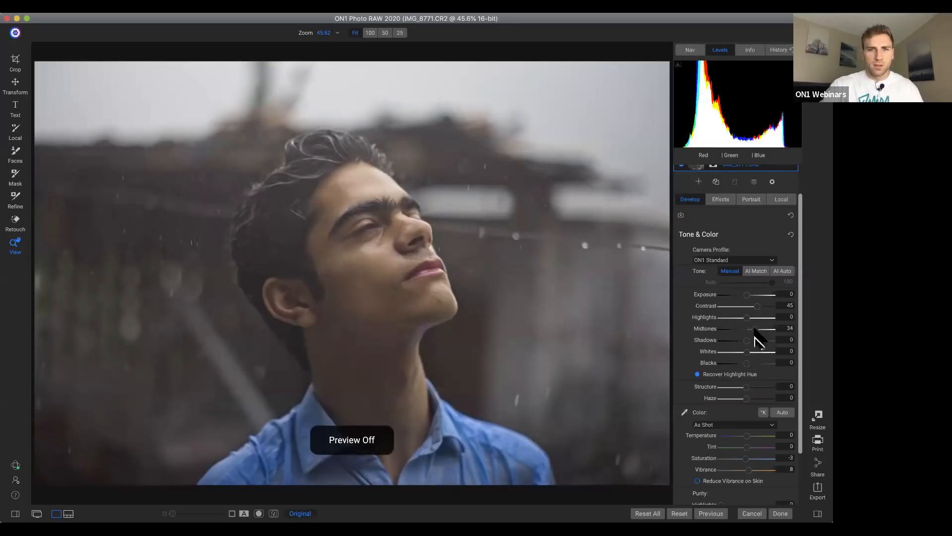
key(backslash)
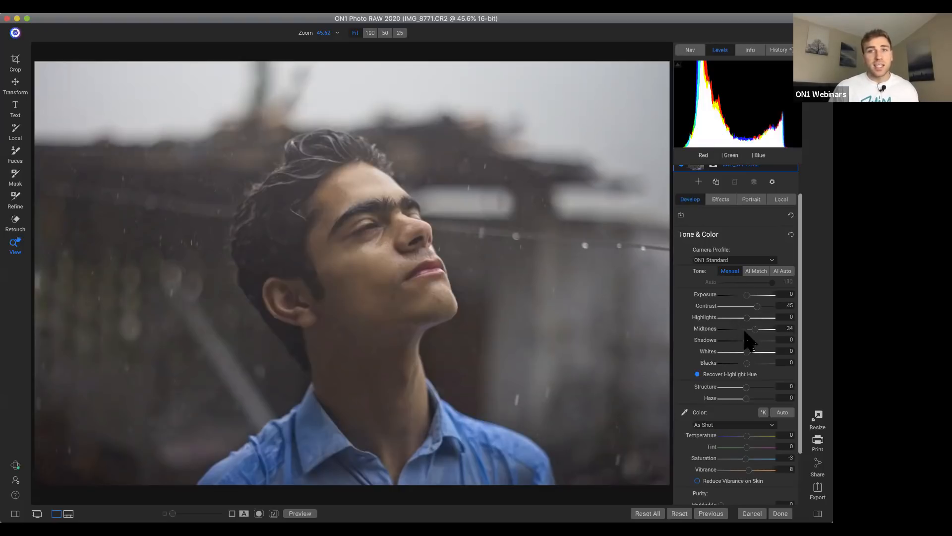
Set Shadows to 11 and Blacks to -40, and compare the adjusted portrait with the original.
drag(747, 339, 749, 341)
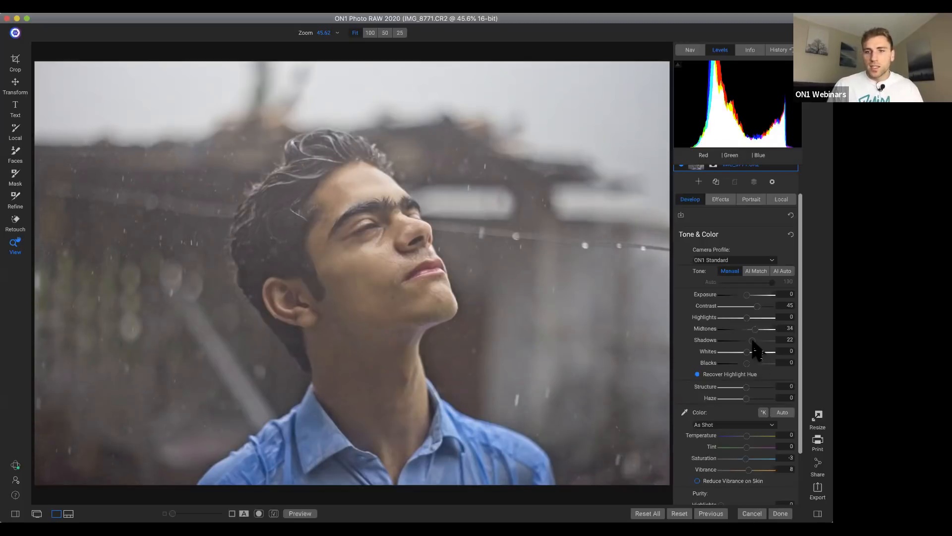
drag(752, 339, 750, 346)
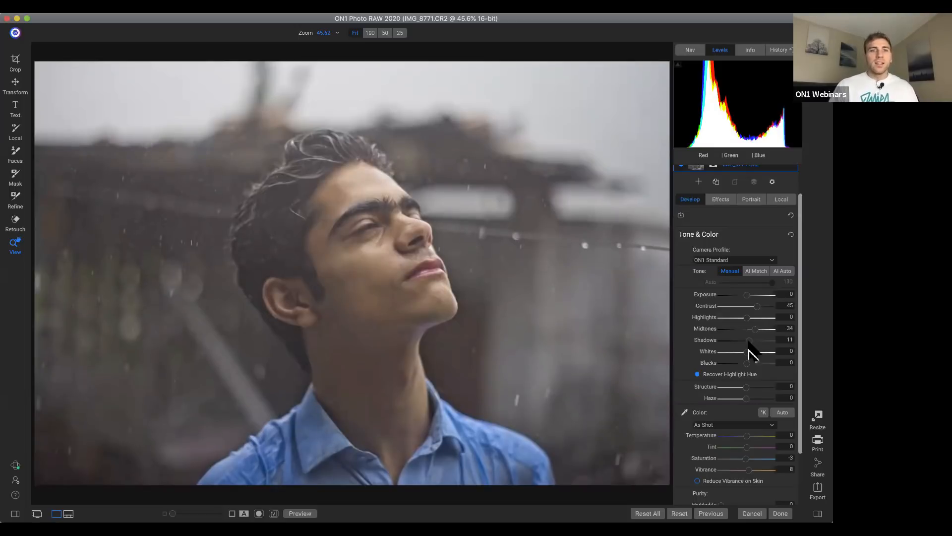
click(291, 308)
click(275, 357)
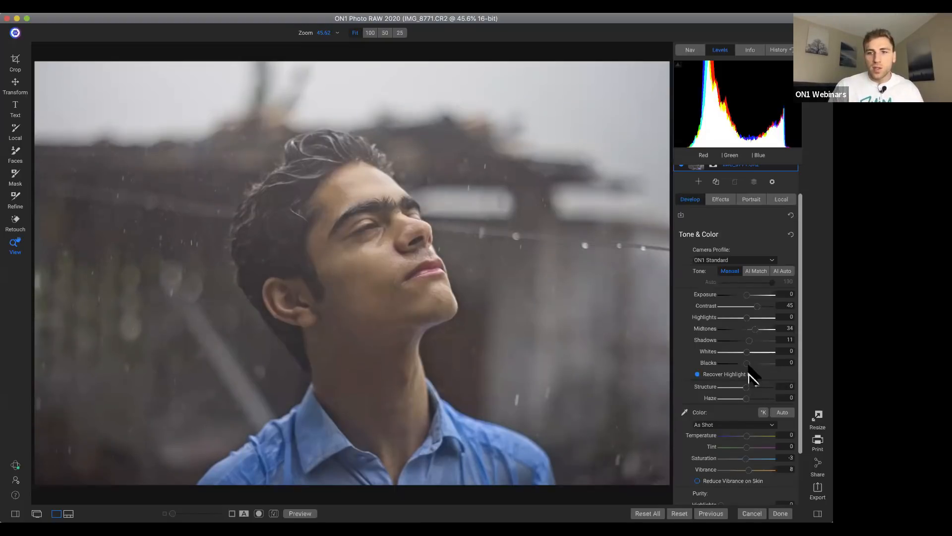
drag(747, 363, 735, 363)
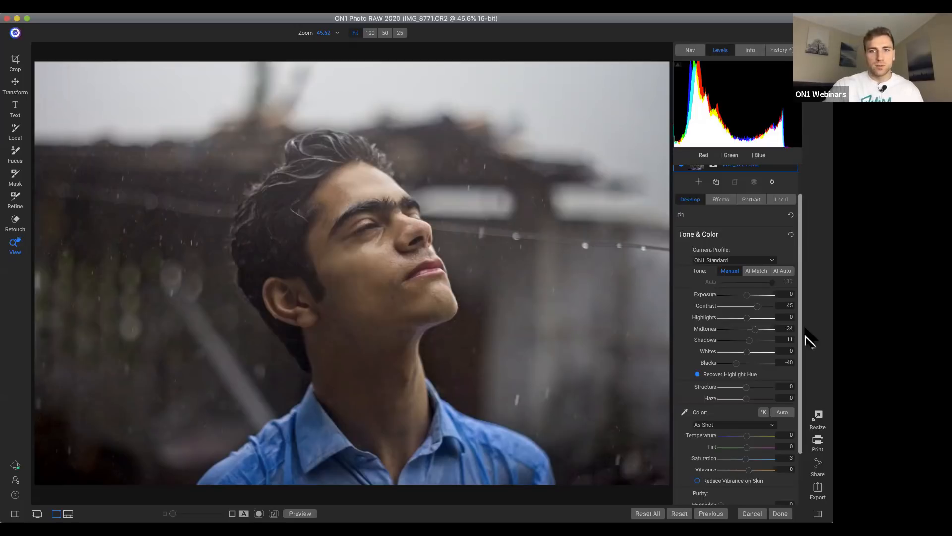
key(super+p)
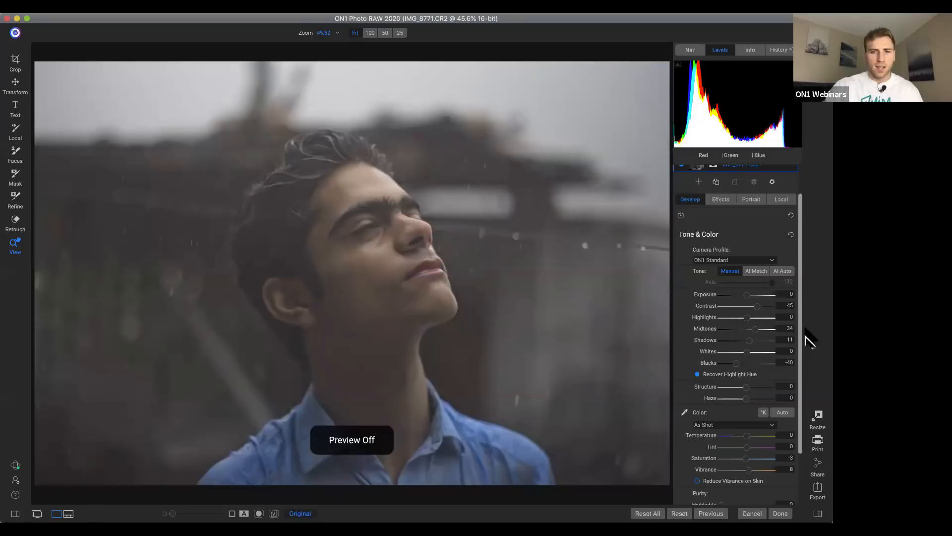
key(super+p)
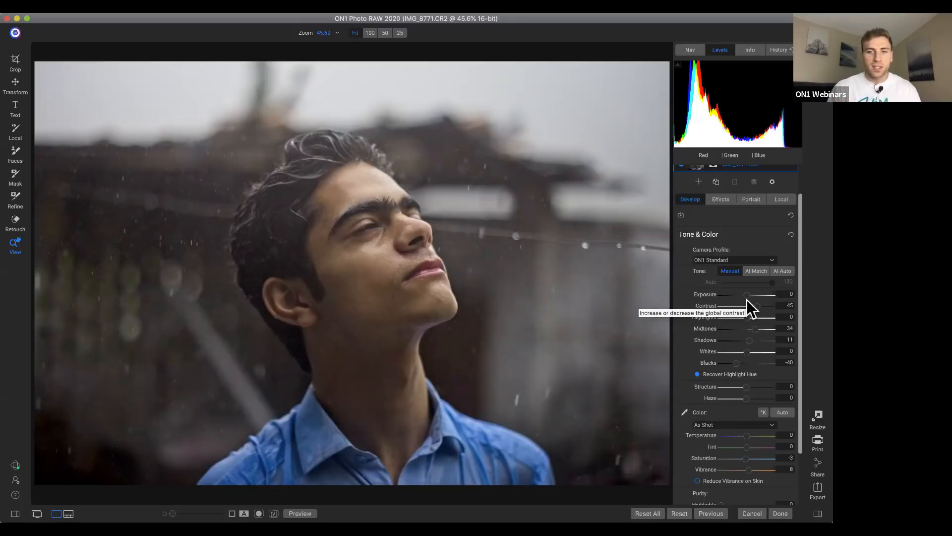
Switch the color temperature scale to Kelvin and back to relative values.
scroll(783, 258, up, 1)
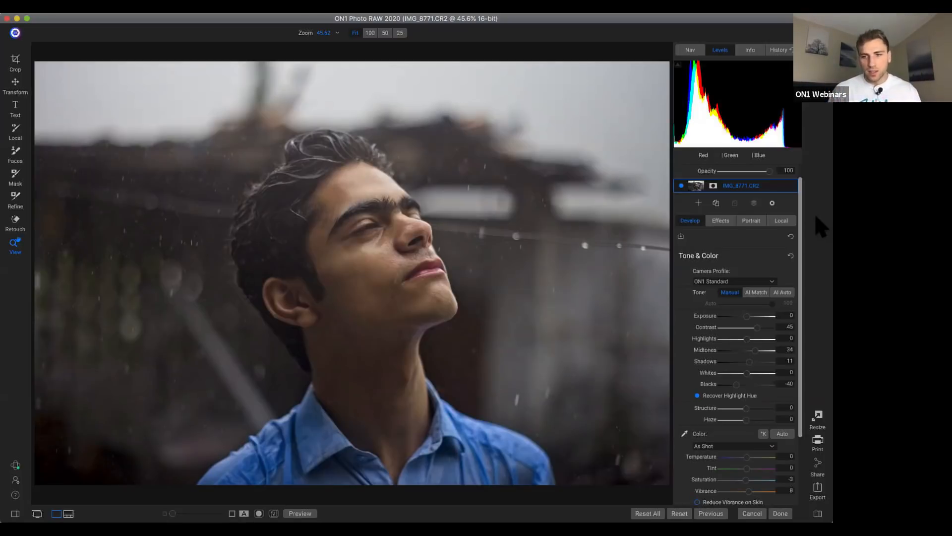
scroll(743, 331, down, 4)
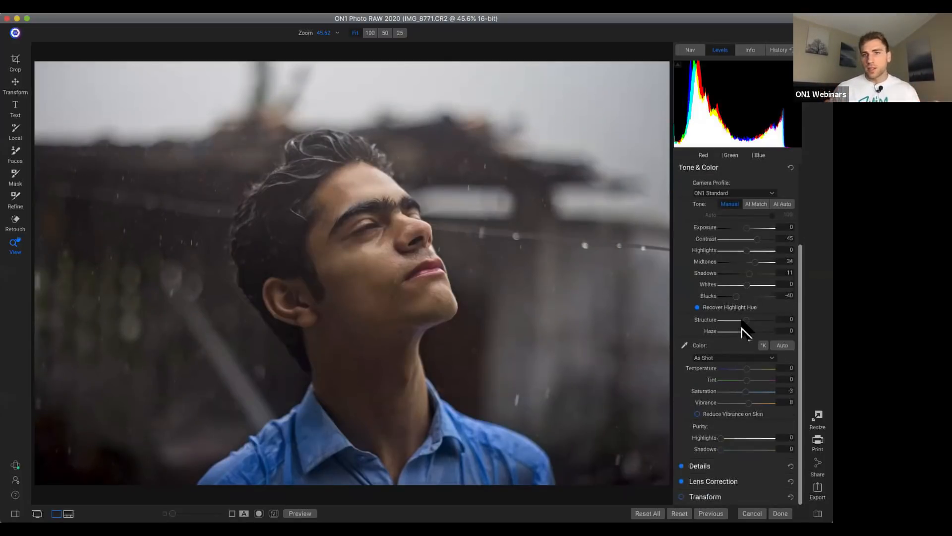
scroll(744, 328, up, 3)
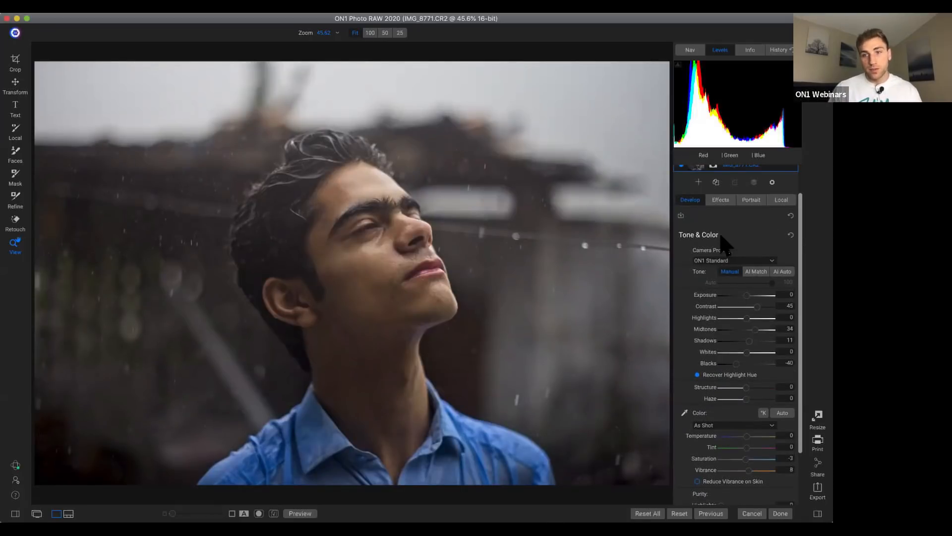
scroll(769, 285, down, 3)
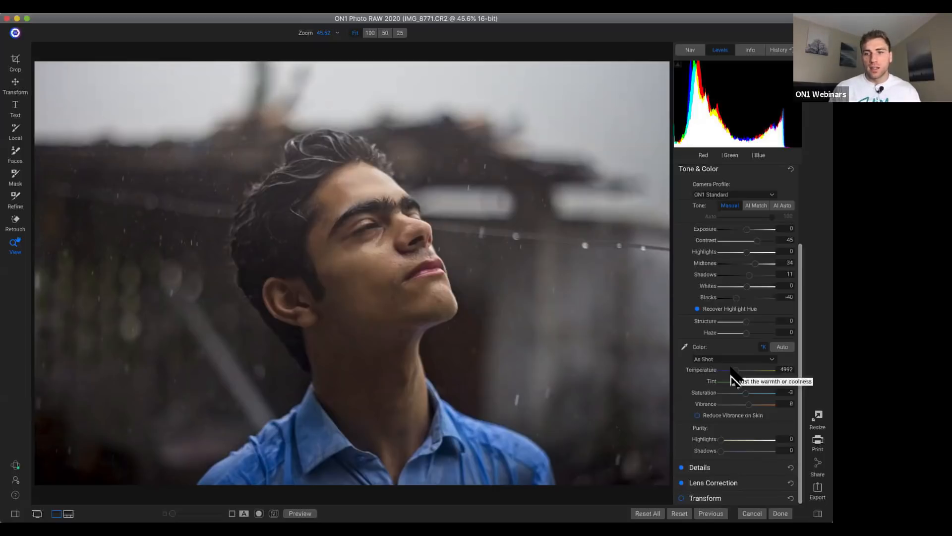
click(763, 347)
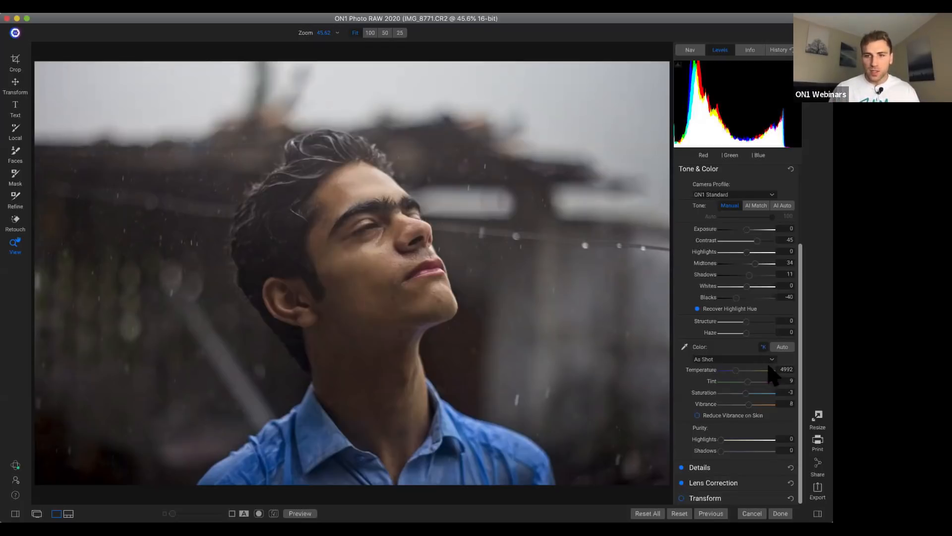
click(788, 369)
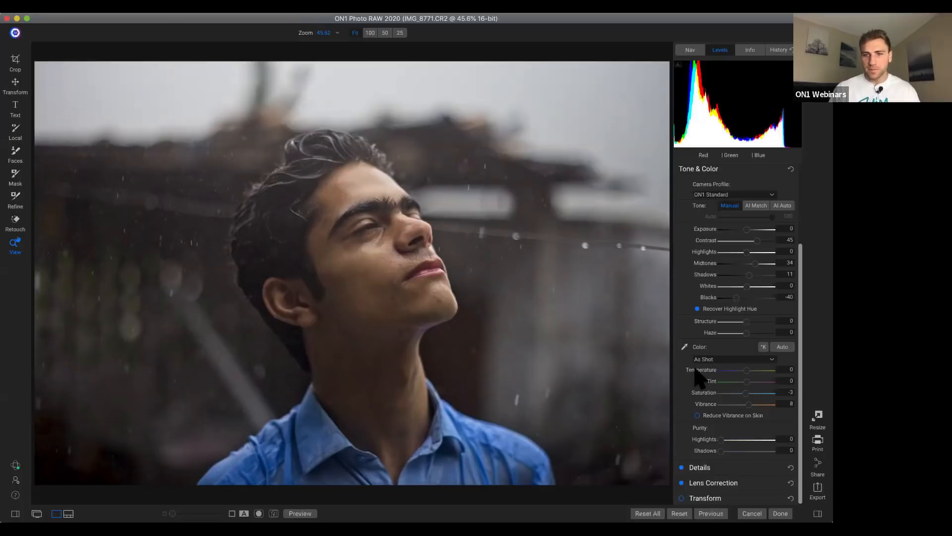
click(788, 369)
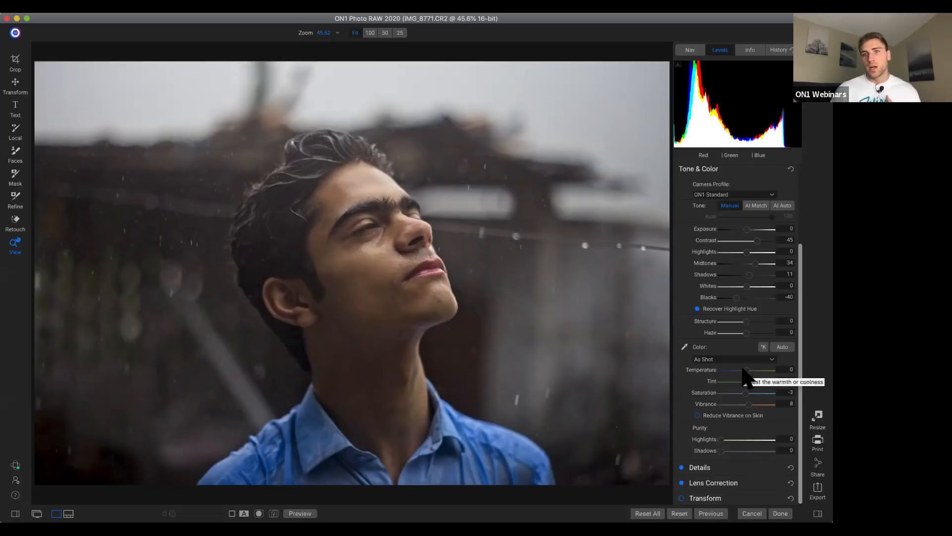
Try Temperature at 75, reset it to 0, and switch the temperature scale to Kelvin.
drag(744, 371, 760, 373)
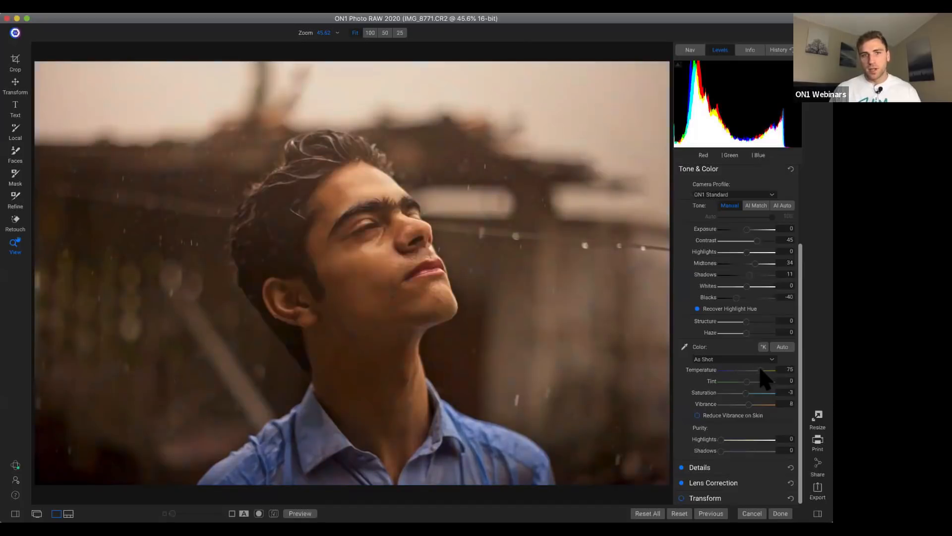
double_click(707, 371)
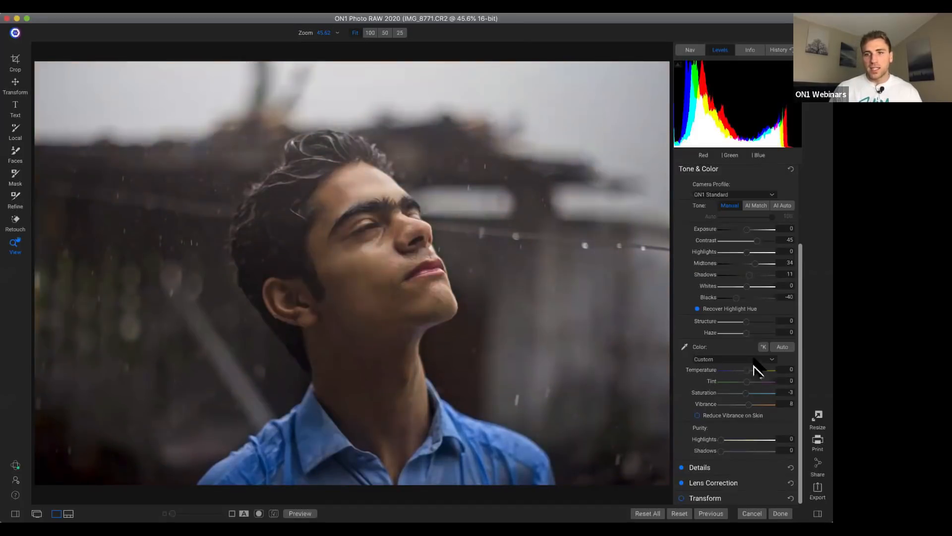
click(764, 348)
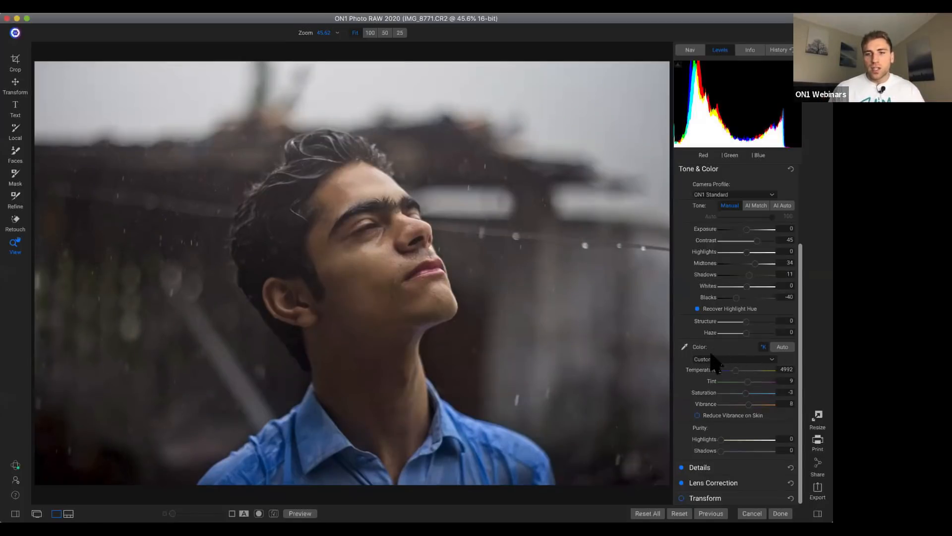
Preview the Shade and Daylight white balance presets on the portrait without applying either one.
click(744, 359)
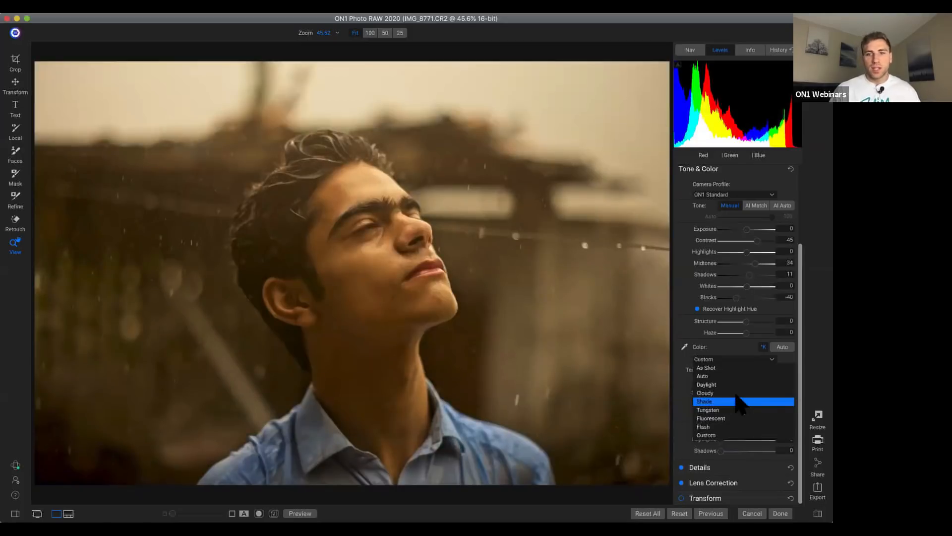
click(724, 347)
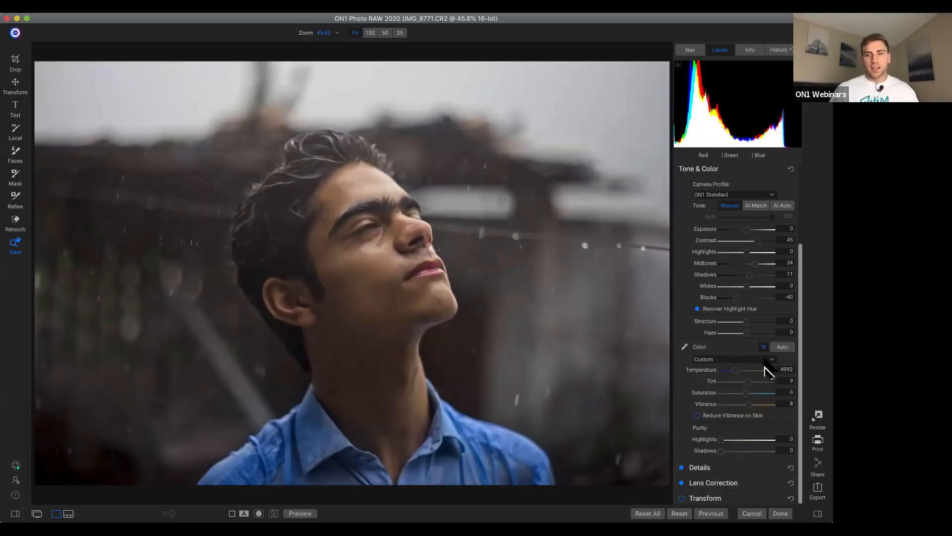
click(714, 358)
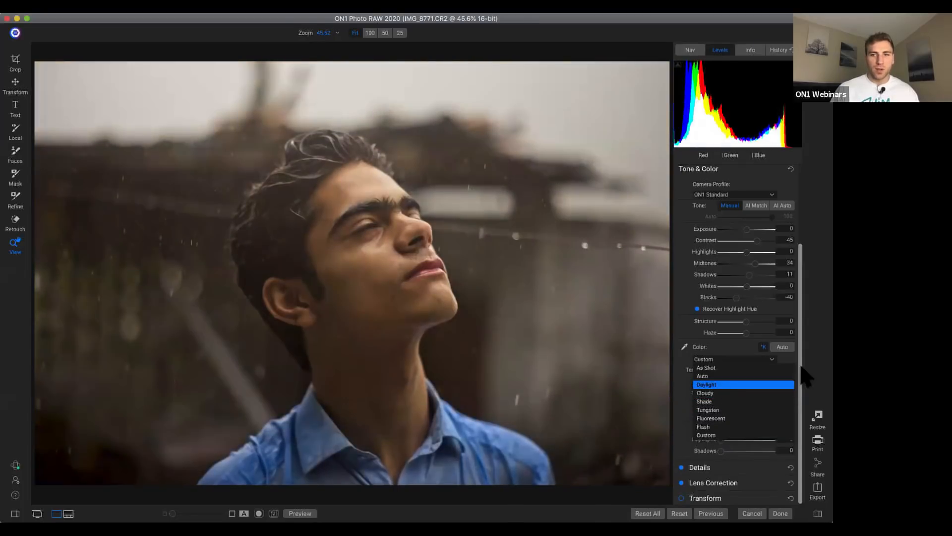
click(815, 359)
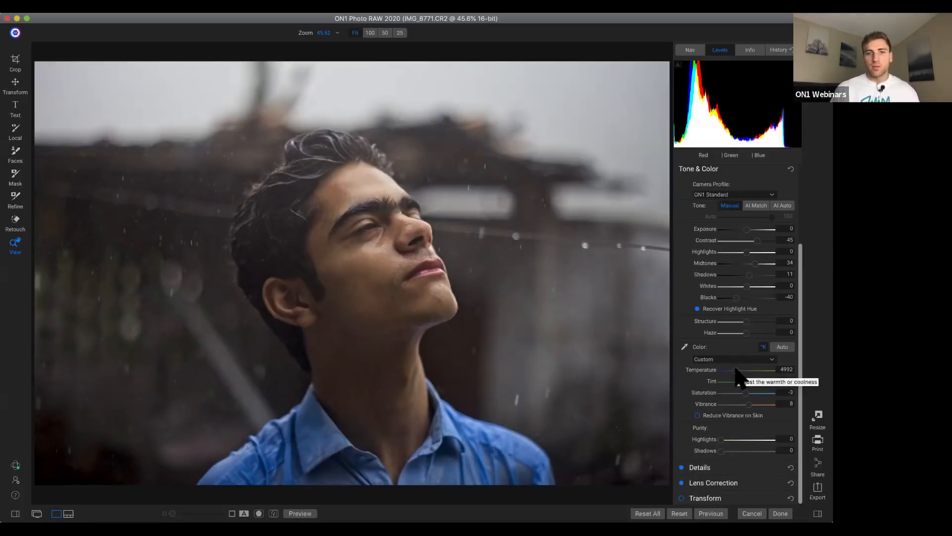
Try the portrait's Temperature at 2000 and 5475, and reset it to its default.
drag(736, 371, 653, 380)
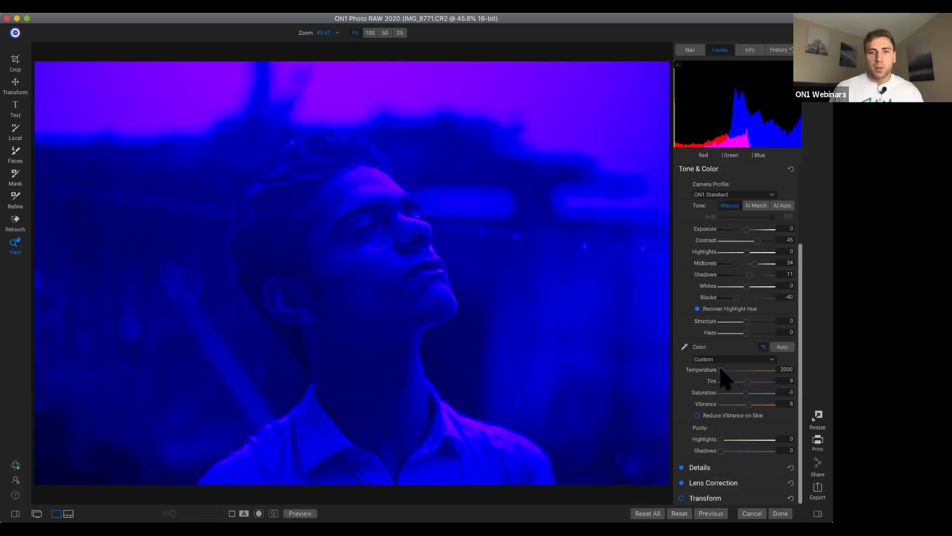
mouse_move(721, 371)
mouse_down()
mouse_move(739, 379)
mouse_move(738, 370)
mouse_up()
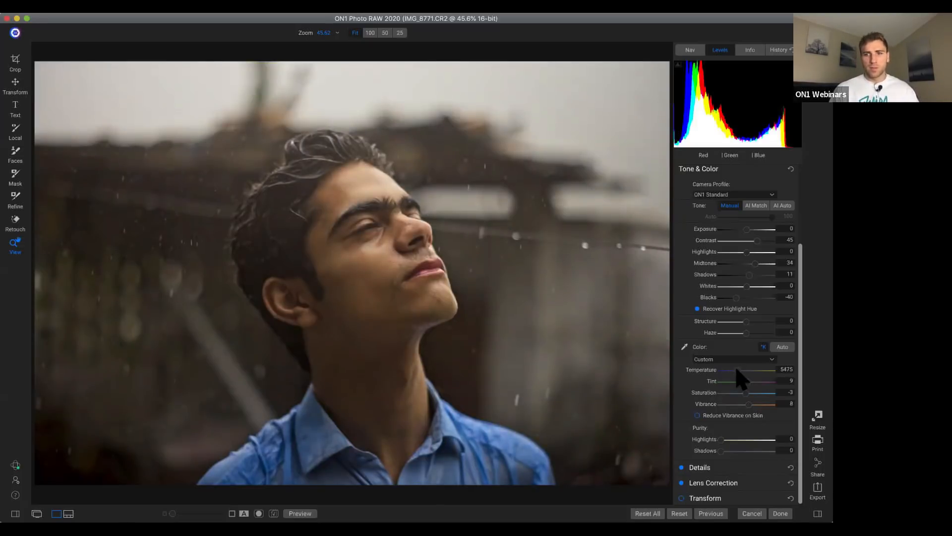
double_click(701, 369)
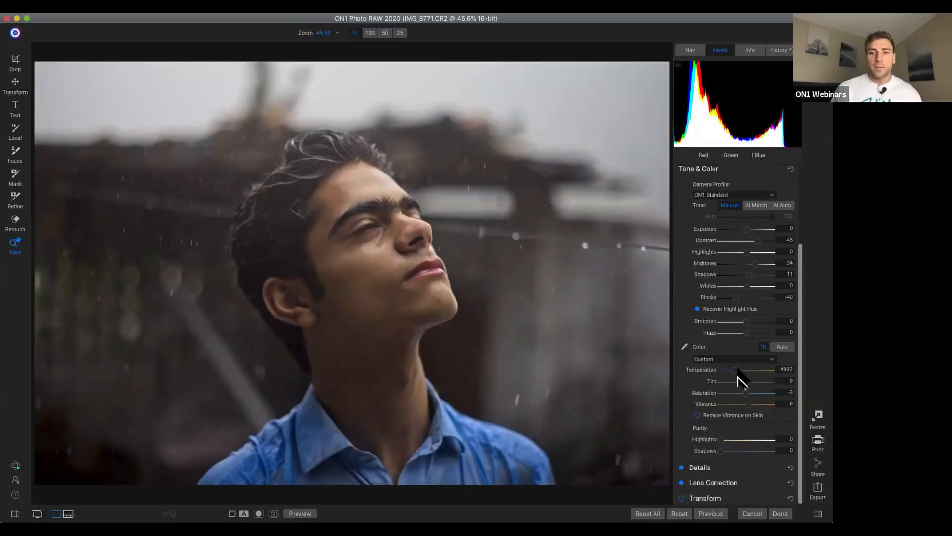
Compare the portrait's Temperature at 2000 and 13125, and set it to 5363.
drag(737, 371, 676, 373)
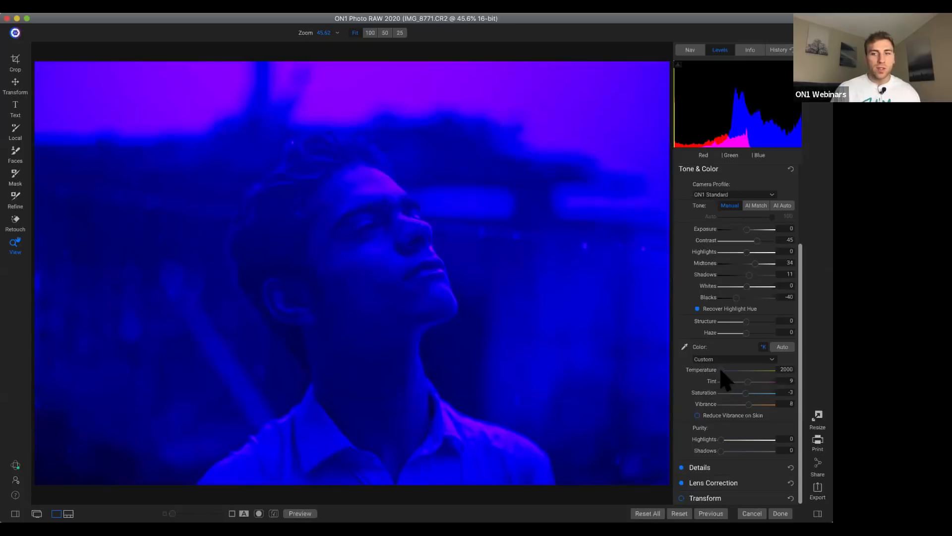
double_click(721, 372)
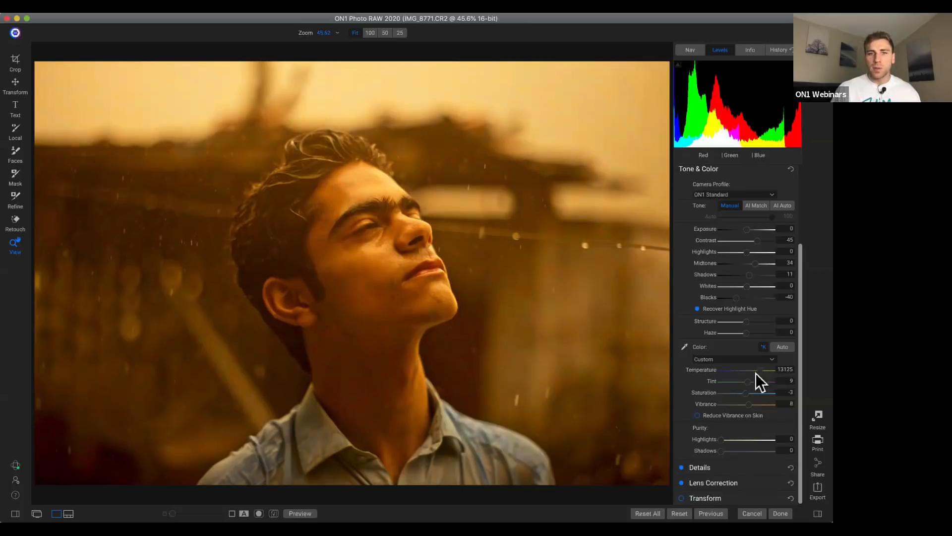
drag(756, 373, 738, 373)
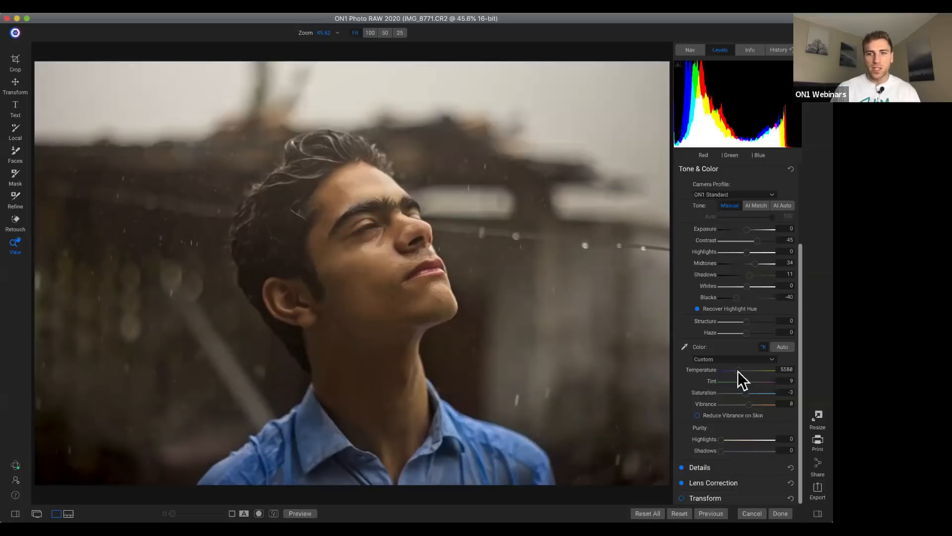
drag(738, 370, 736, 370)
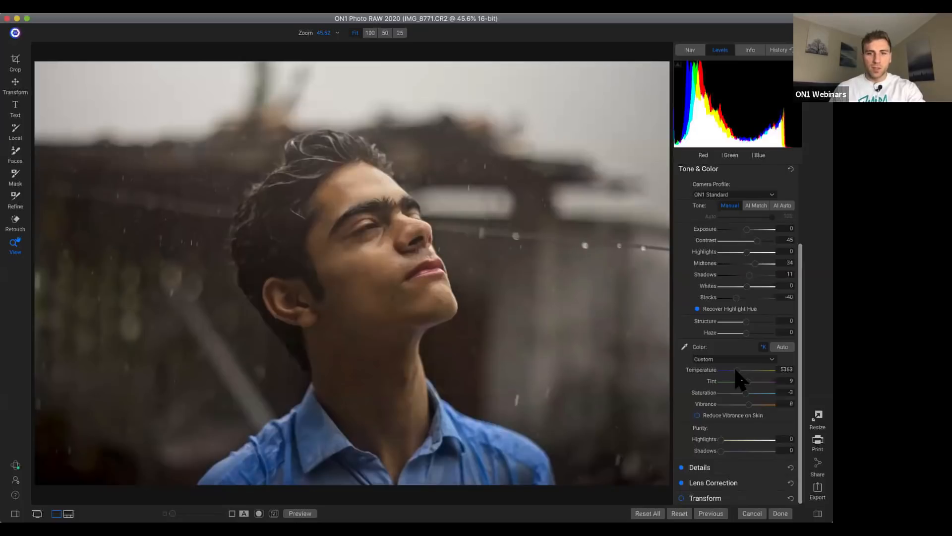
Open the Joshua tree photo PANA1176.RW2 from the filmstrip at full view and check its white balance presets.
key(n)
click(464, 470)
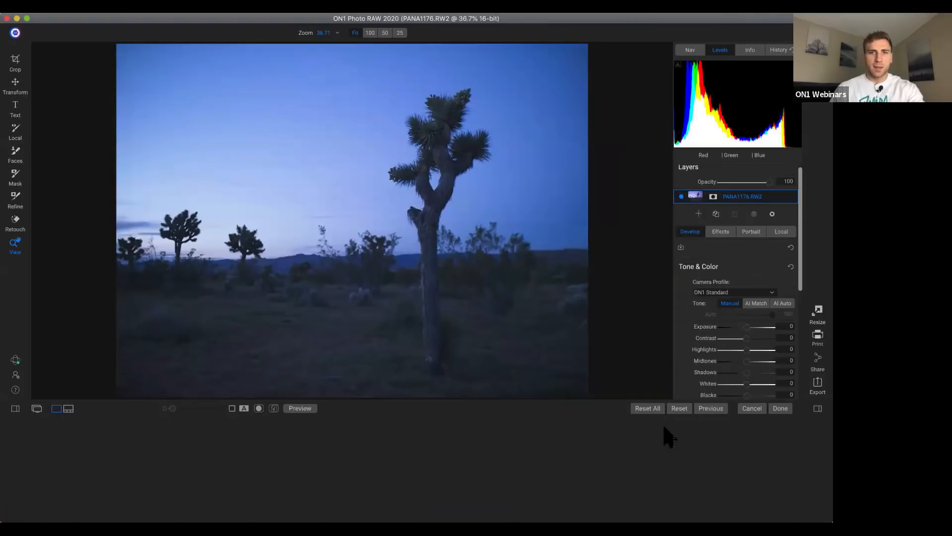
key(n)
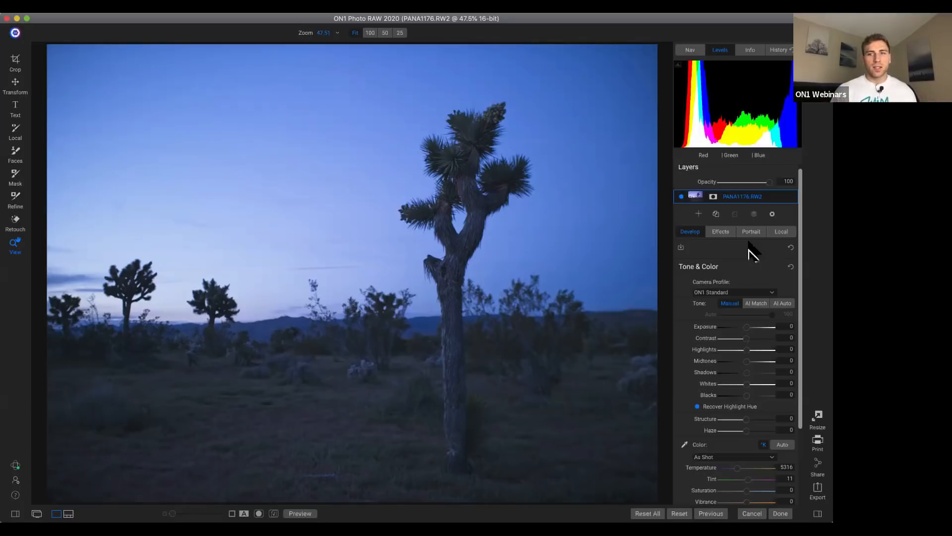
scroll(750, 251, down, 5)
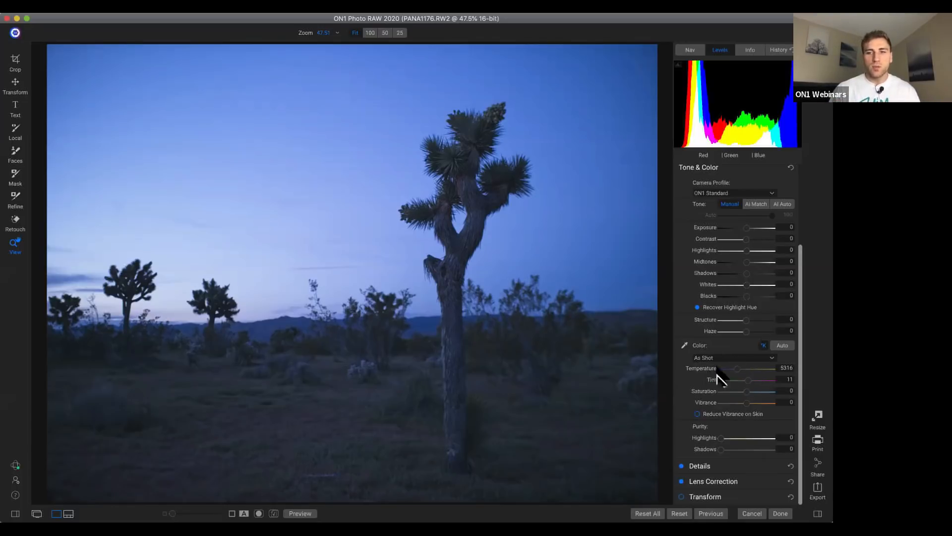
click(739, 357)
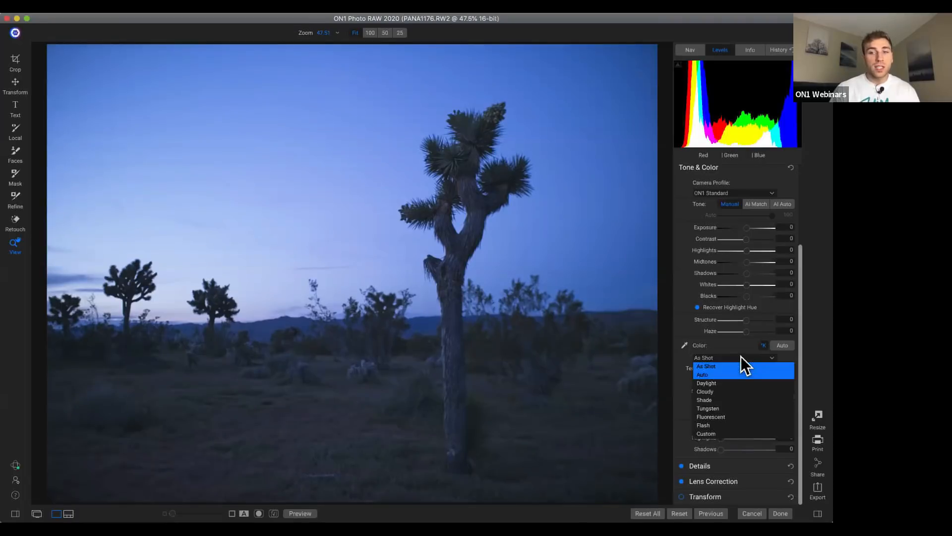
click(738, 360)
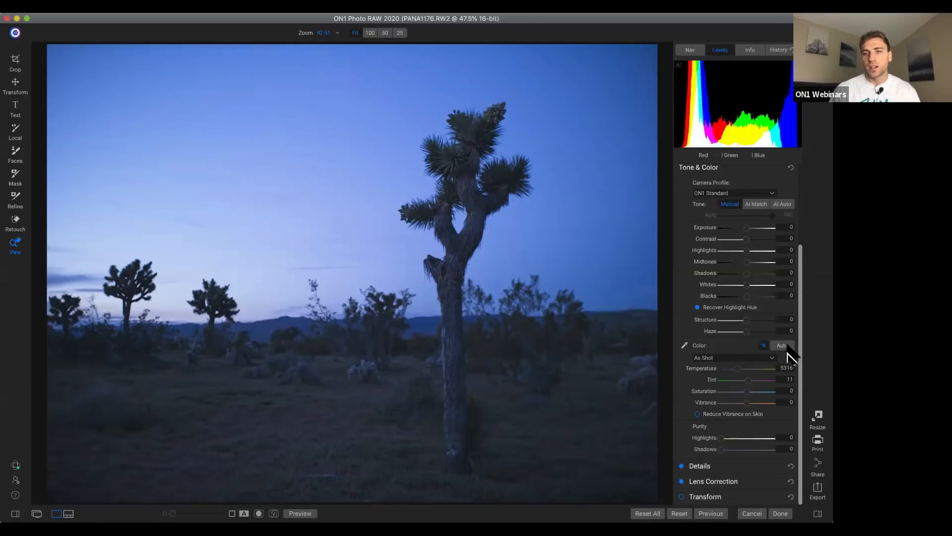
Try the white balance eyedropper on the sky near the horizon, slightly above it, and high in the sky.
click(684, 348)
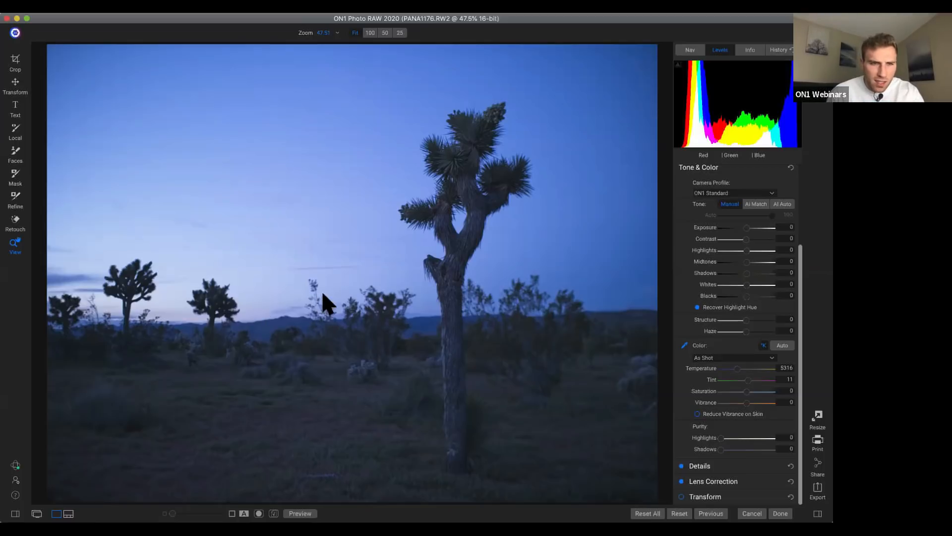
click(159, 305)
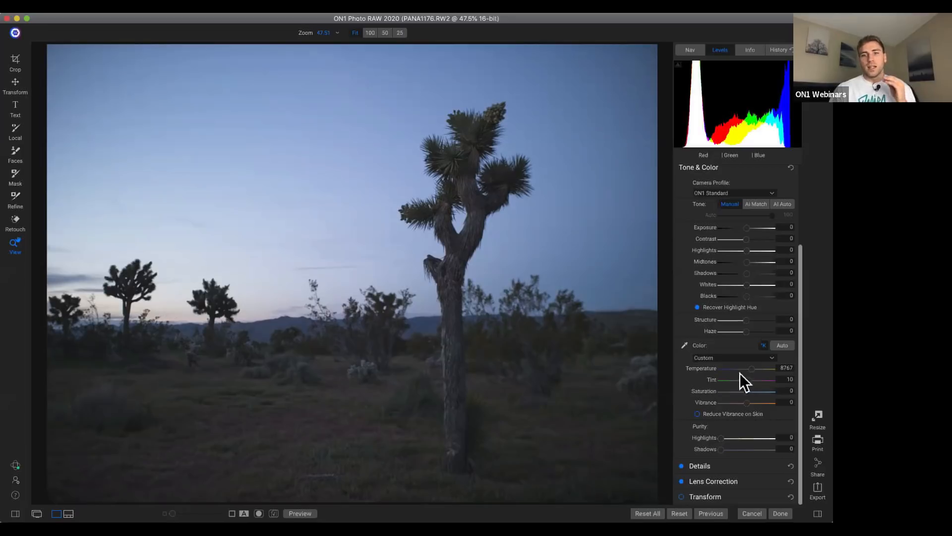
click(684, 347)
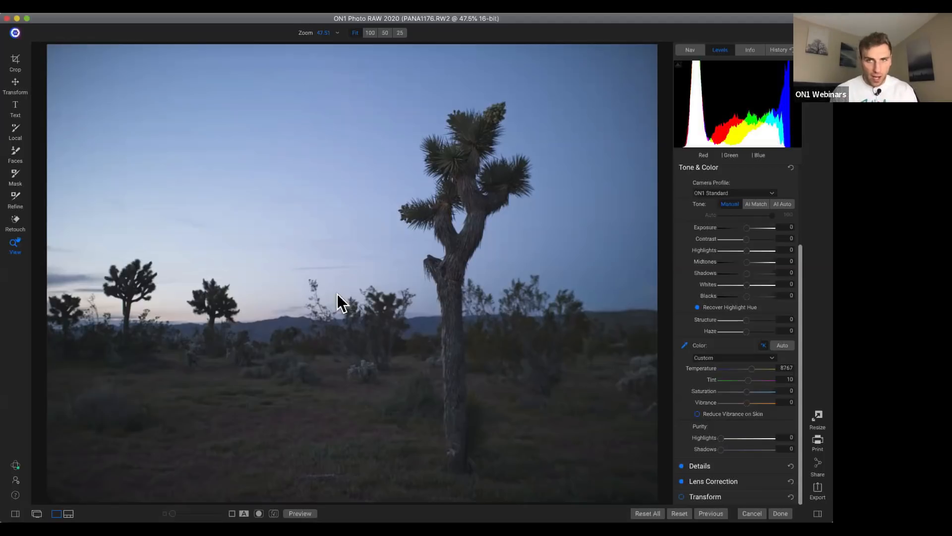
click(188, 263)
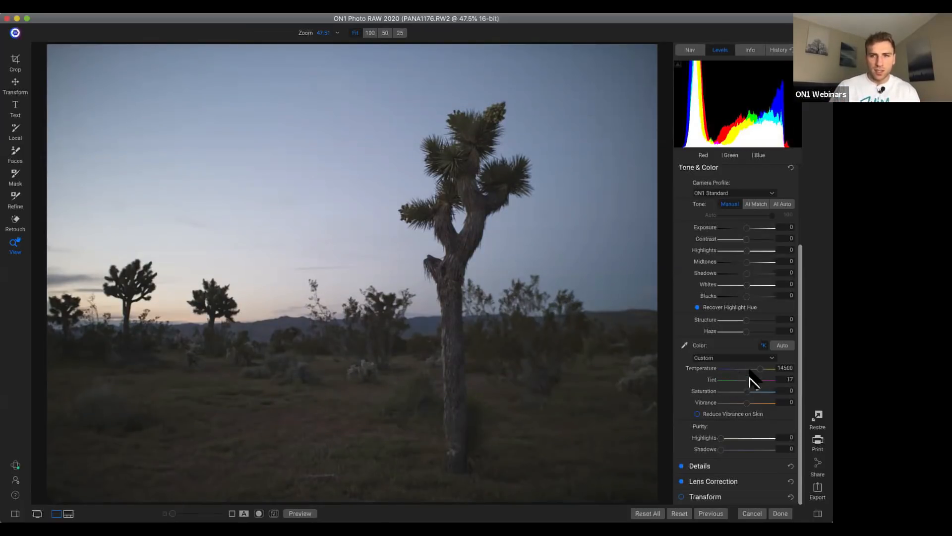
click(684, 345)
click(241, 143)
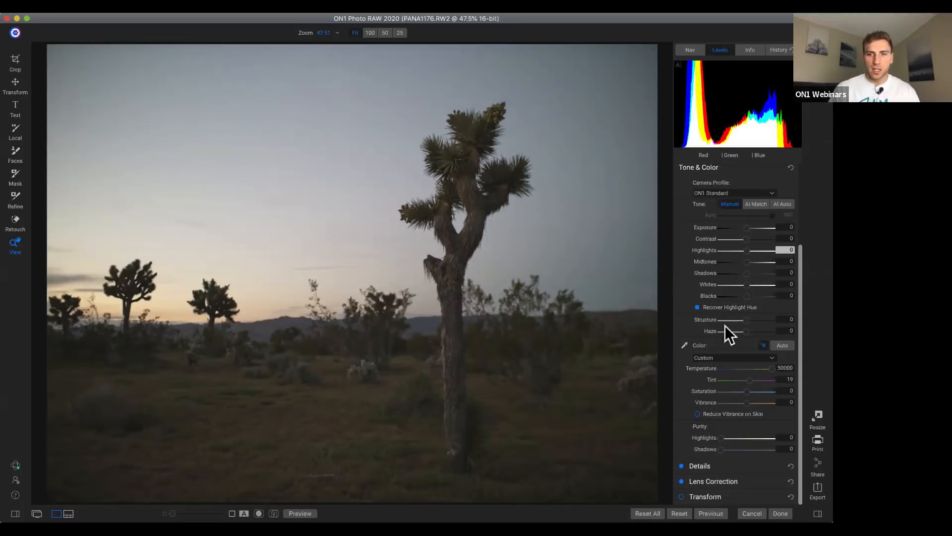
Resample the white balance several times from the sky between the two small trees, and reset Temperature.
click(685, 344)
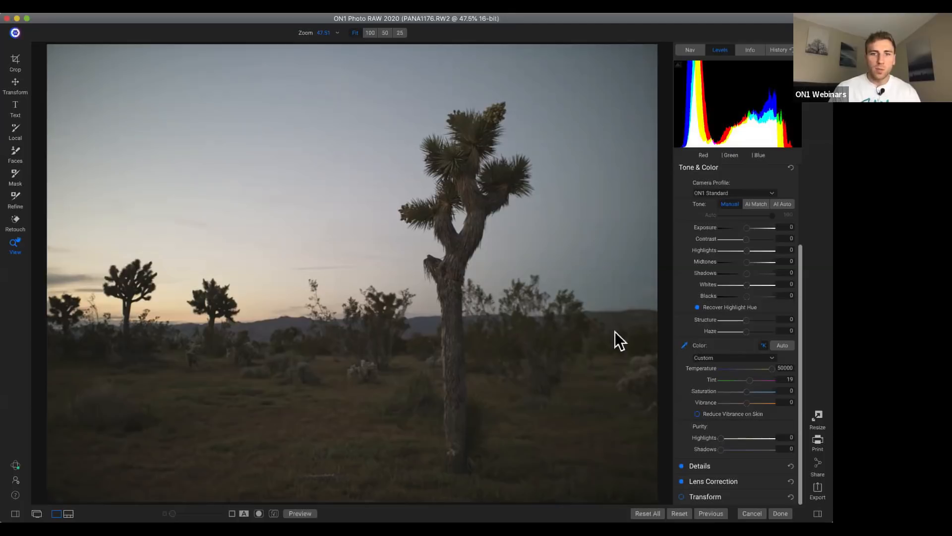
click(163, 298)
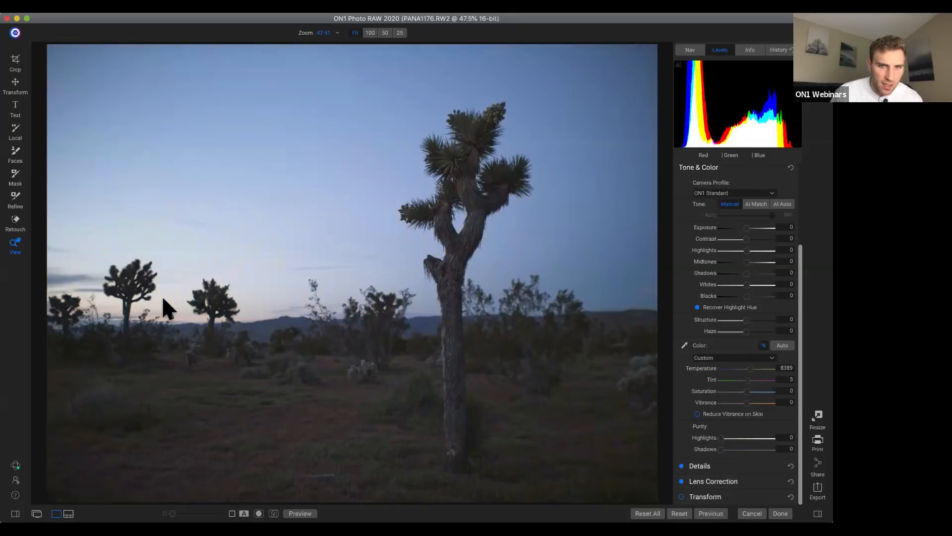
click(684, 347)
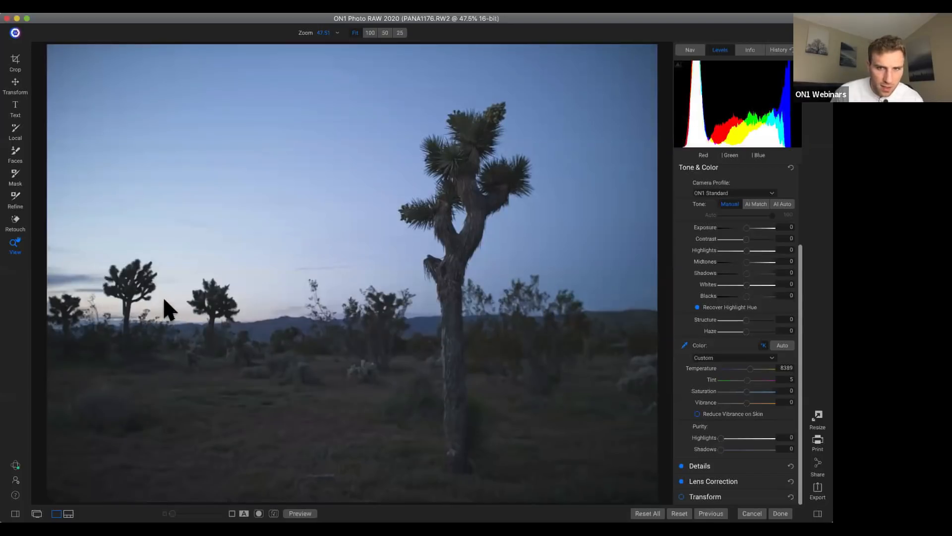
click(685, 345)
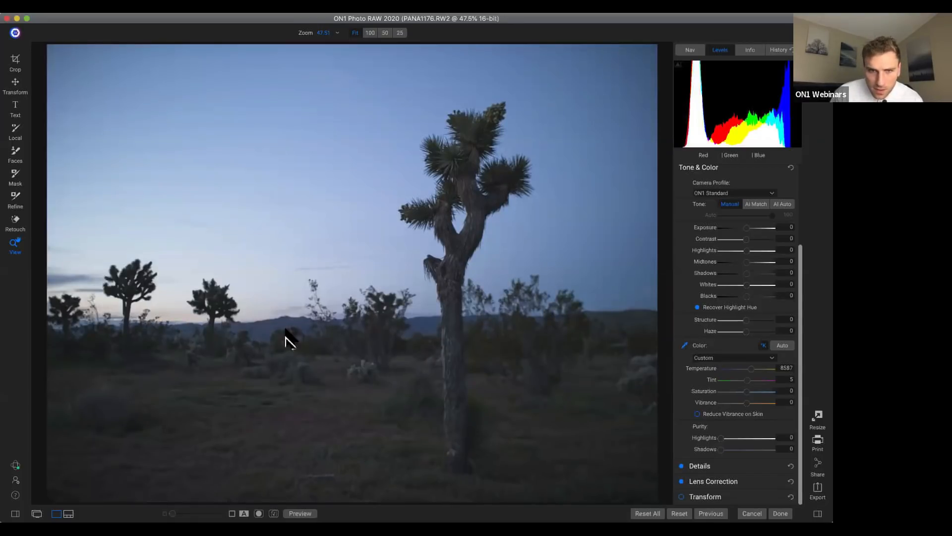
click(160, 287)
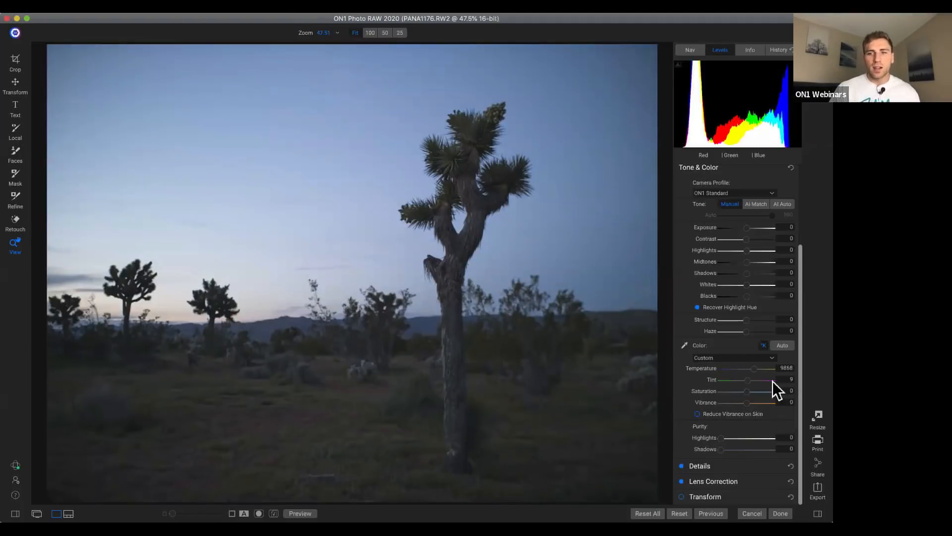
double_click(705, 370)
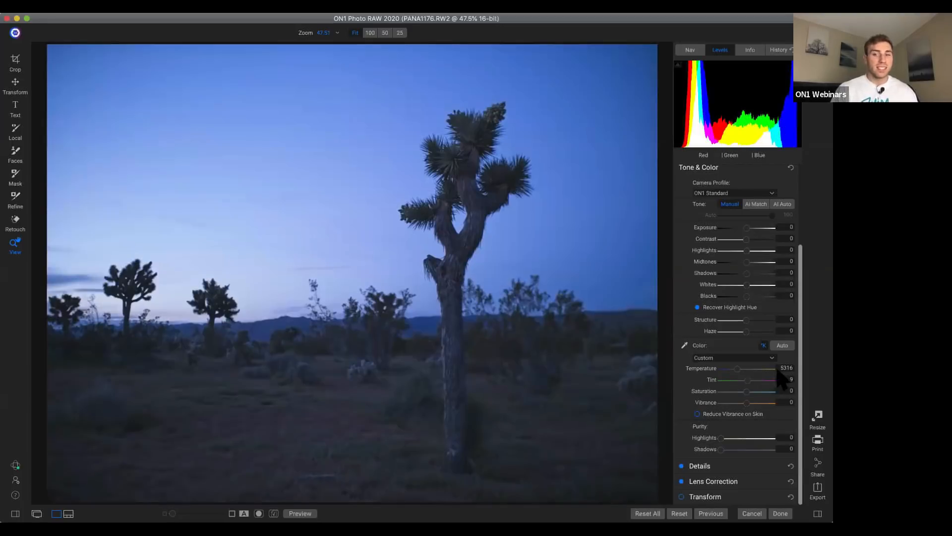
Neutralize the blue cast by sampling the sky with the white balance eyedropper, reaching Temperature 14098 and Tint 18.
click(685, 346)
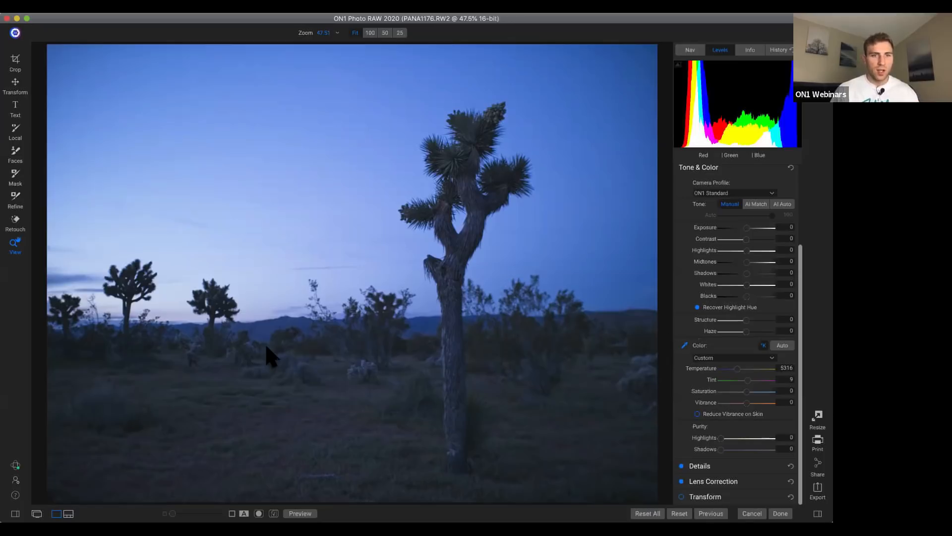
click(165, 297)
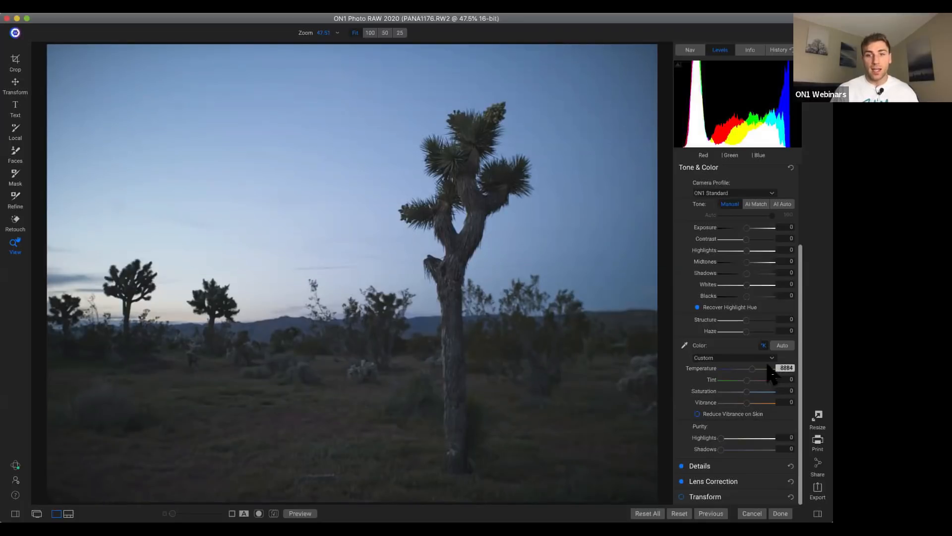
click(685, 344)
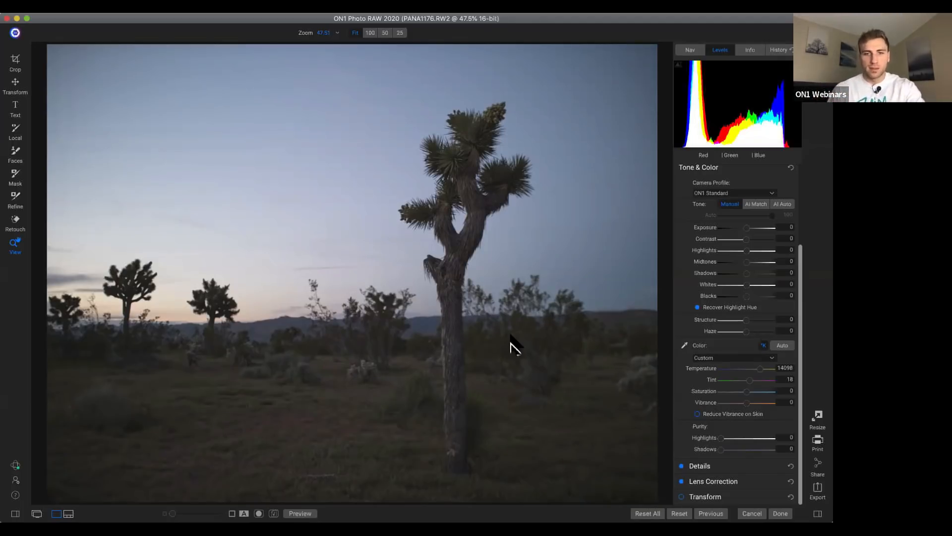
Return to the portrait IMG_8771.CR2 from the filmstrip and hide the filmstrip again.
key(n)
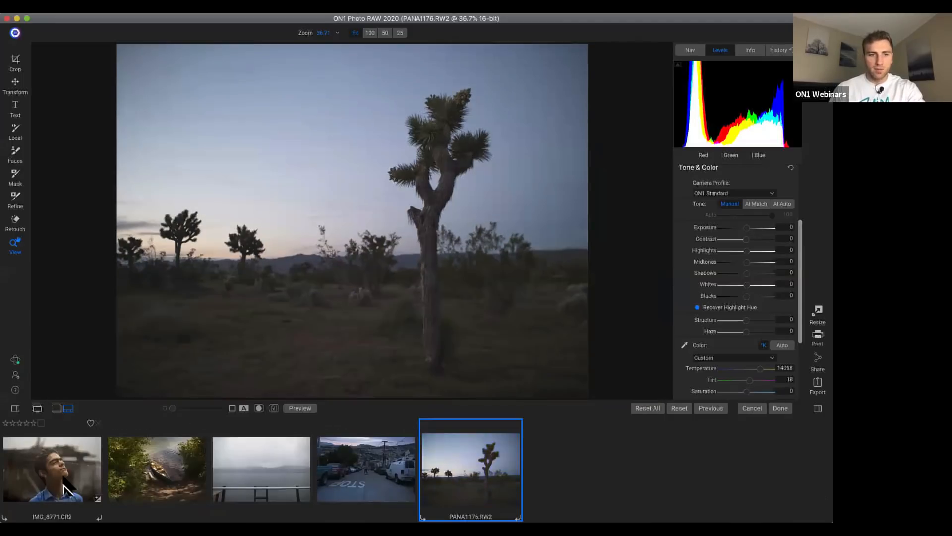
click(63, 489)
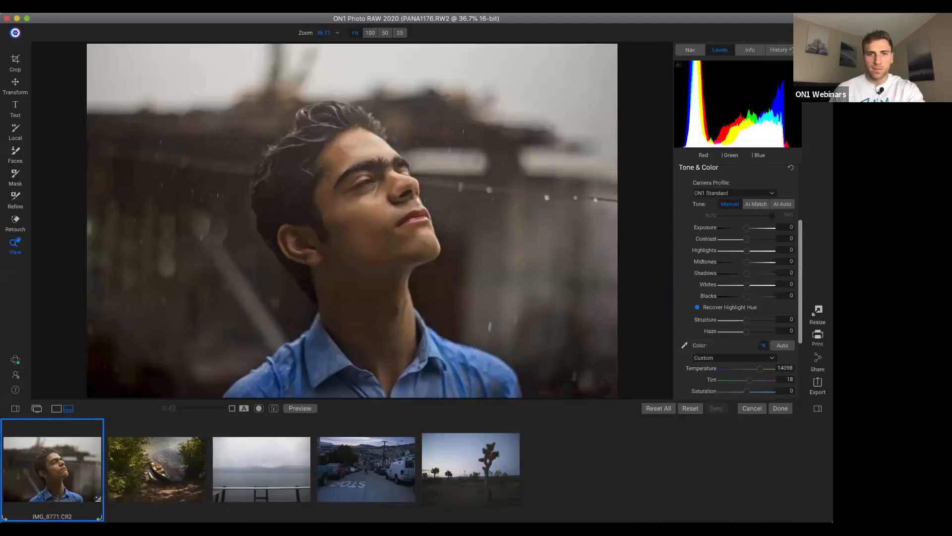
key(n)
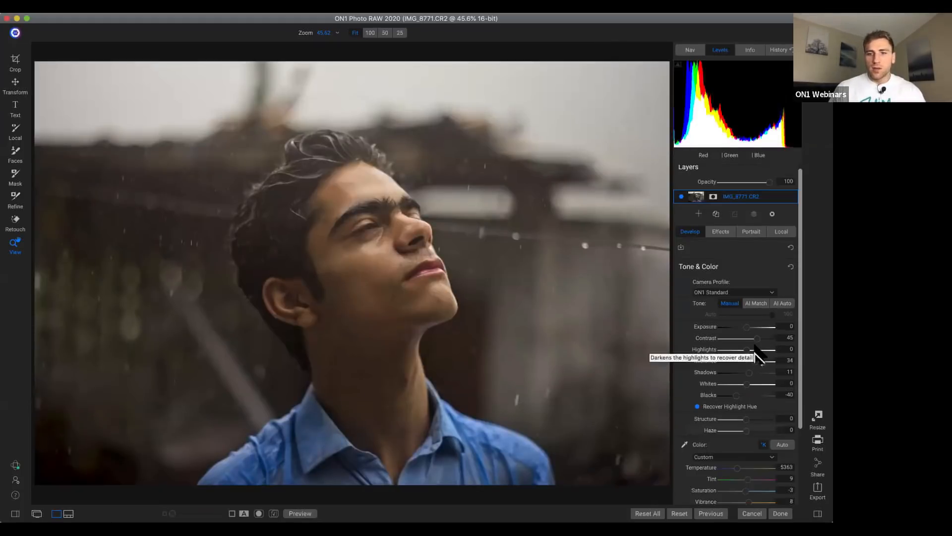
Readjust the portrait's white balance to Tint 4, try Temperature at 5925, and set Temperature to 5363.
scroll(756, 353, down, 3)
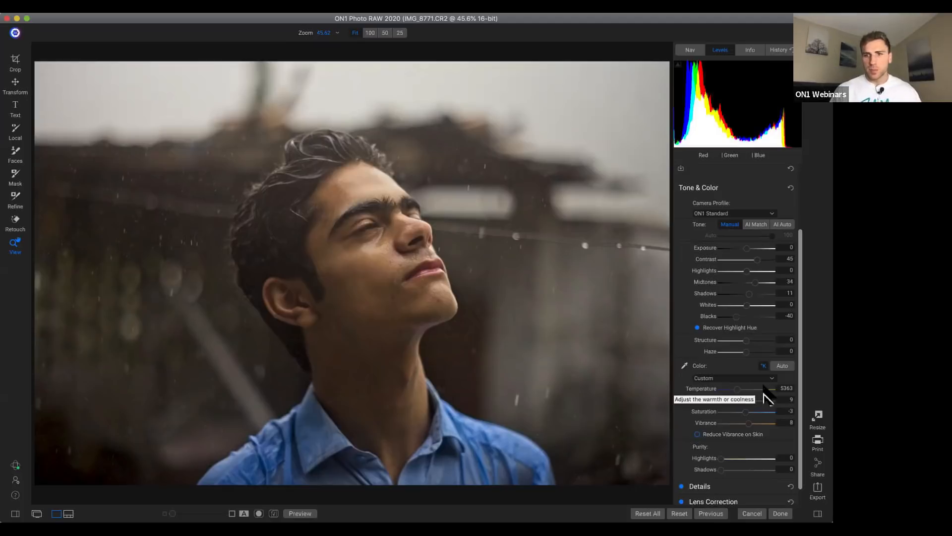
double_click(704, 389)
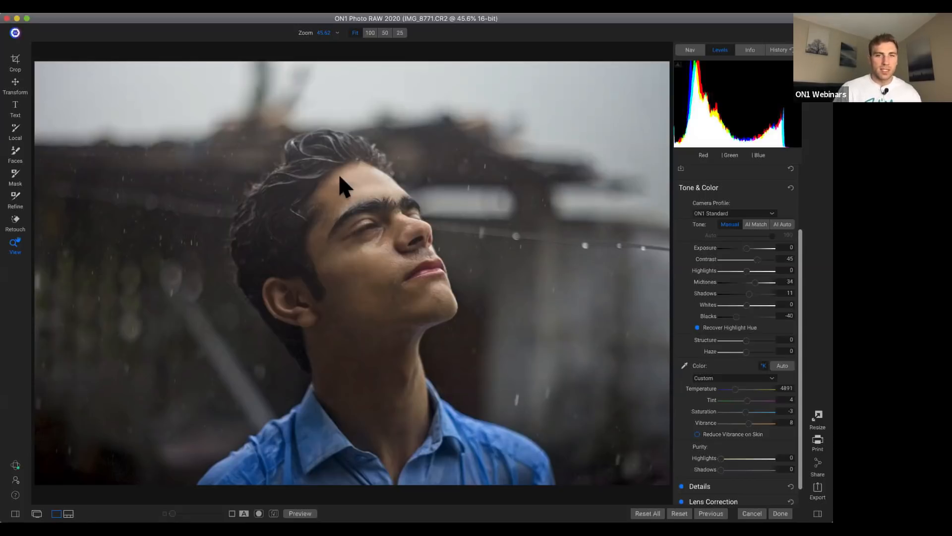
click(742, 389)
click(739, 389)
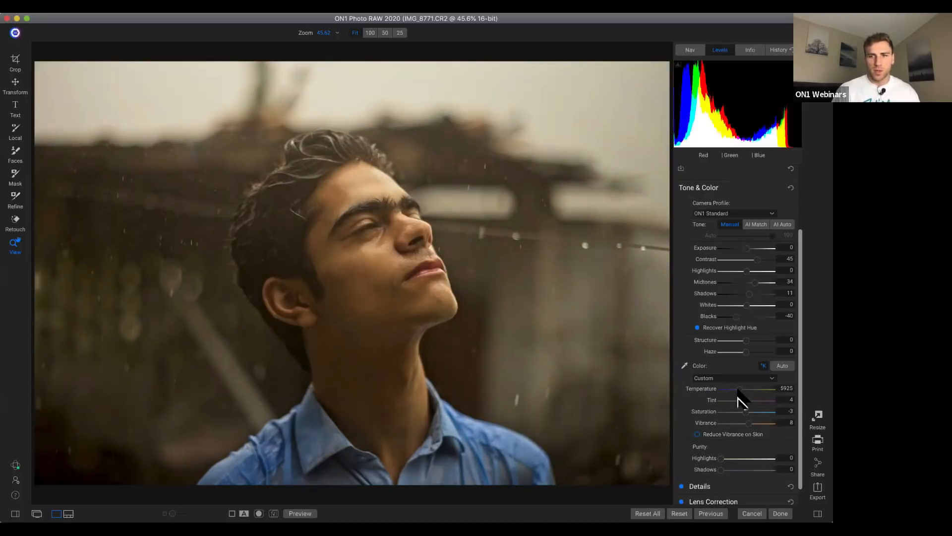
click(737, 389)
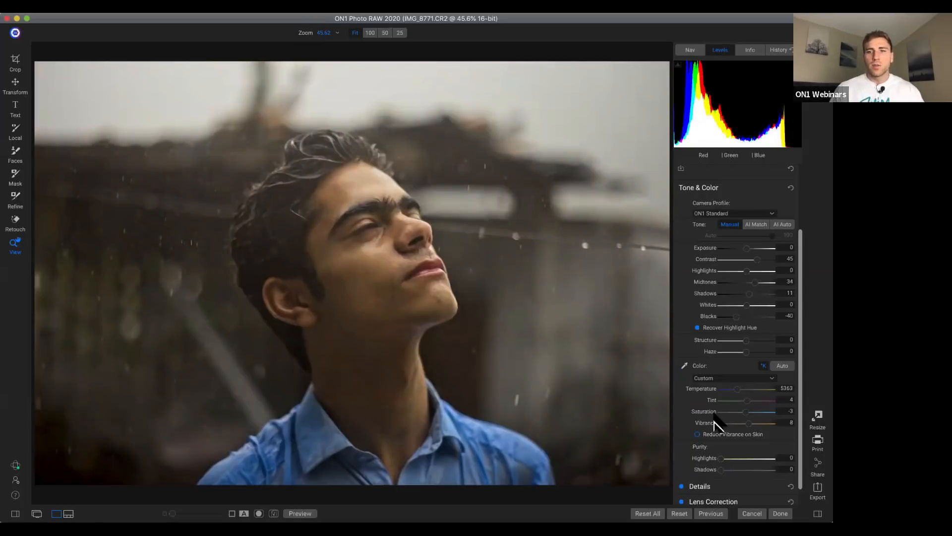
scroll(741, 329, down, 2)
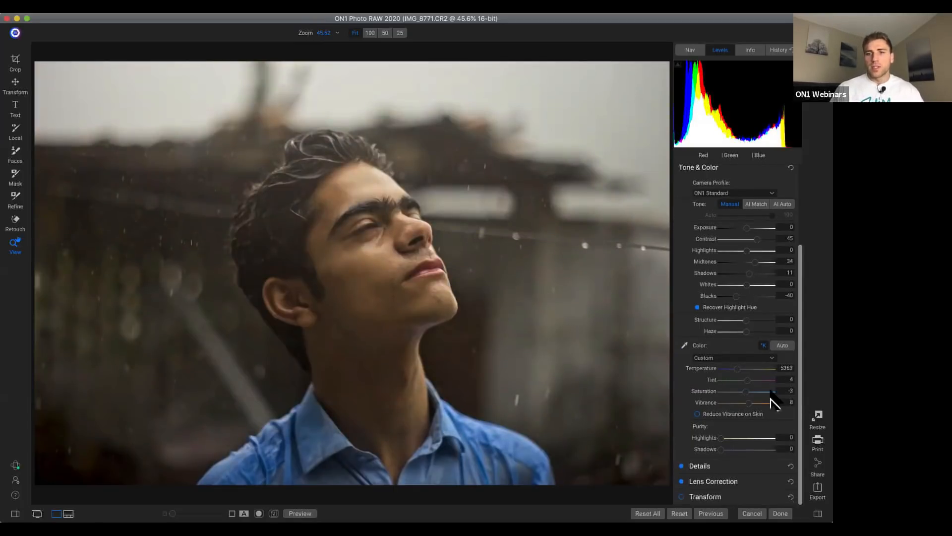
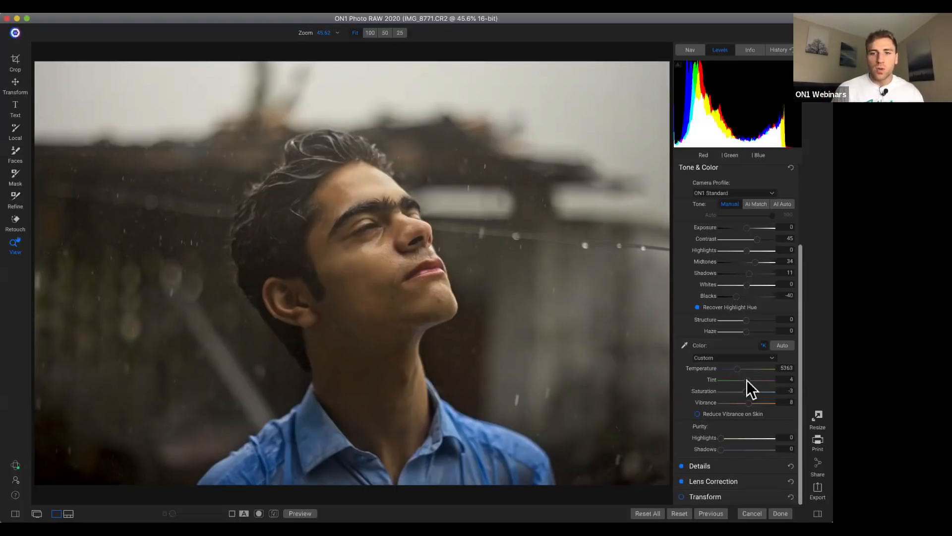
Set the portrait's Tint to 9, try Saturation at 100 and -100, and return Saturation to 0.
drag(747, 380, 714, 380)
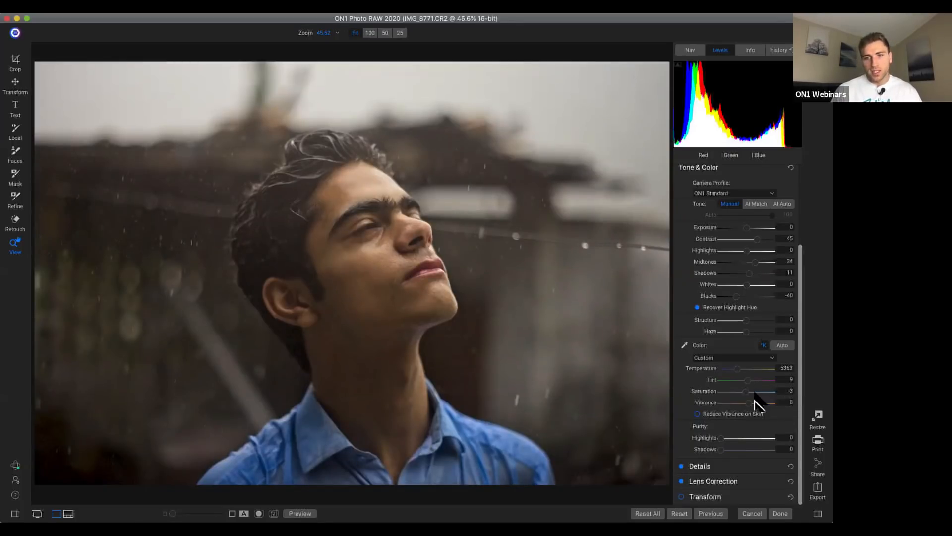
drag(754, 392, 816, 399)
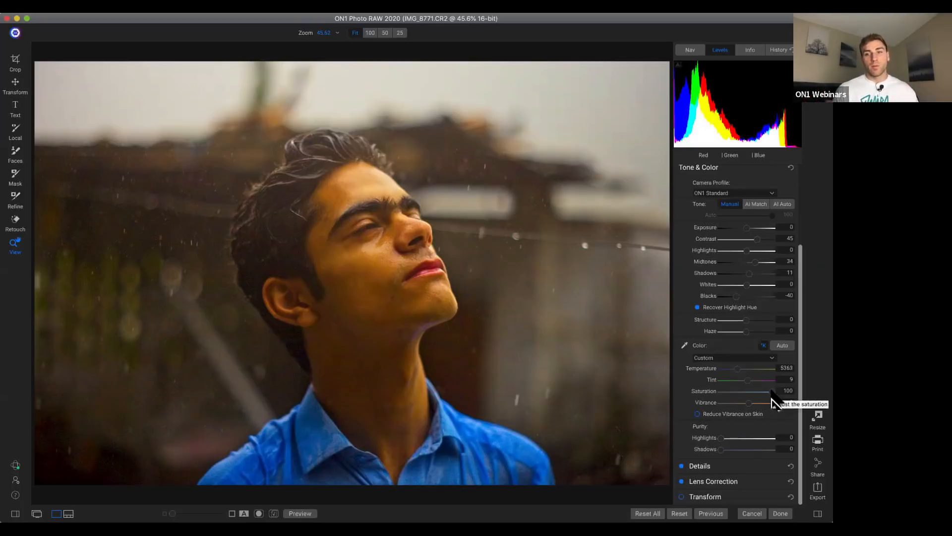
drag(771, 393, 635, 394)
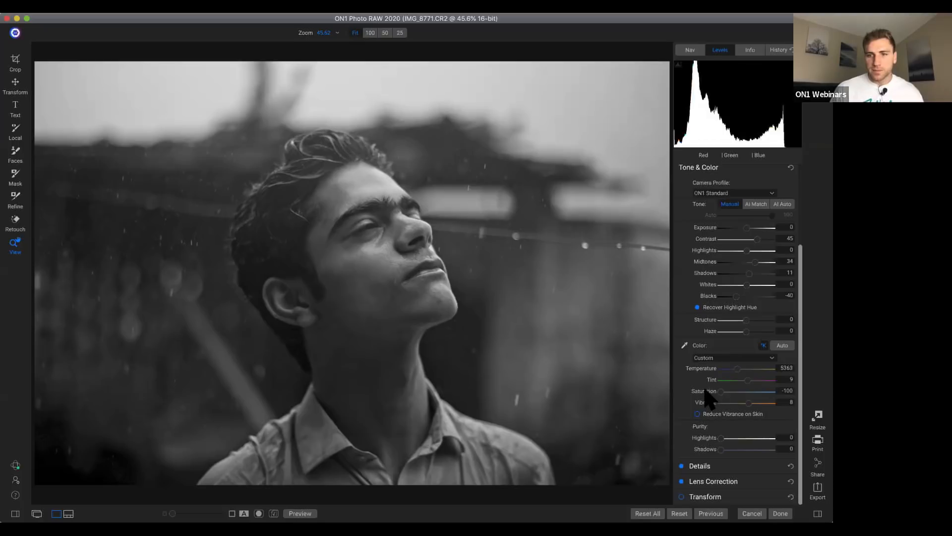
click(747, 392)
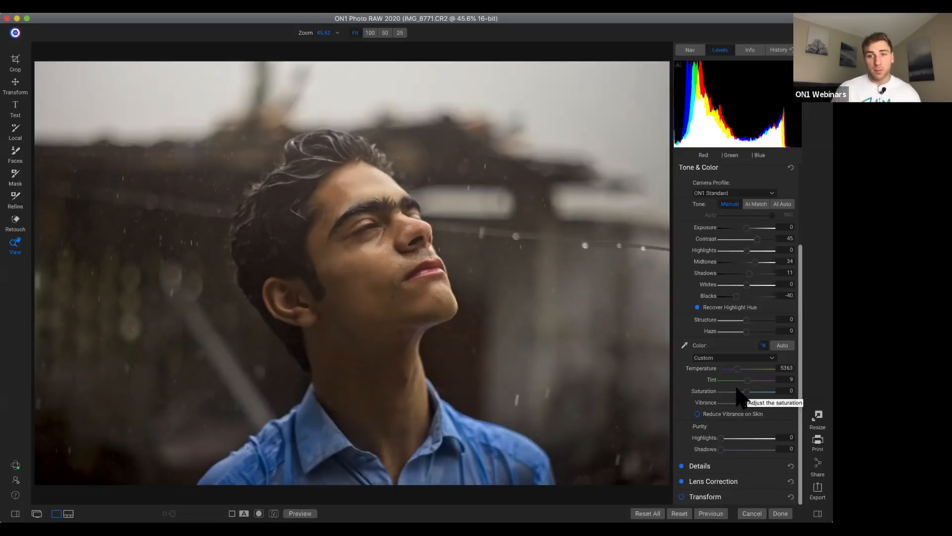
Try Saturation at -100, -40 and -26, reset Vibrance to 0, and set Saturation to 28.
drag(747, 391, 662, 394)
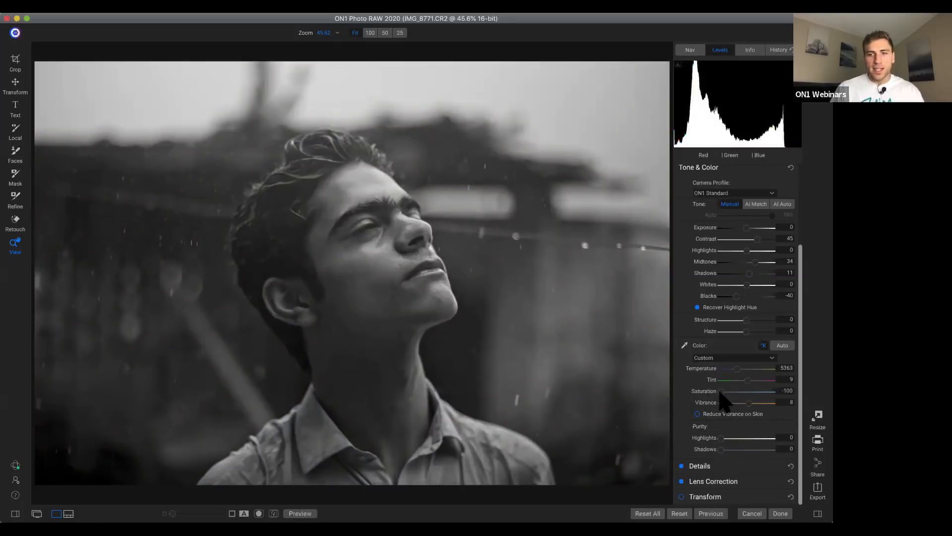
drag(722, 392, 736, 393)
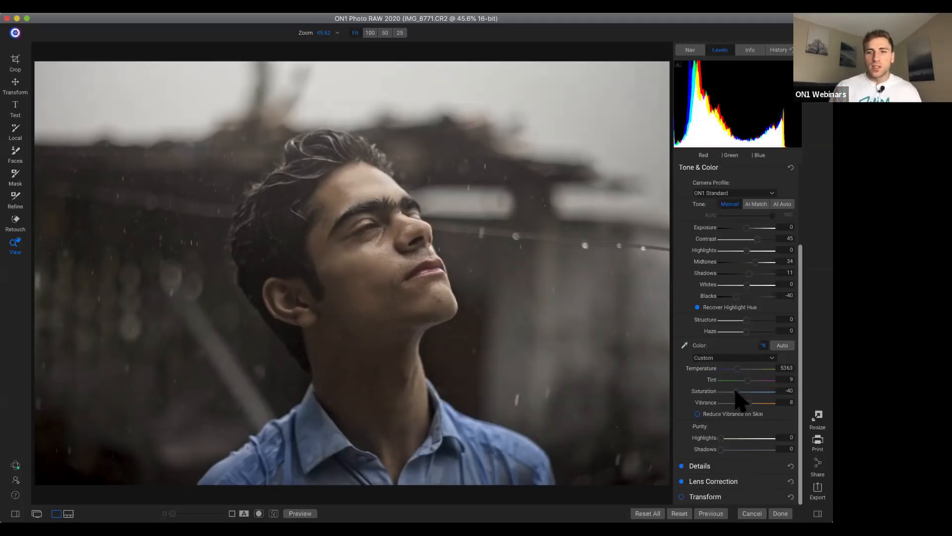
mouse_move(736, 392)
mouse_down()
mouse_move(714, 391)
mouse_move(739, 392)
mouse_up()
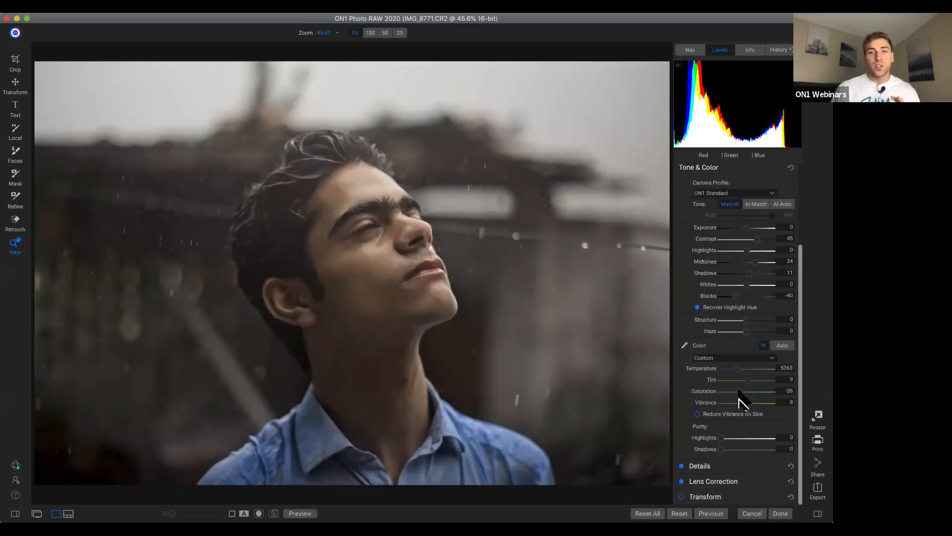
drag(739, 392, 743, 395)
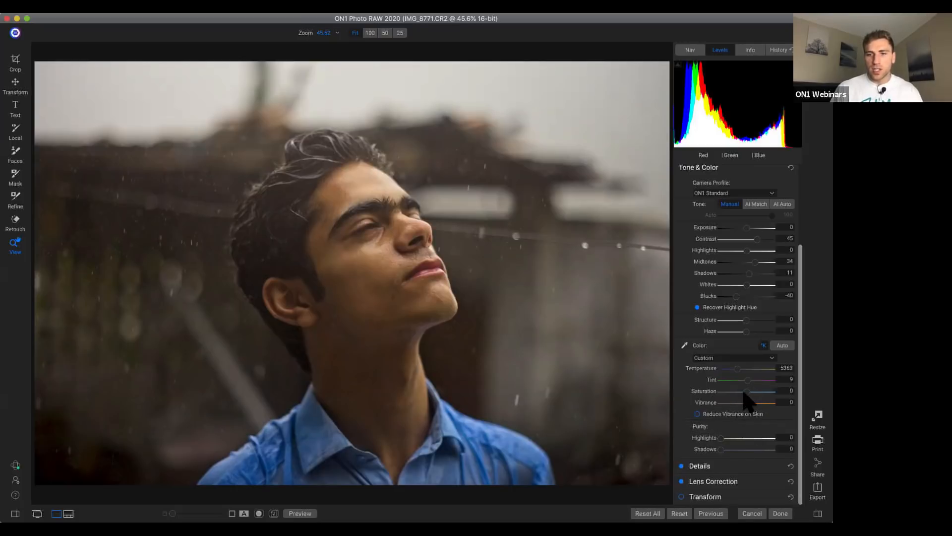
drag(750, 393, 755, 399)
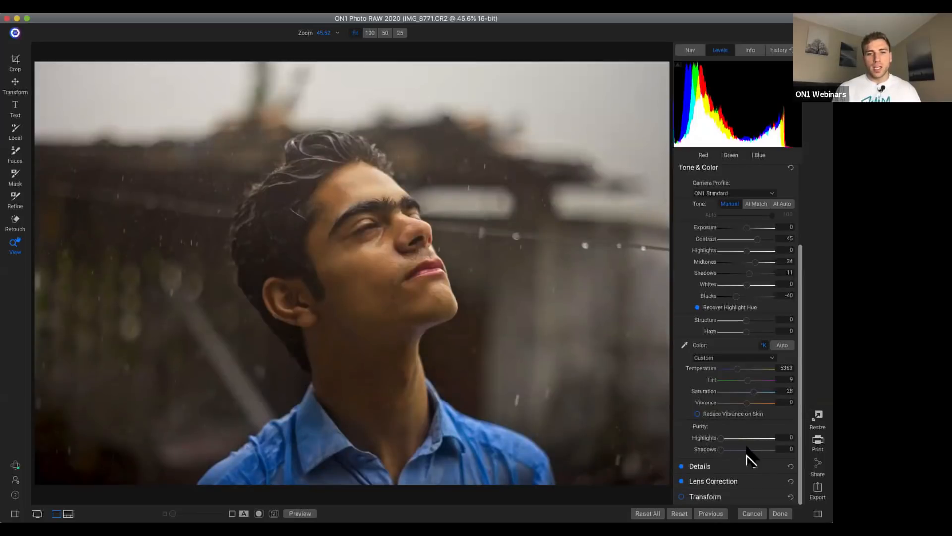
Try the Purity Shadows adjustment at 100 and return it to 0.
drag(747, 446, 806, 441)
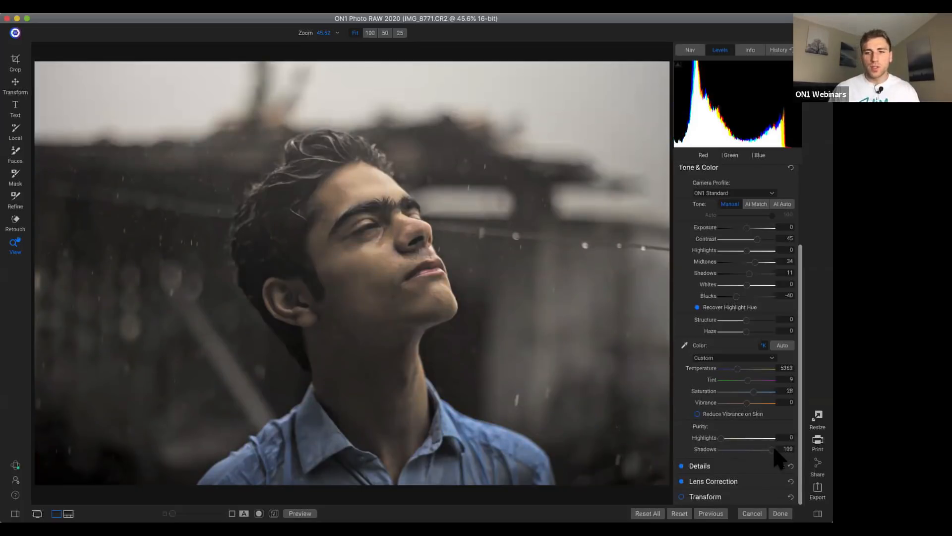
drag(771, 449, 821, 452)
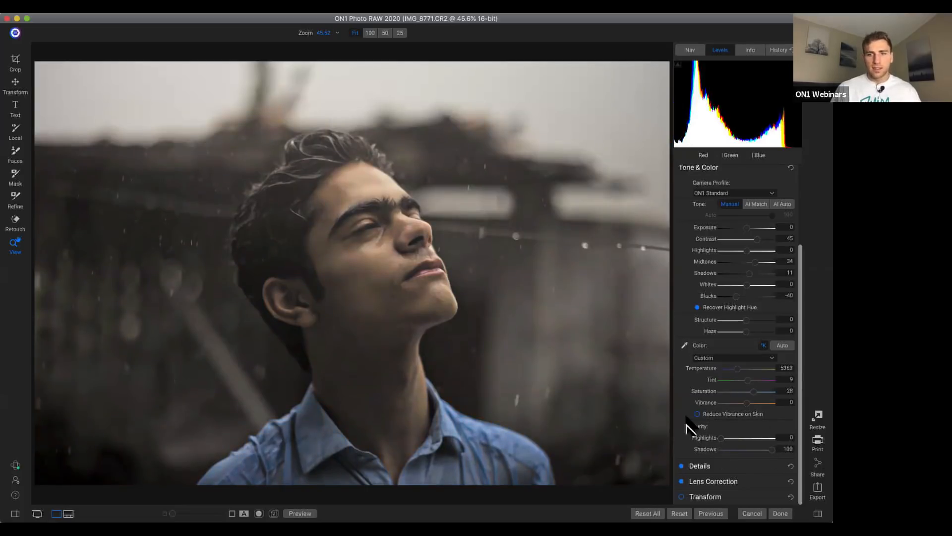
drag(772, 449, 684, 450)
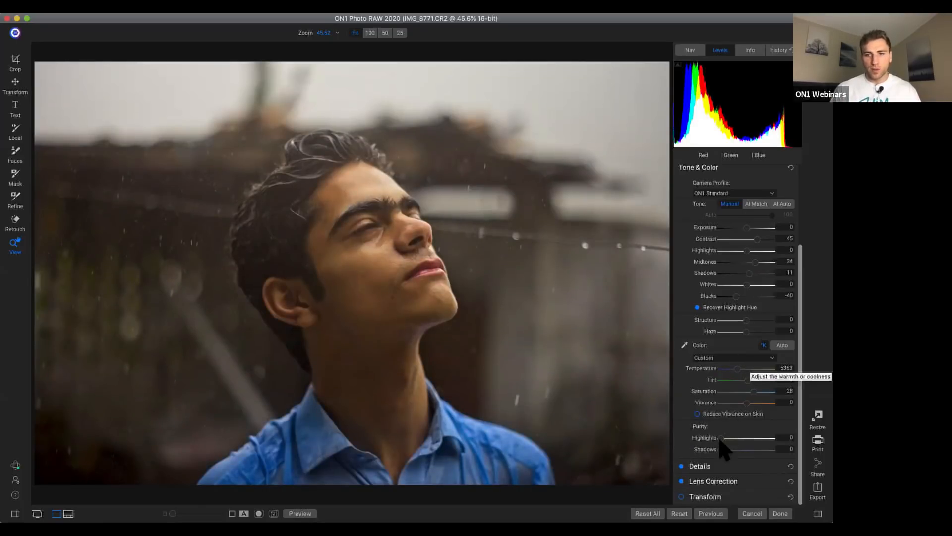
Try Purity Highlights at 100, inspect the effect on the face up close, and reset it to 0.
drag(721, 438, 817, 433)
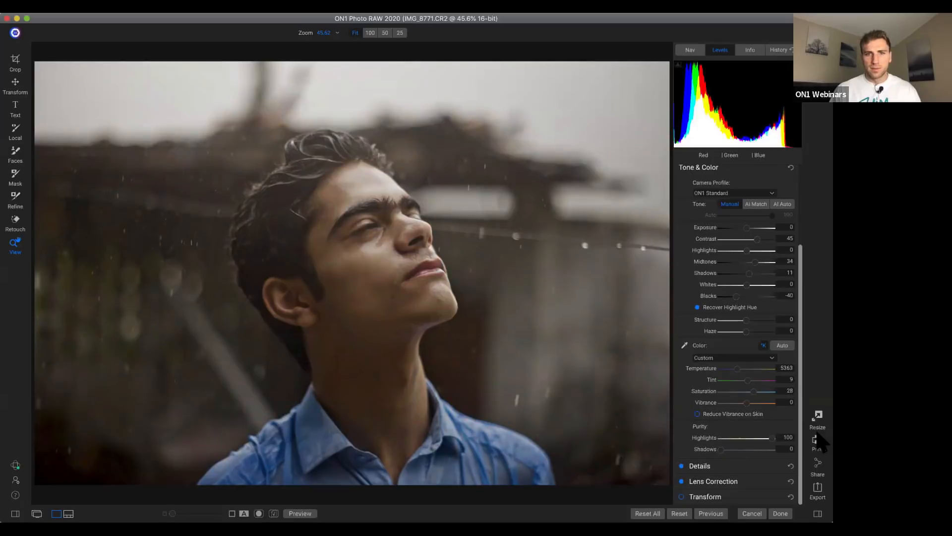
click(356, 221)
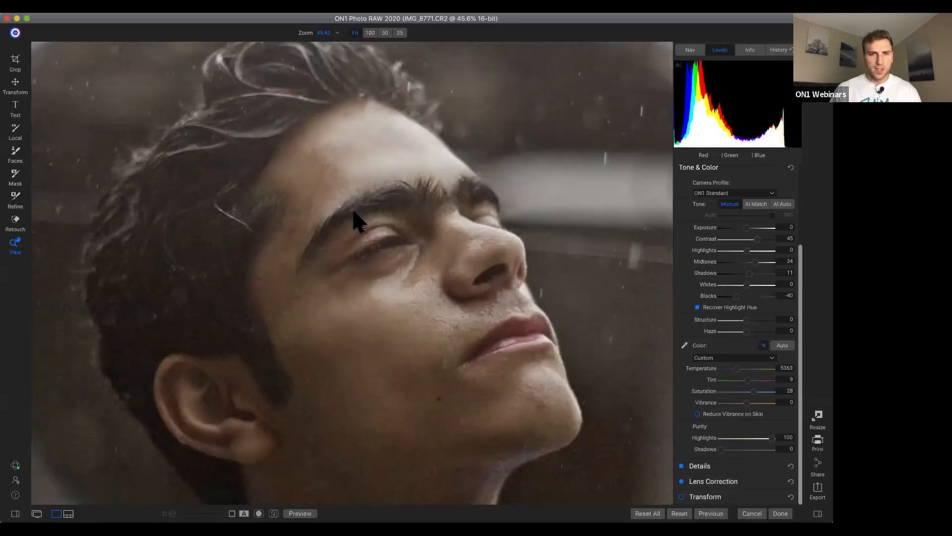
mouse_move(774, 438)
mouse_down()
mouse_move(708, 447)
mouse_move(772, 446)
mouse_up()
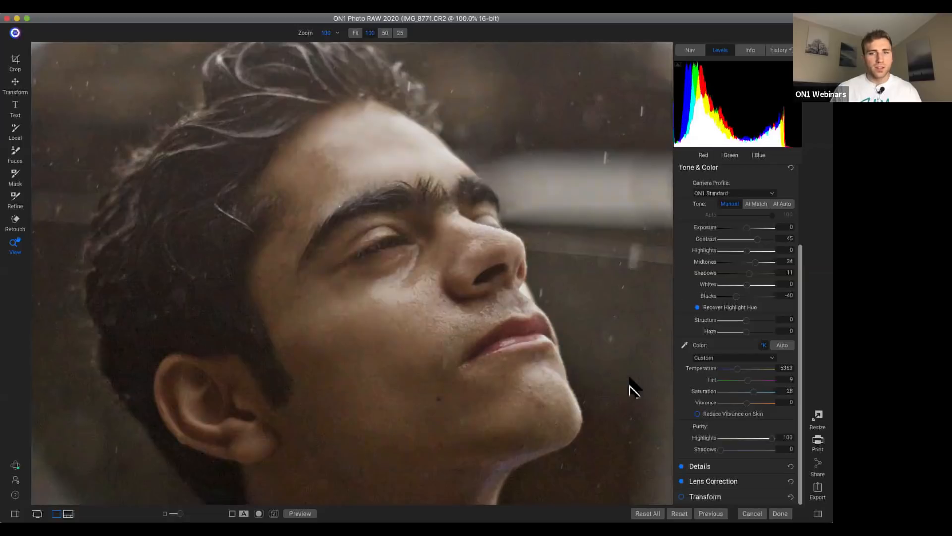
double_click(702, 436)
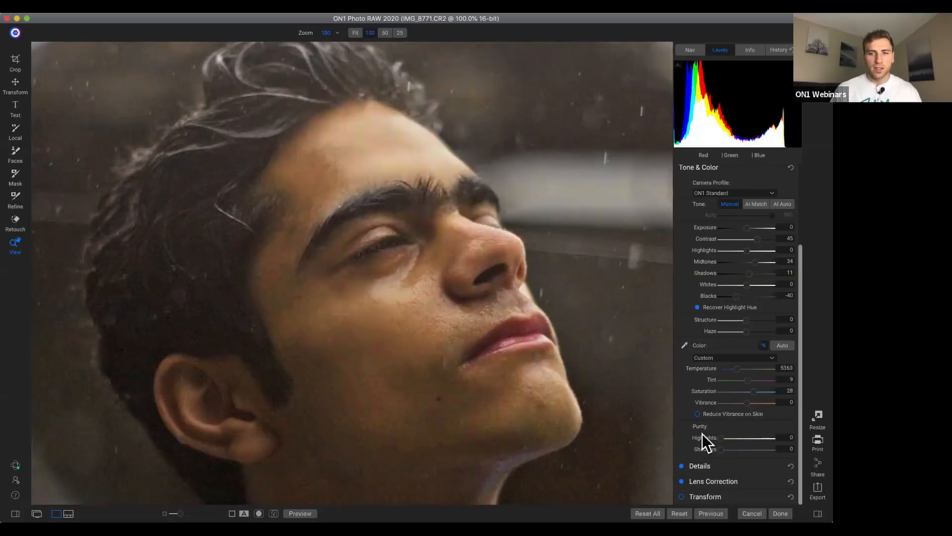
click(425, 304)
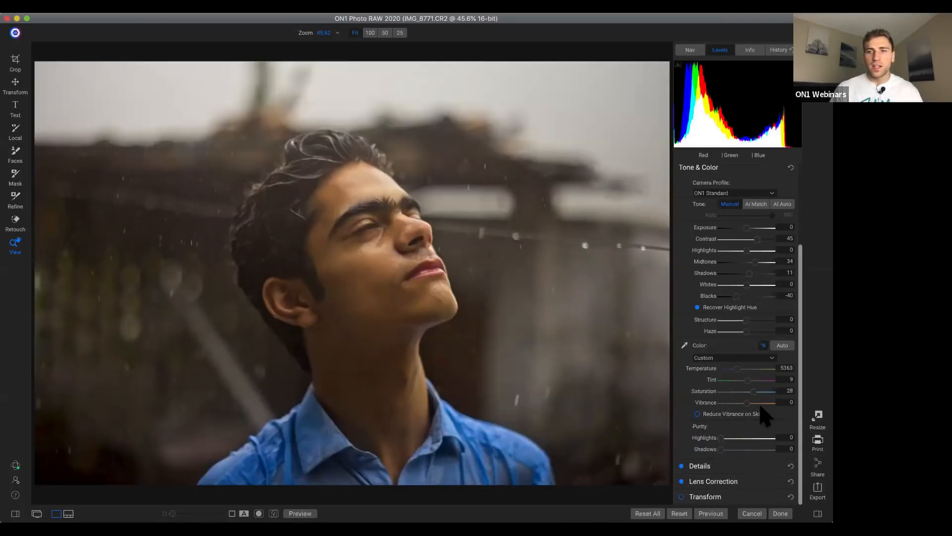
Reset the portrait's Saturation and lower it to -17 for a more muted look.
scroll(764, 416, up, 3)
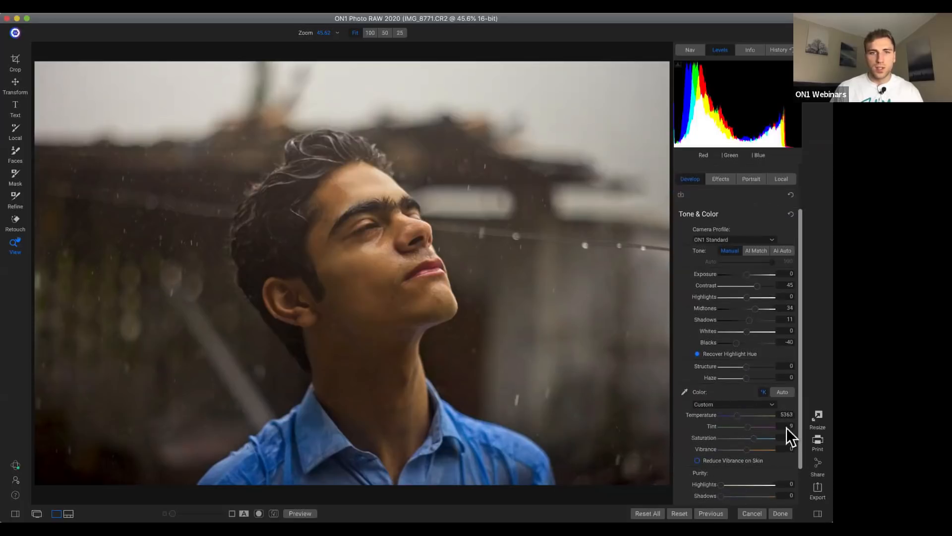
scroll(767, 387, down, 2)
scroll(766, 387, up, 4)
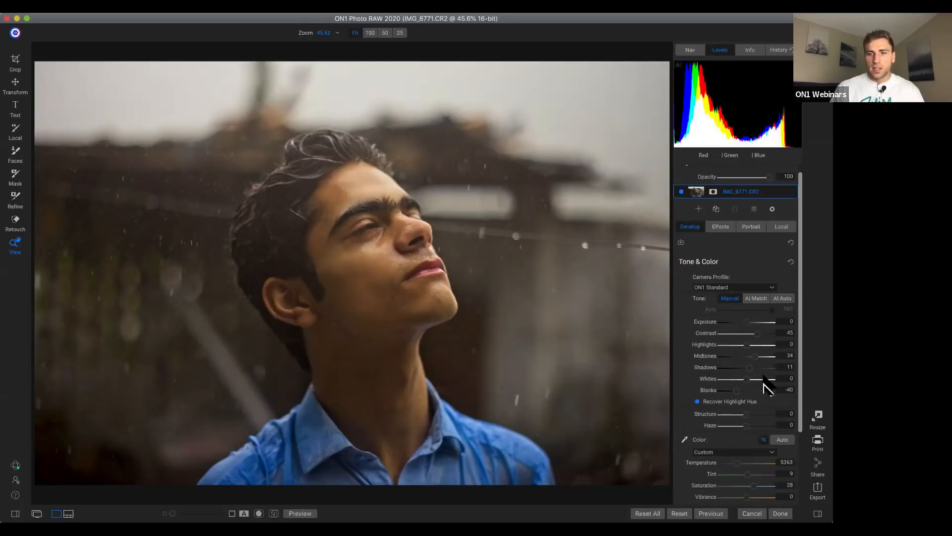
scroll(768, 386, down, 6)
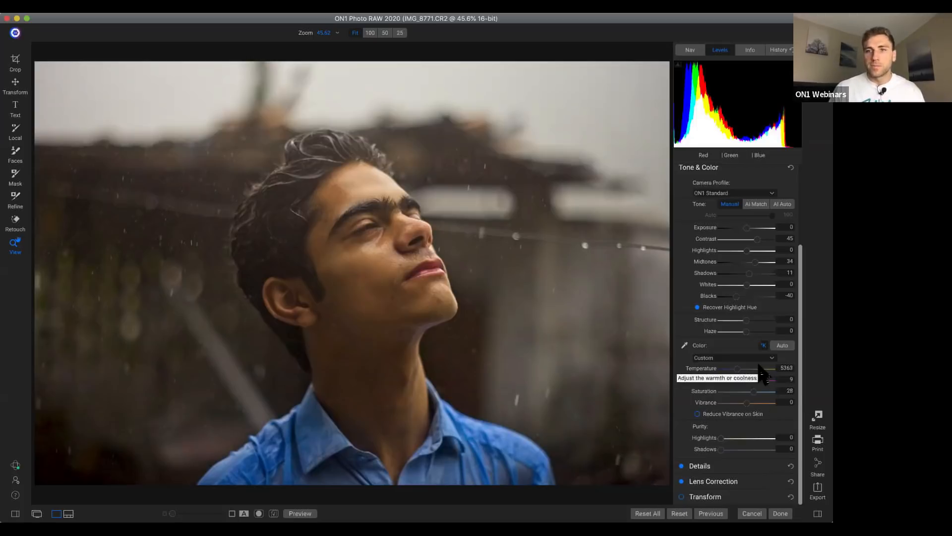
scroll(762, 374, up, 4)
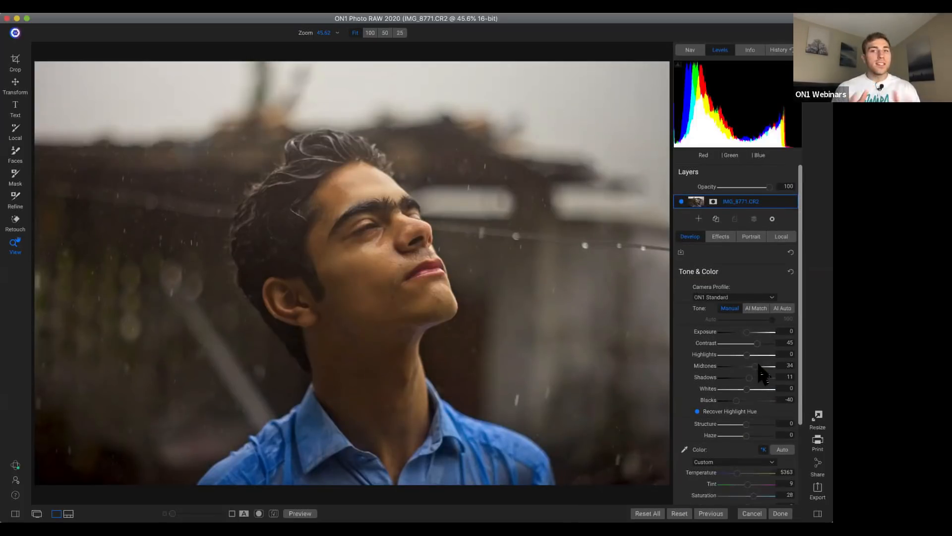
scroll(757, 366, down, 3)
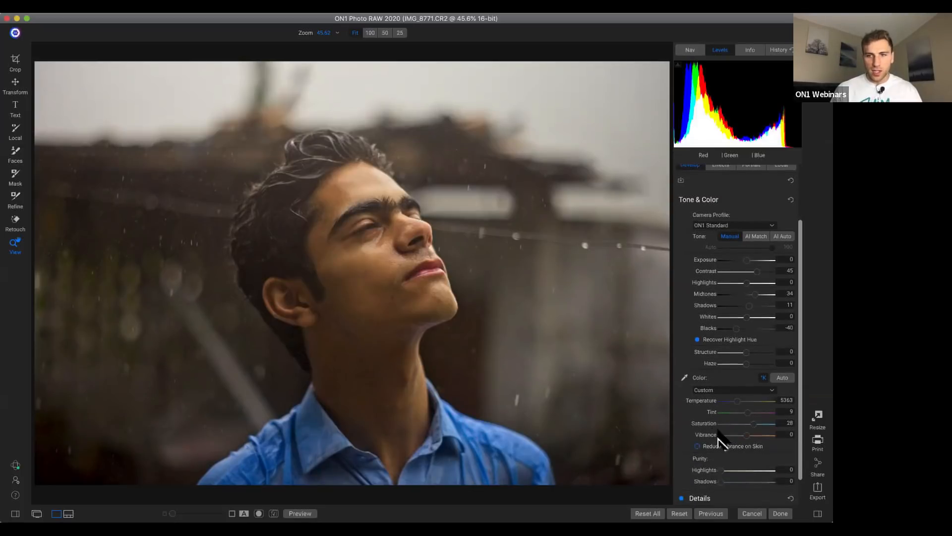
double_click(703, 425)
drag(740, 425, 740, 424)
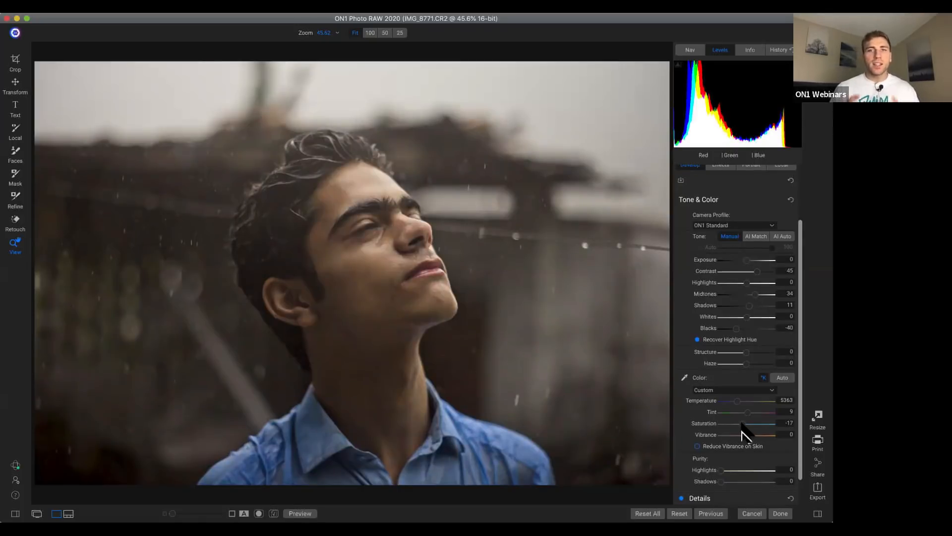
Try Structure on the portrait at 98, -100 and 27, and reset it to 0.
scroll(757, 377, up, 3)
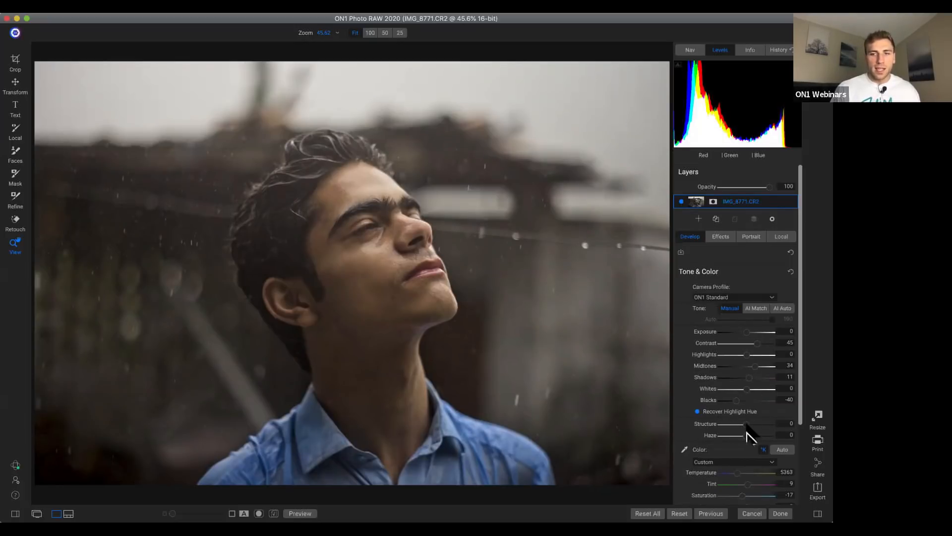
drag(748, 431, 772, 433)
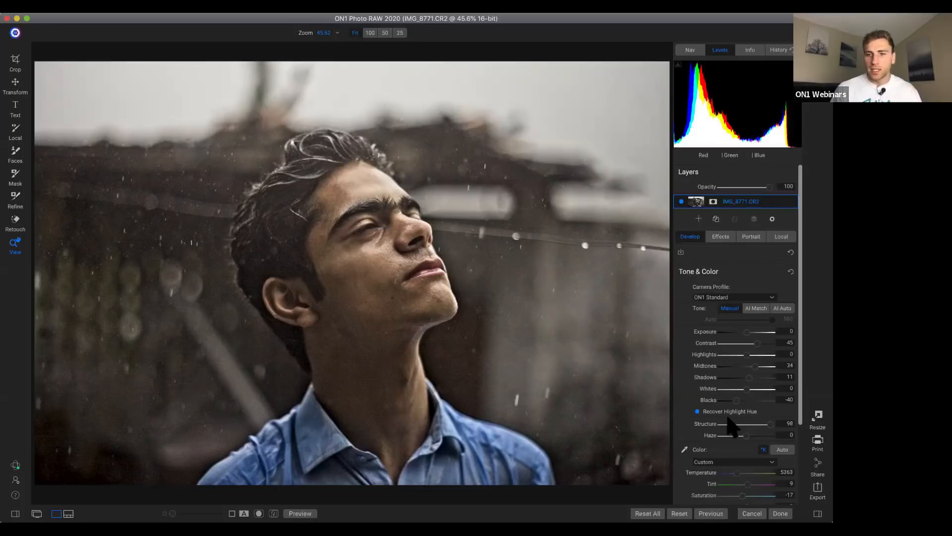
drag(771, 425, 694, 430)
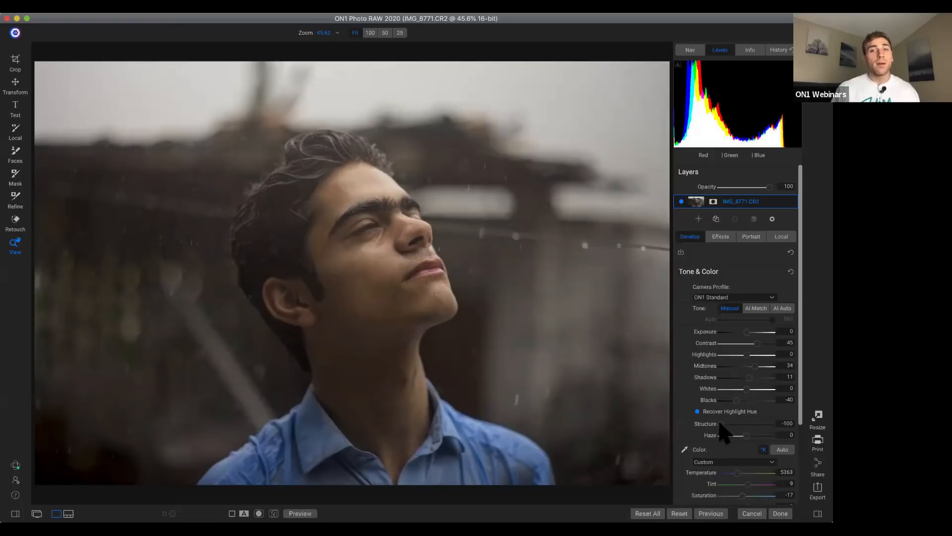
drag(721, 425, 753, 424)
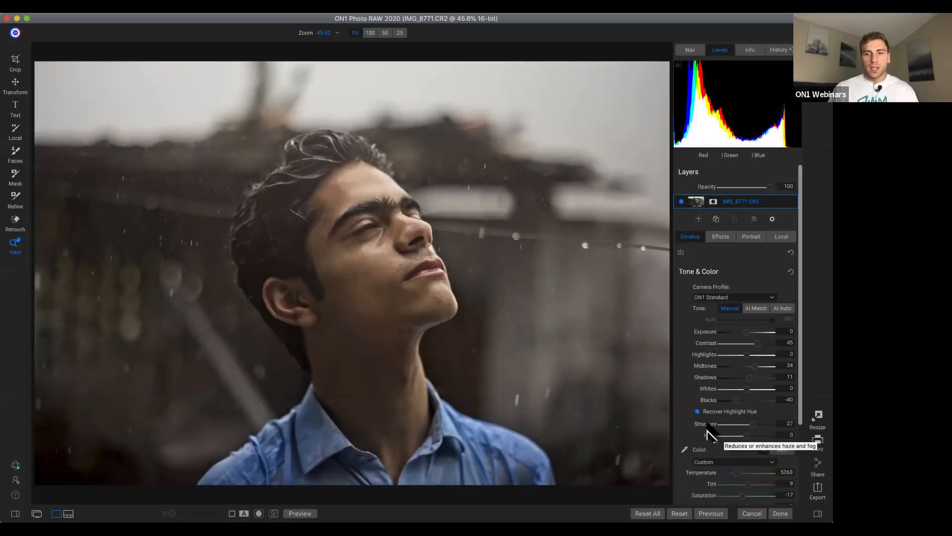
double_click(709, 423)
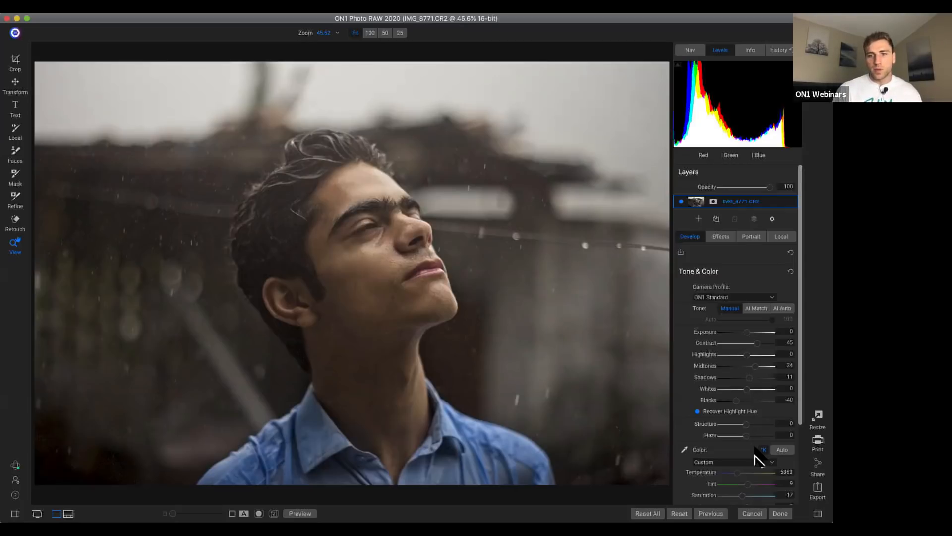
Try Haze on the portrait at -86, 25 and -100, and reset it to 0.
drag(746, 435, 724, 444)
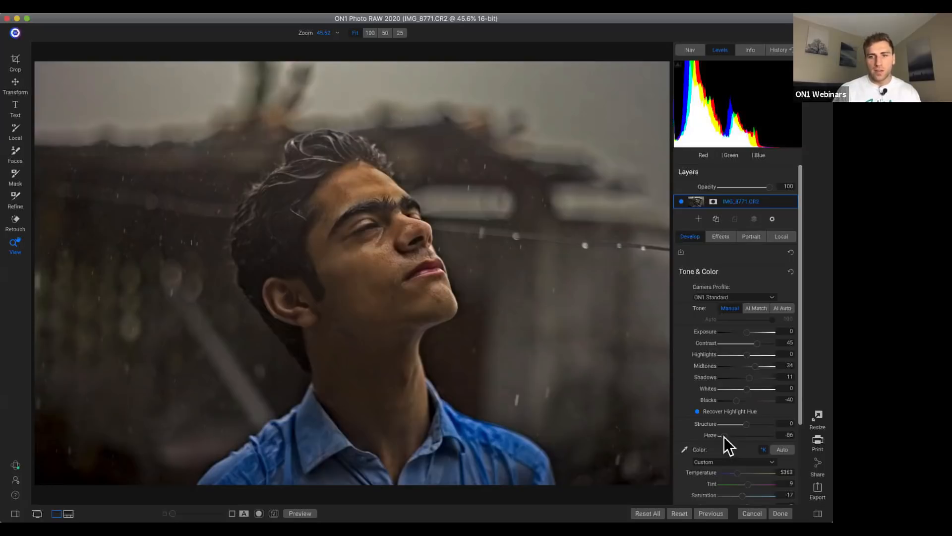
drag(724, 437, 753, 440)
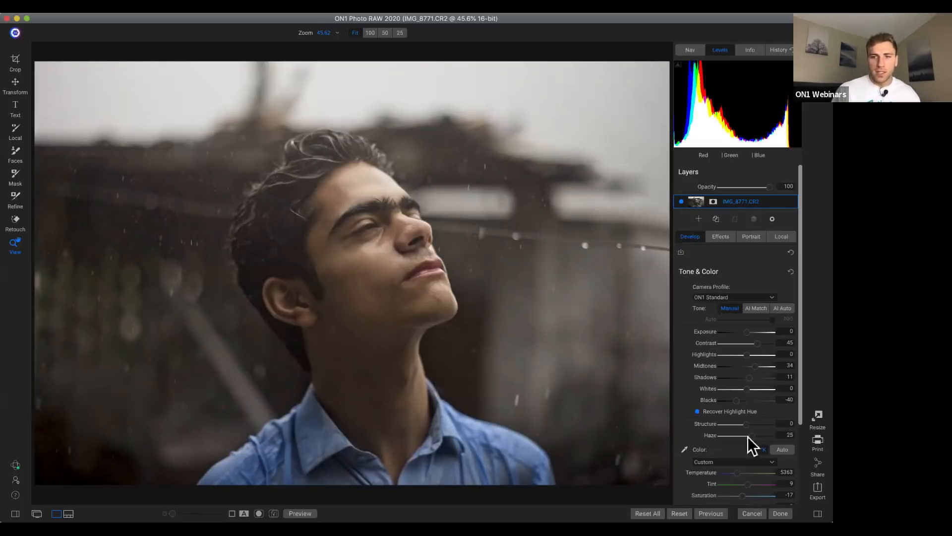
drag(748, 437, 713, 436)
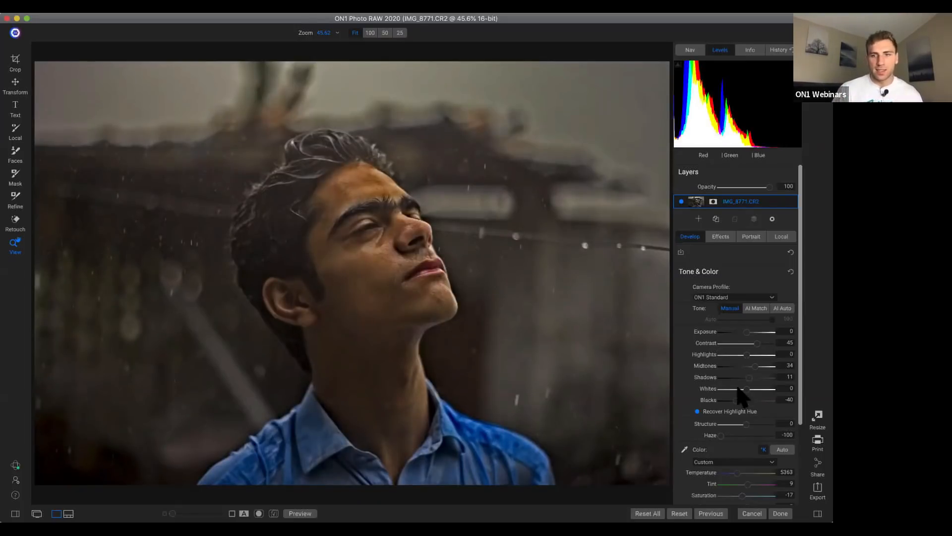
double_click(717, 437)
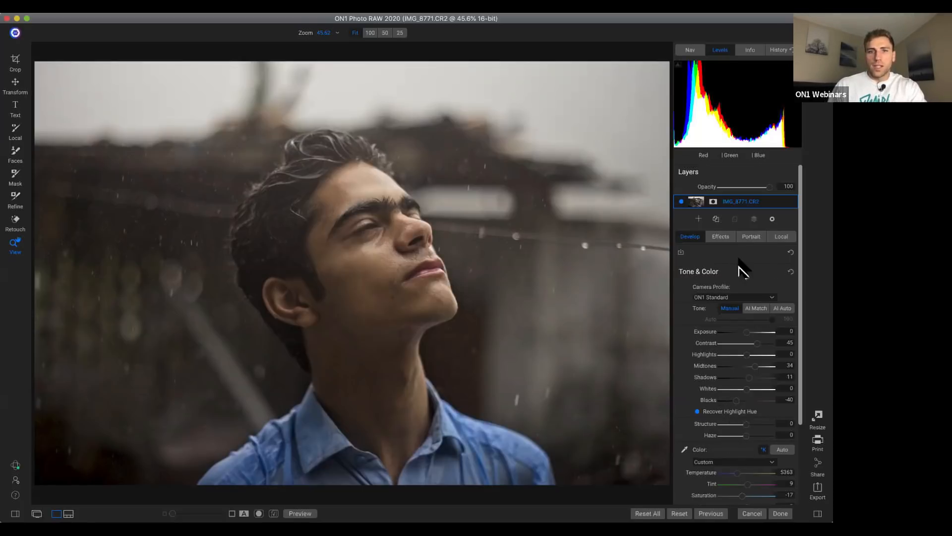
Search the effects filters by the keywords detail, color, warm, grey and aged, clearing the search after each one.
click(720, 237)
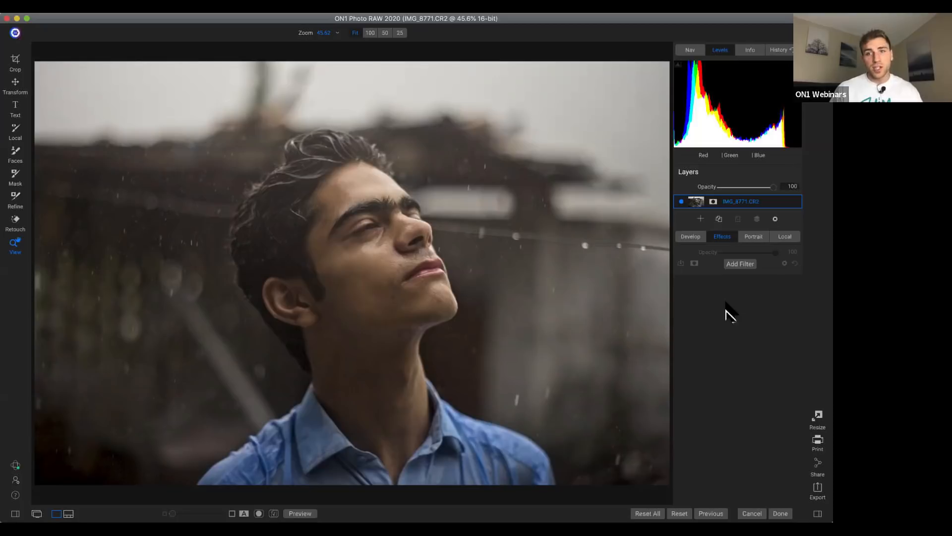
click(742, 266)
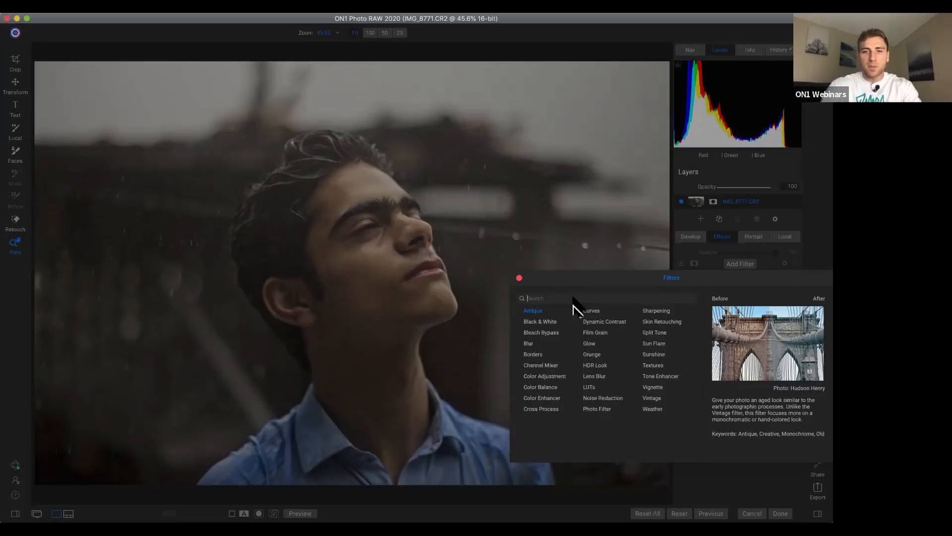
text(detail)
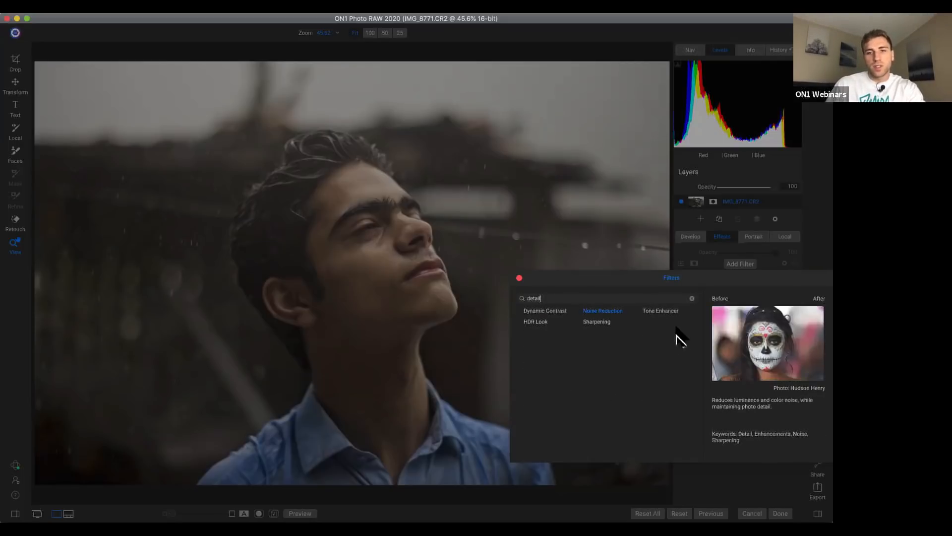
click(692, 298)
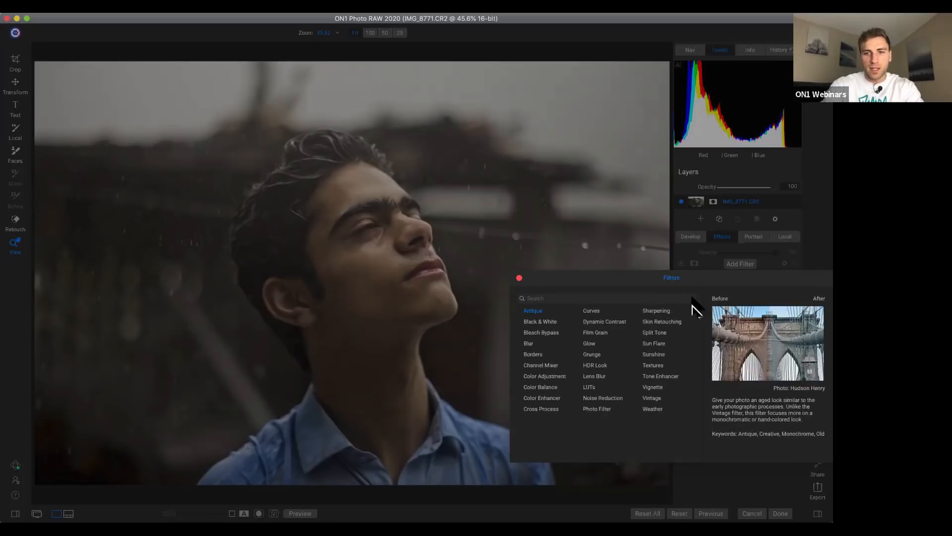
text(color)
click(691, 298)
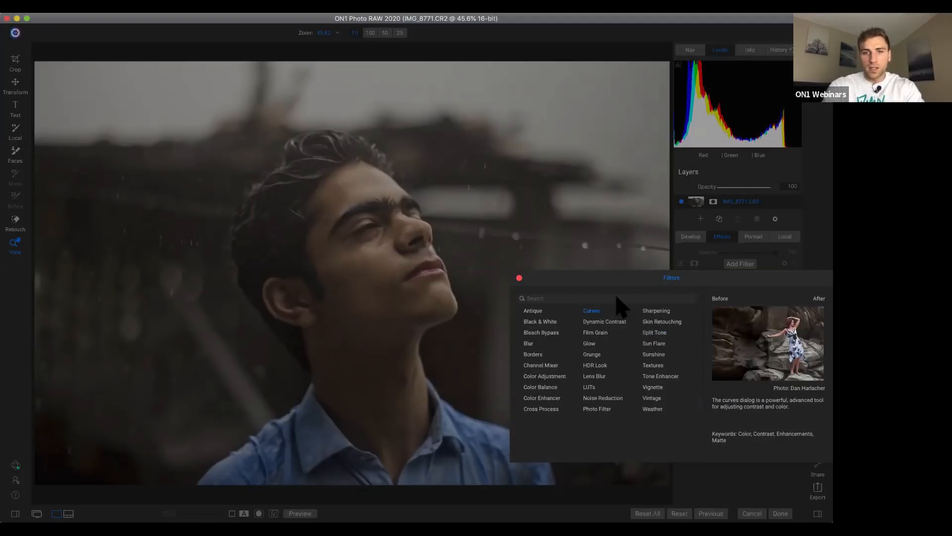
text(warm)
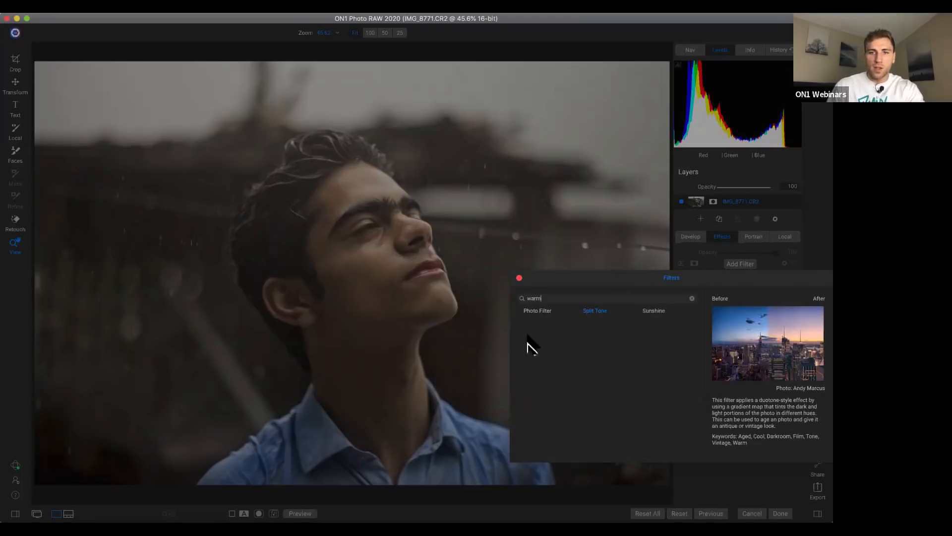
click(692, 299)
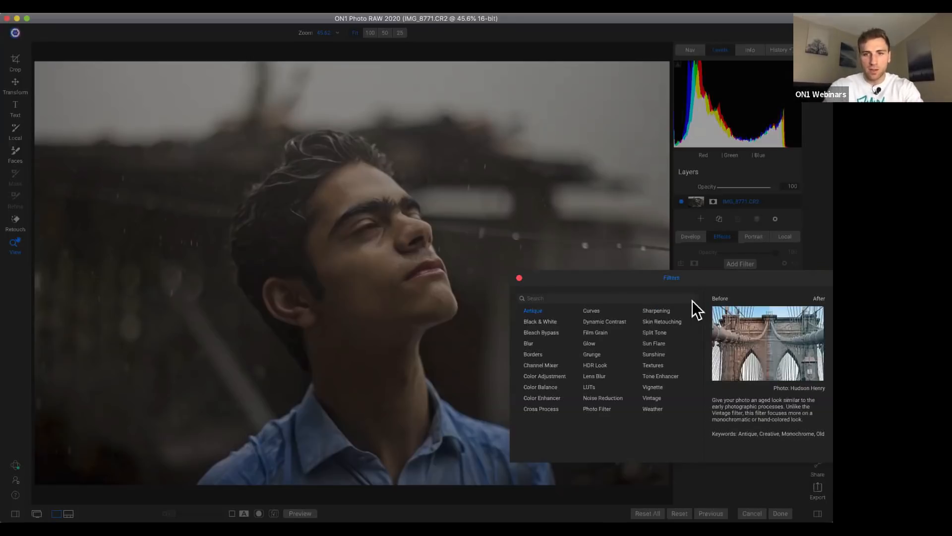
text(grey)
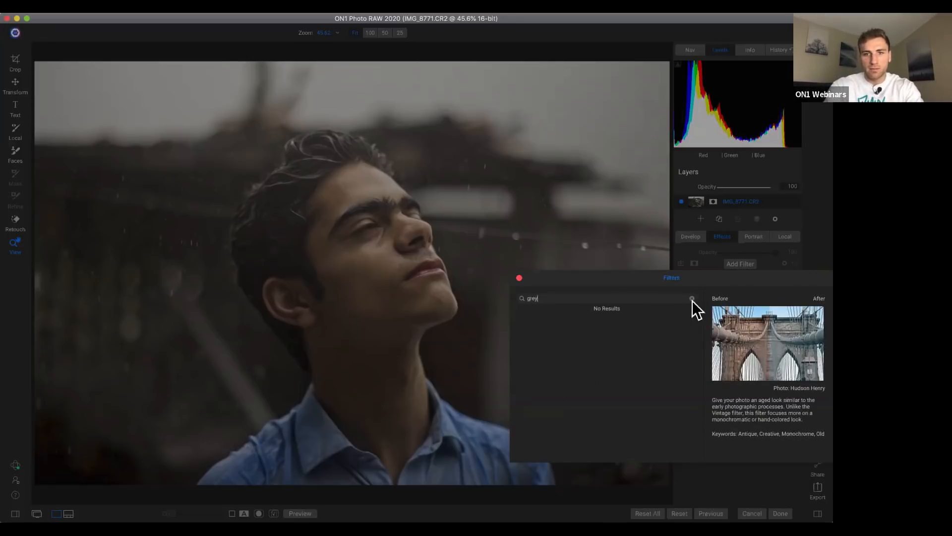
click(692, 299)
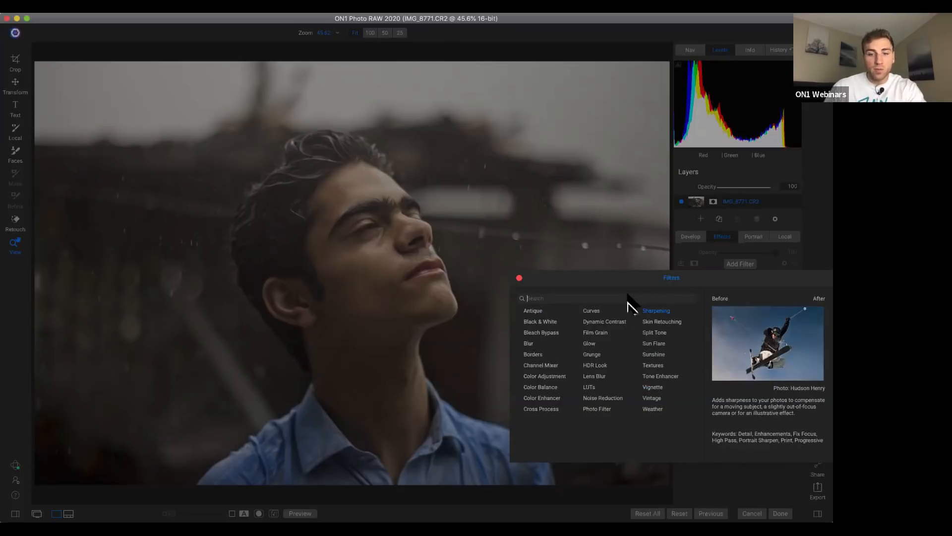
text(aged)
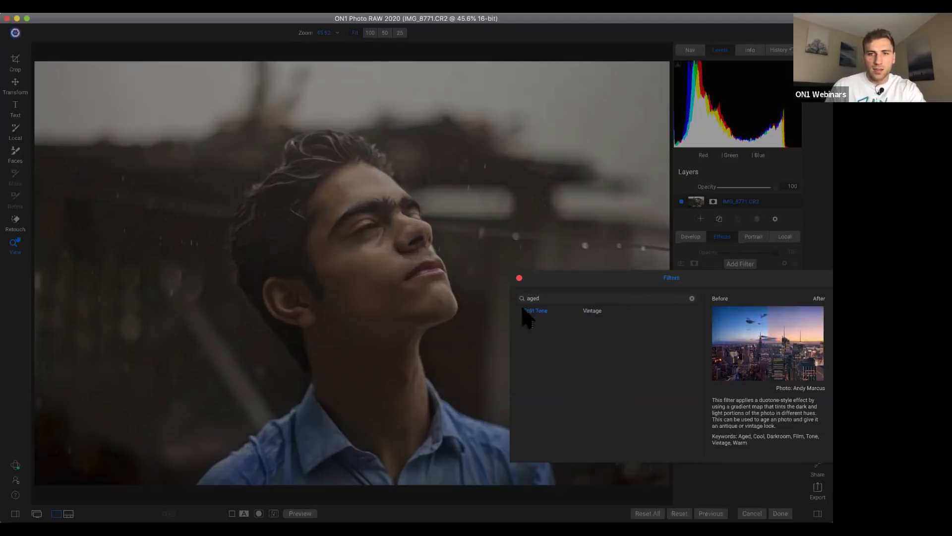
click(692, 299)
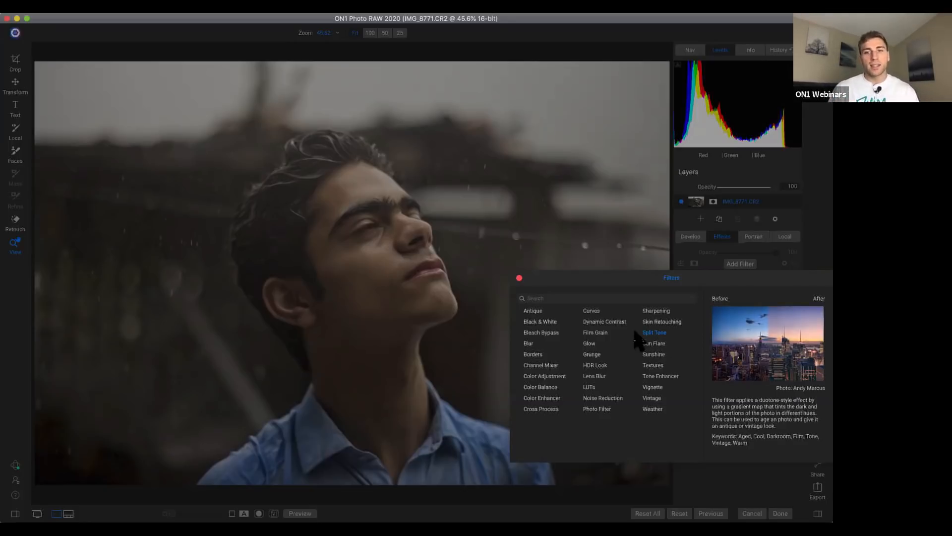
Add a Dynamic Contrast filter to the portrait, trying its Small contrast at 100 and resetting it to 0.
click(595, 323)
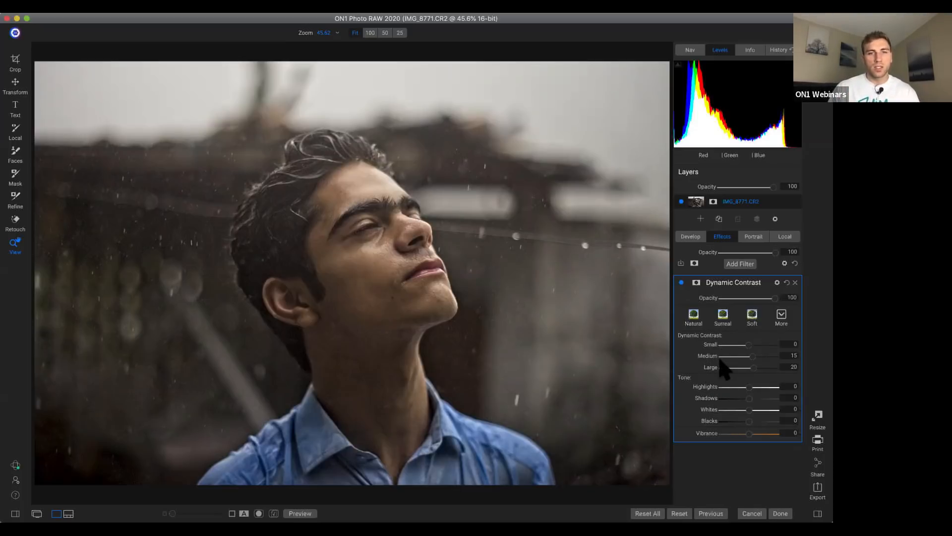
drag(752, 344, 811, 341)
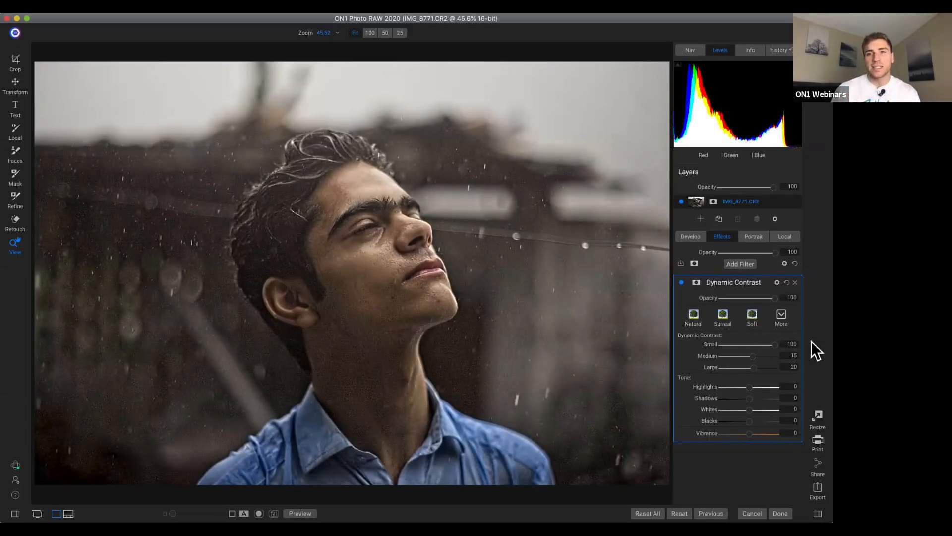
double_click(710, 344)
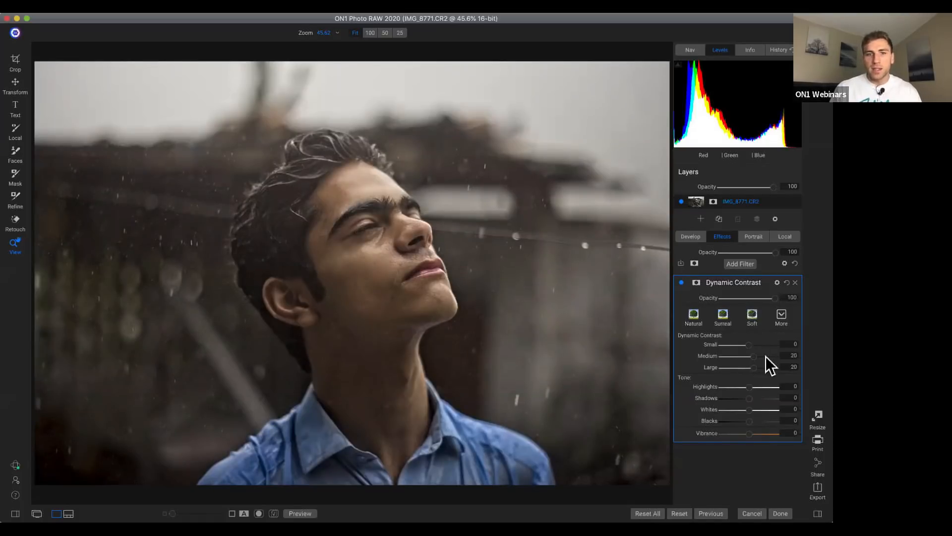
Try the Dynamic Contrast filter's Medium contrast at 100 and 7, and reset it to 15.
drag(766, 356, 818, 365)
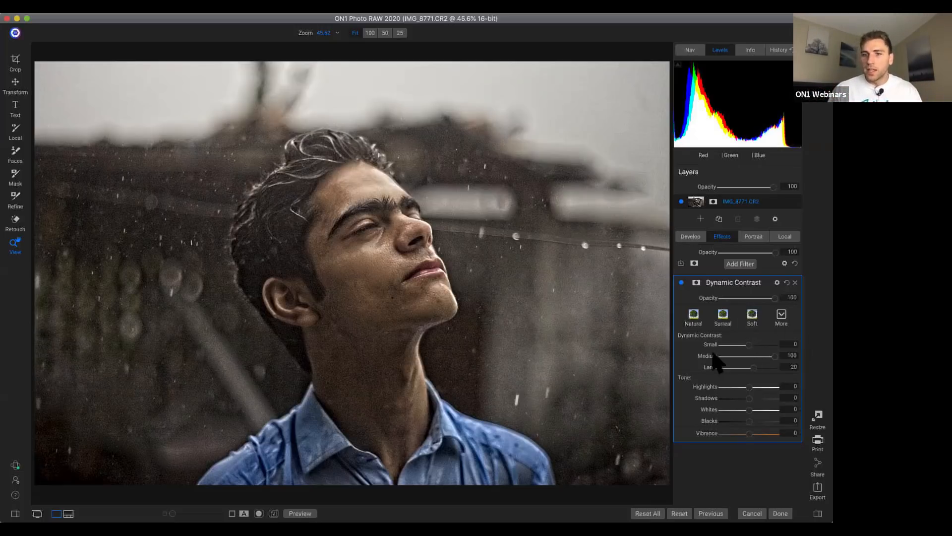
mouse_move(774, 356)
mouse_down()
mouse_move(722, 355)
mouse_move(788, 354)
mouse_up()
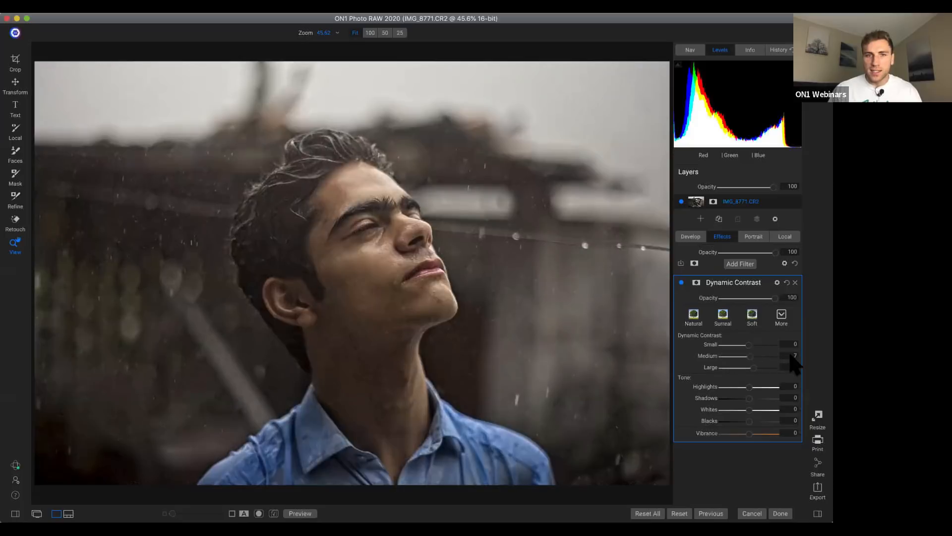
double_click(720, 357)
Try the filter's Large contrast at 100, and reset the whole Dynamic Contrast filter to its defaults.
drag(755, 368, 816, 374)
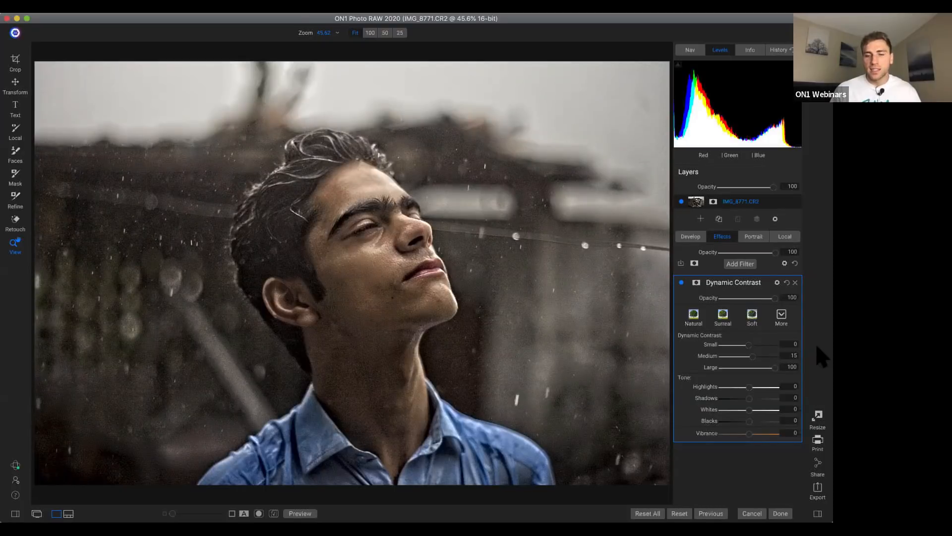
drag(776, 372, 817, 357)
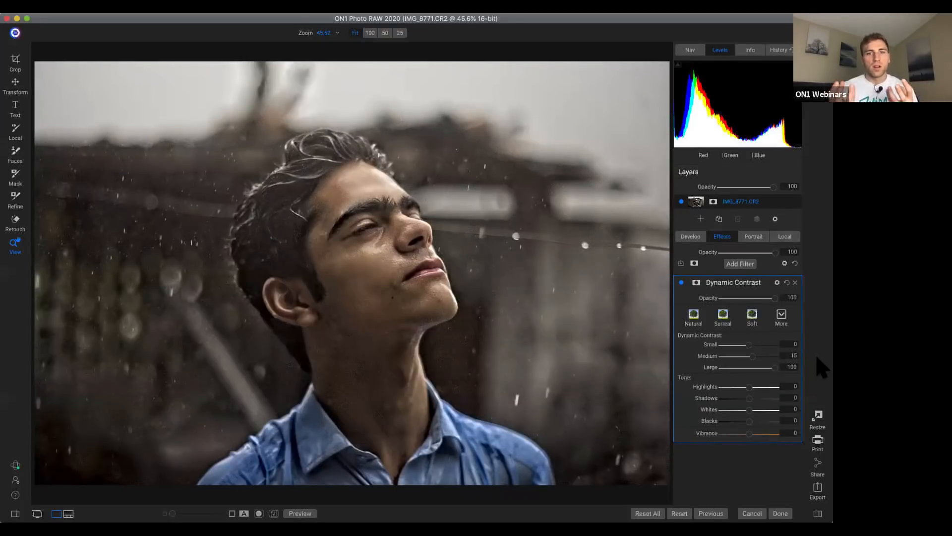
click(787, 283)
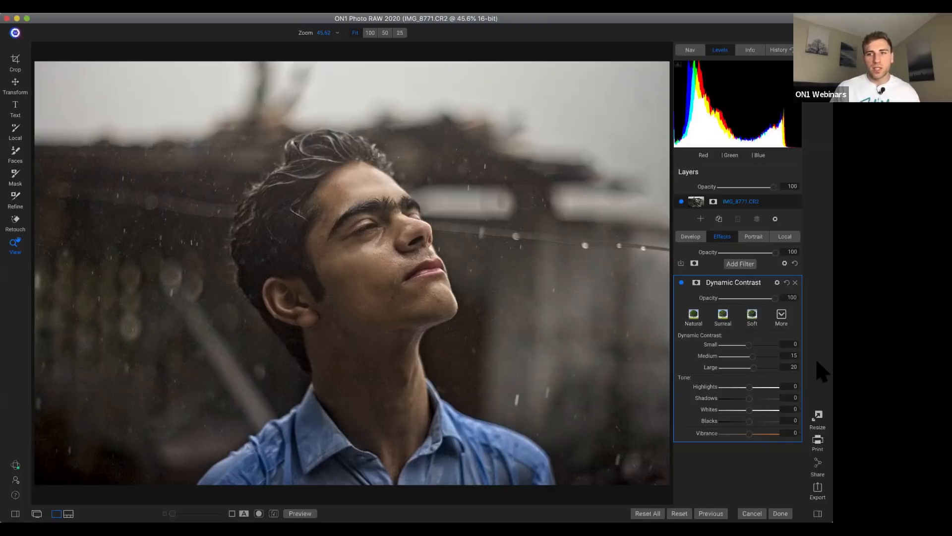
Try the Surreal style of the Dynamic Contrast filter and apply the Soft style instead.
click(781, 315)
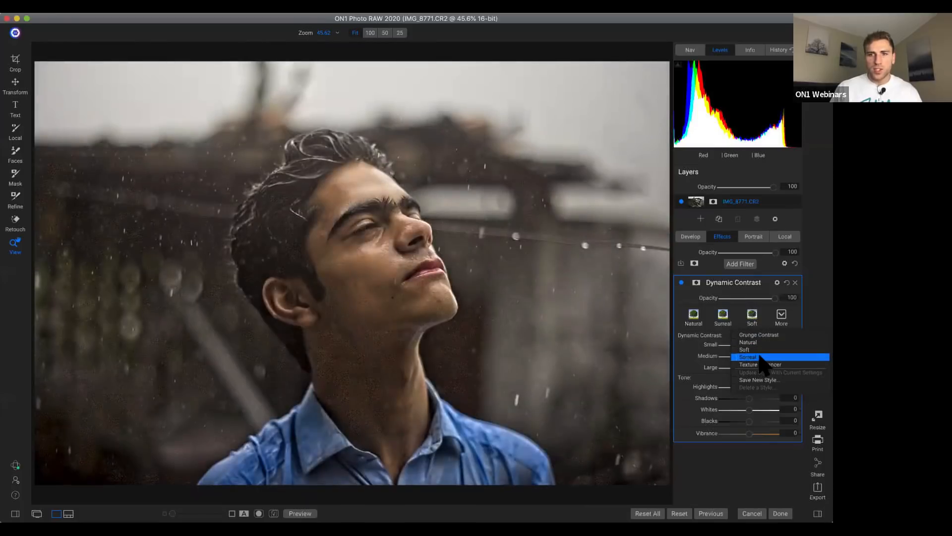
click(757, 356)
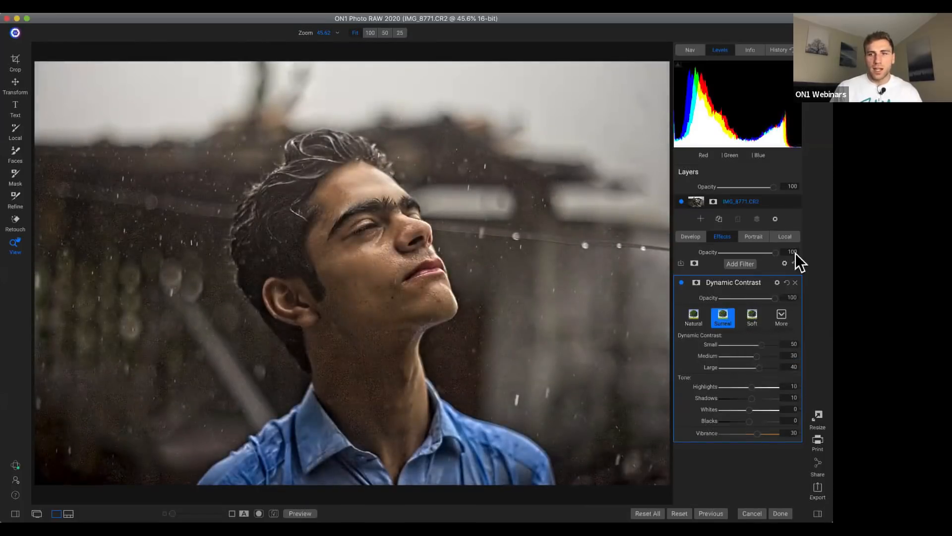
click(781, 316)
click(748, 317)
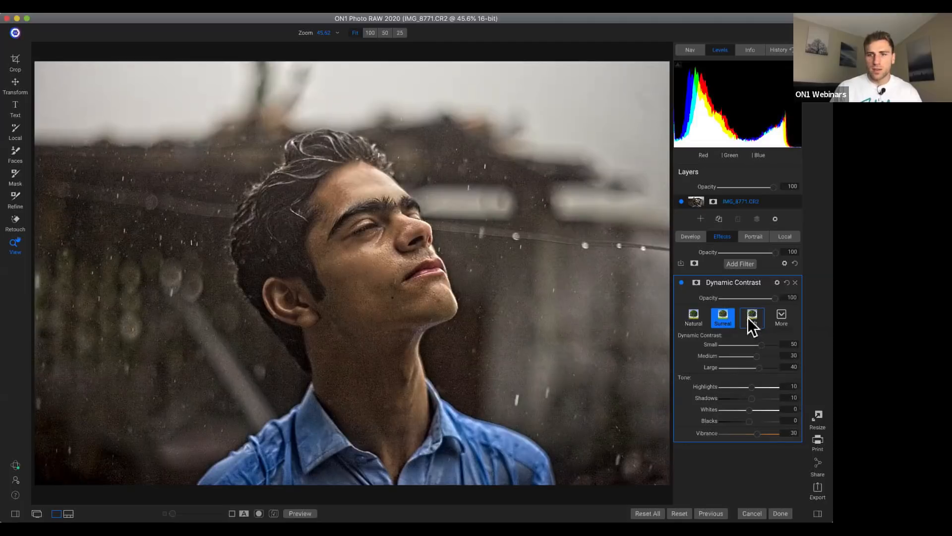
click(748, 317)
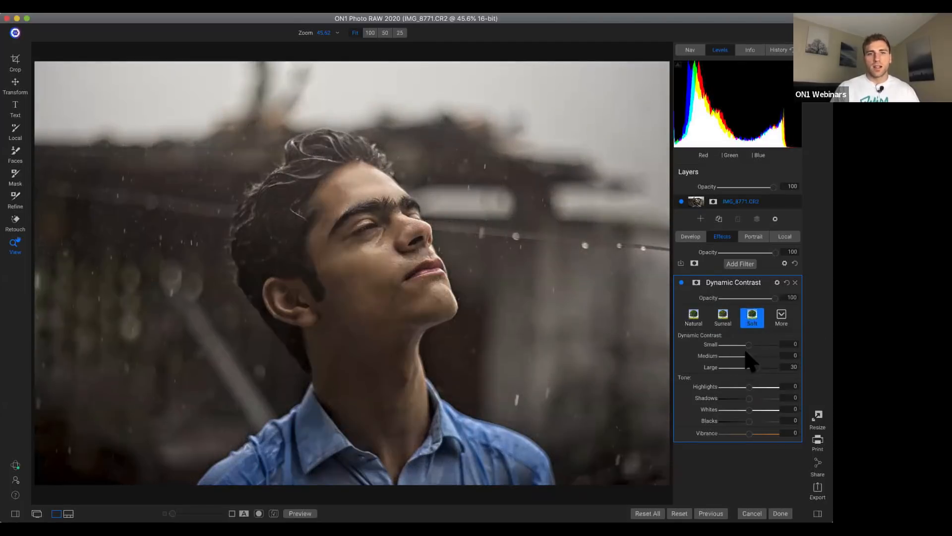
Raise the Dynamic Contrast filter's Medium contrast to 30, comparing the portrait with the filter off and on.
click(682, 282)
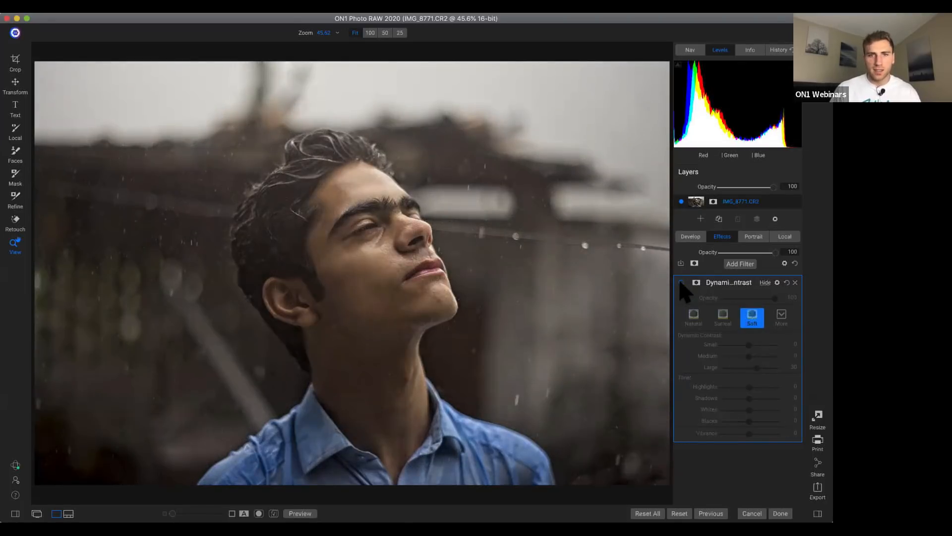
click(681, 282)
click(682, 282)
click(682, 283)
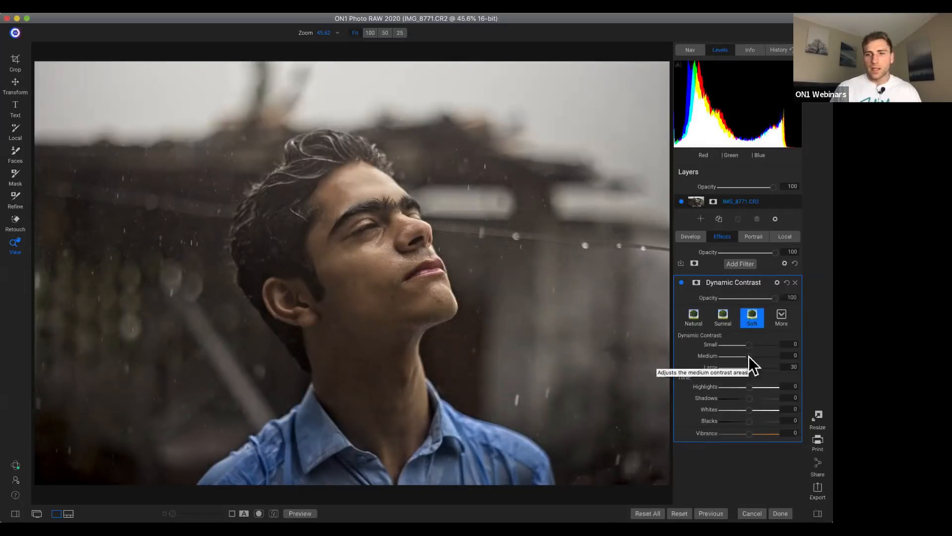
drag(748, 356, 752, 355)
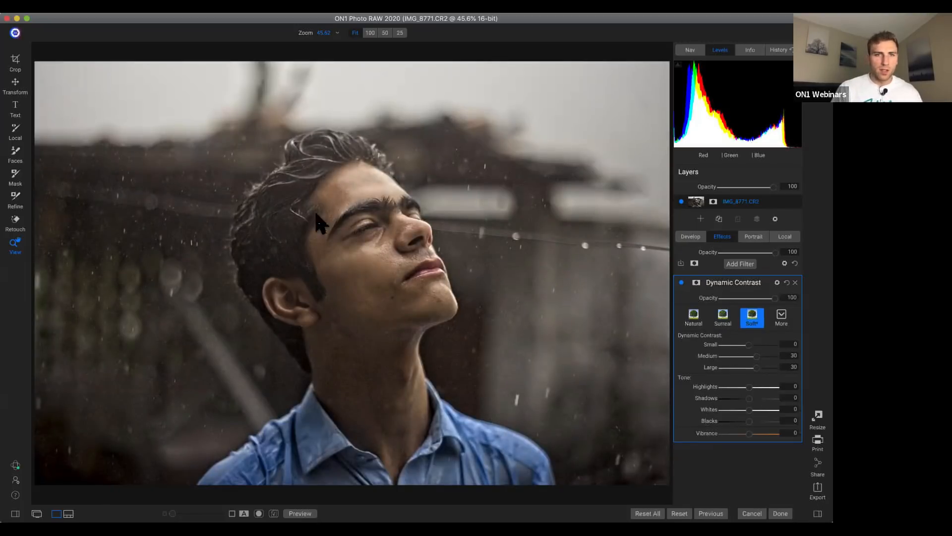
click(682, 283)
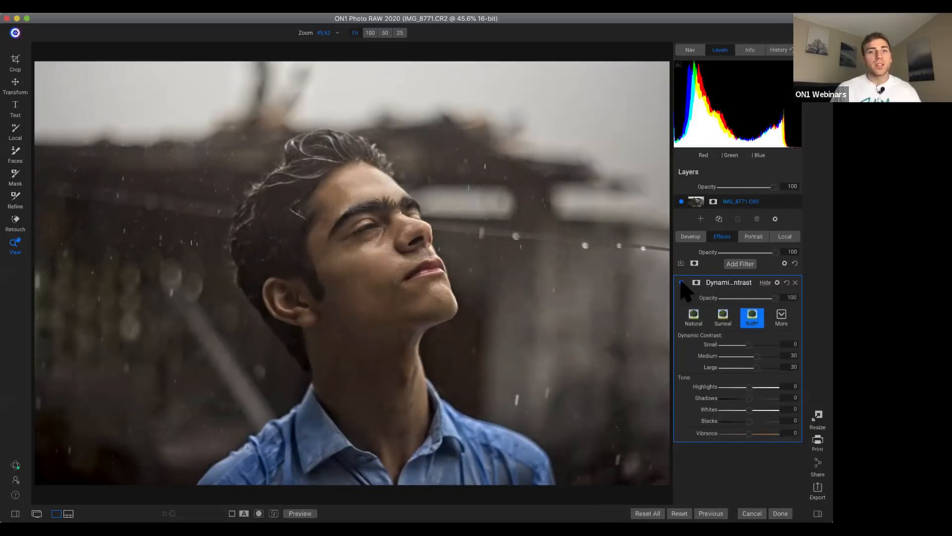
click(681, 282)
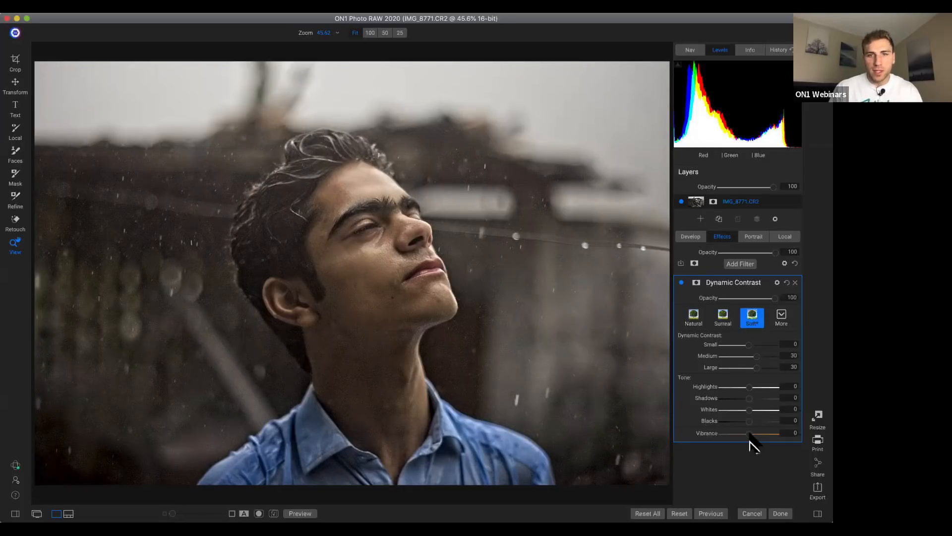
Set the Dynamic Contrast filter's Vibrance to 30 and Whites to 32, and compare the portrait without and with it.
drag(750, 439, 756, 437)
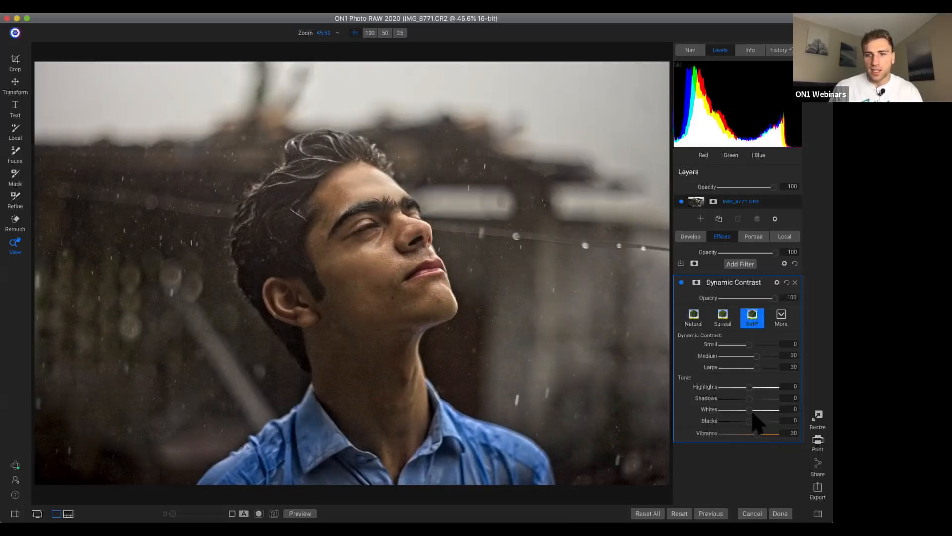
mouse_move(749, 417)
mouse_down()
mouse_move(765, 418)
mouse_move(763, 410)
mouse_up()
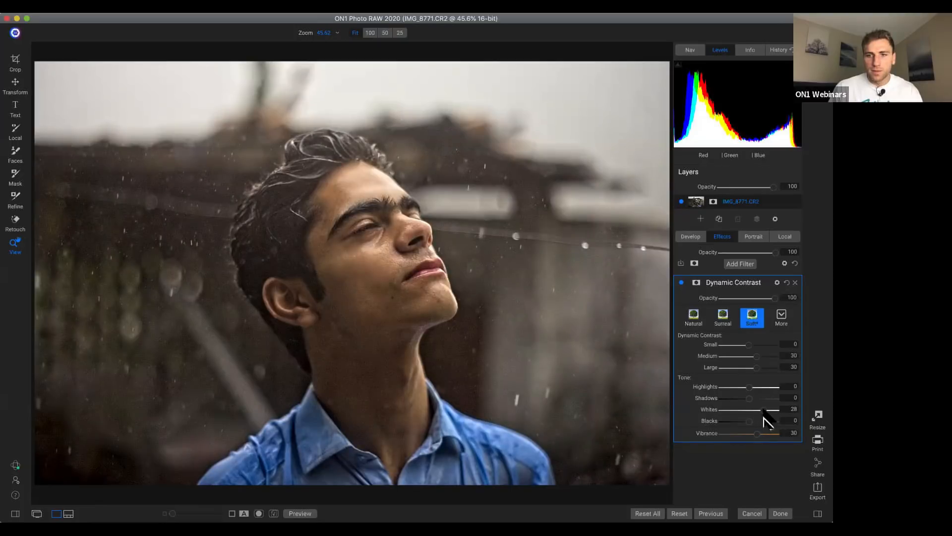
drag(764, 409, 765, 410)
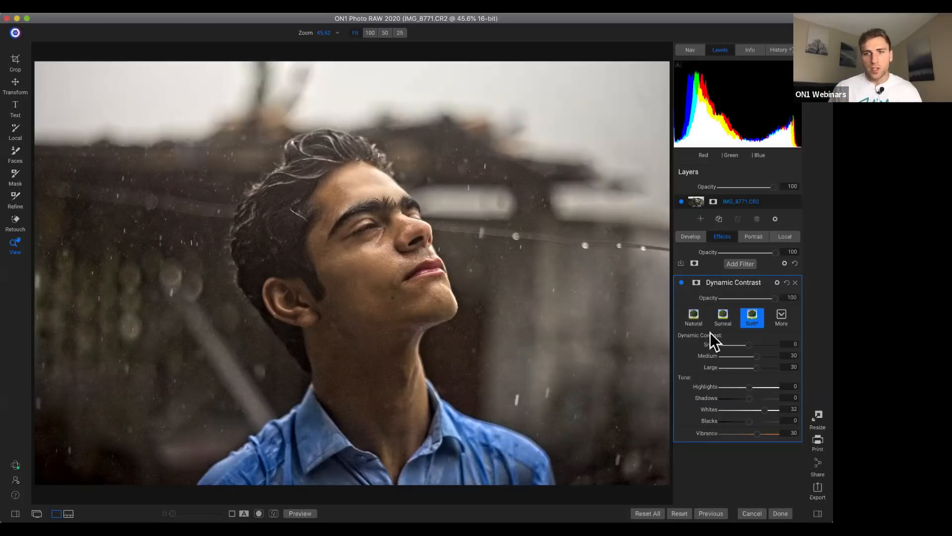
click(681, 283)
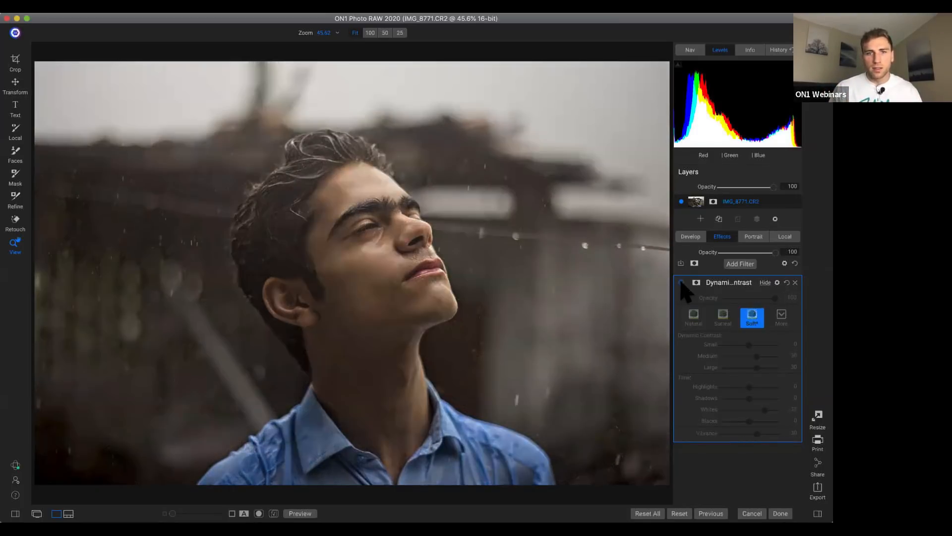
click(681, 282)
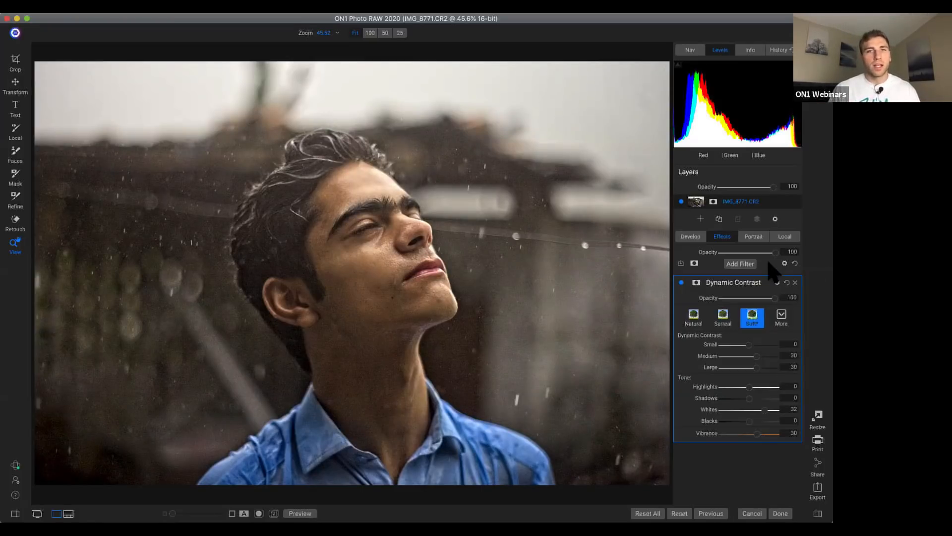
Add a LUTs filter above the Dynamic Contrast filter.
click(745, 266)
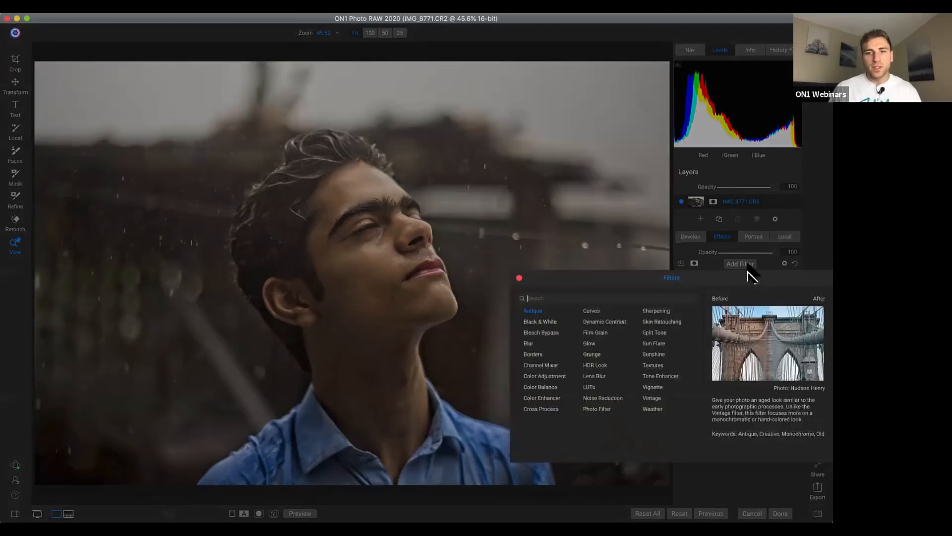
click(588, 388)
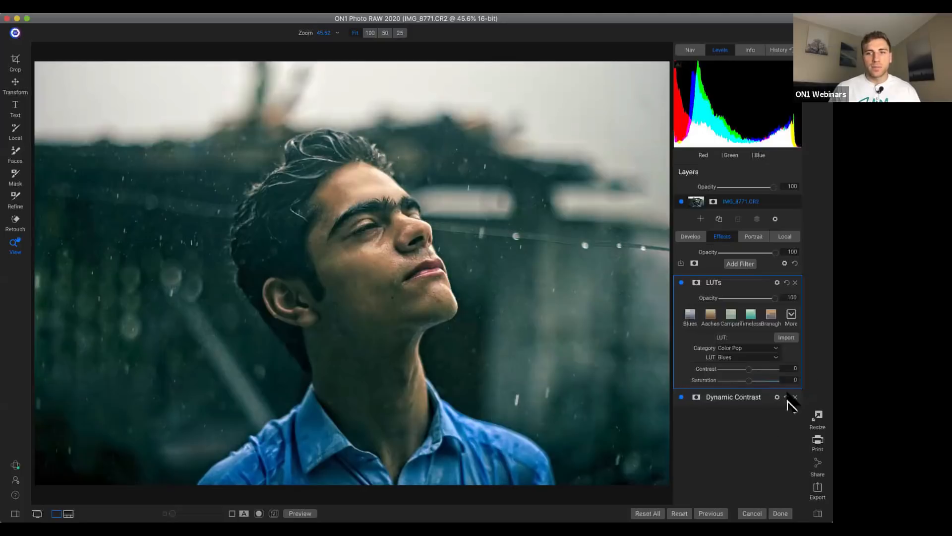
Apply the Comfort style to the LUTs filter and compare the portrait with the filter off and on.
click(792, 316)
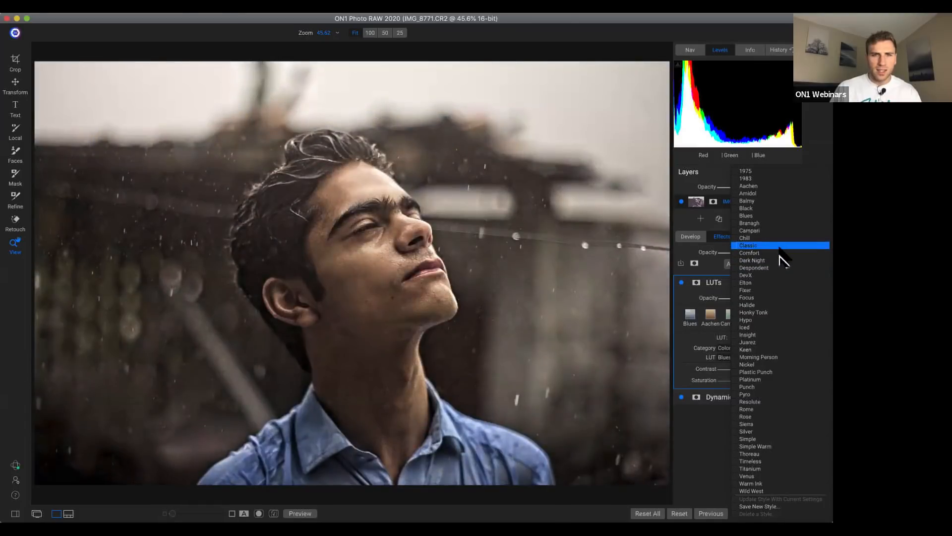
click(769, 254)
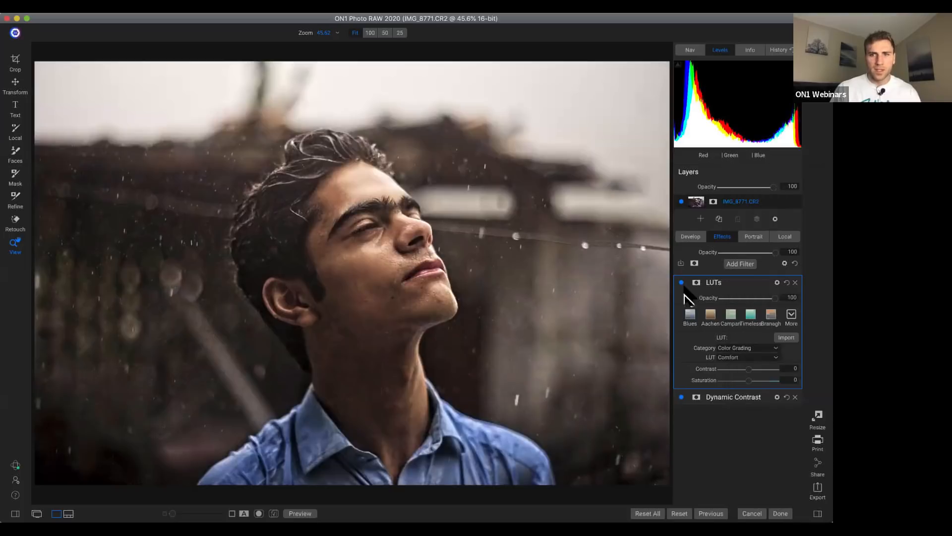
click(681, 282)
click(681, 283)
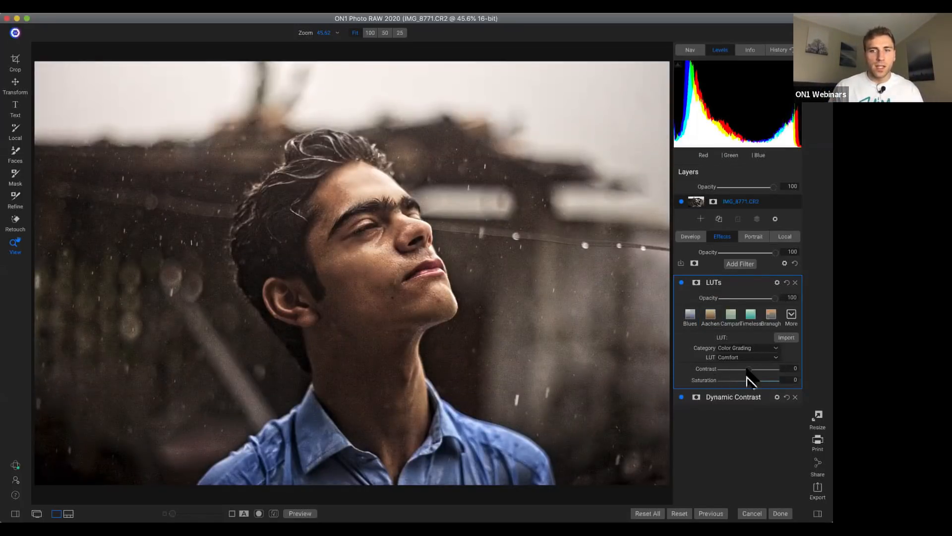
Try a lower Contrast and a Saturation of 10 on the LUTs filter, resetting each to its default.
drag(749, 371, 718, 373)
double_click(708, 371)
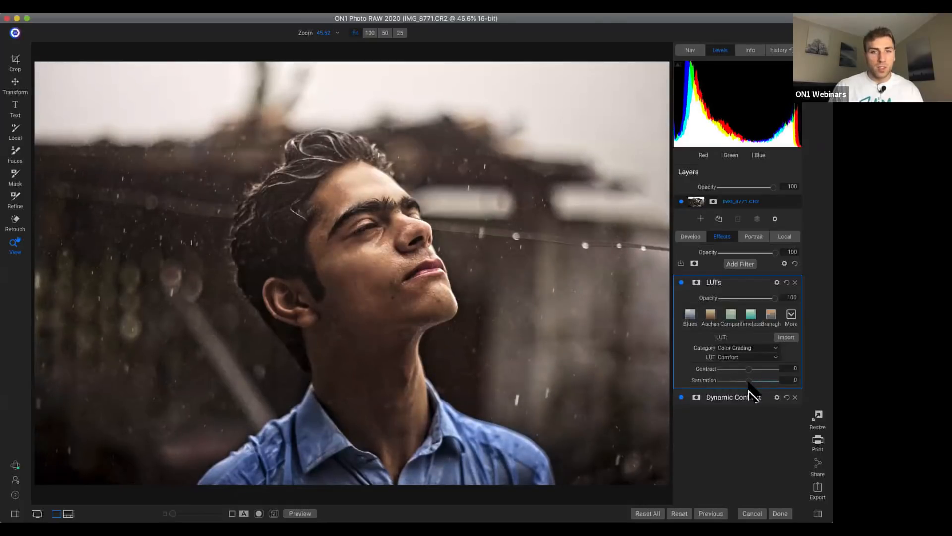
mouse_move(748, 380)
mouse_down()
mouse_move(779, 390)
mouse_move(754, 391)
mouse_up()
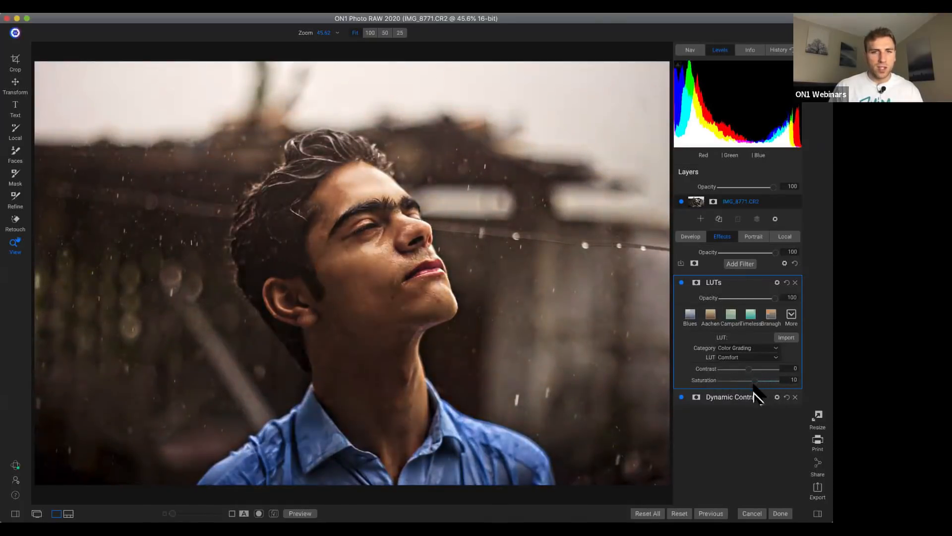
double_click(704, 380)
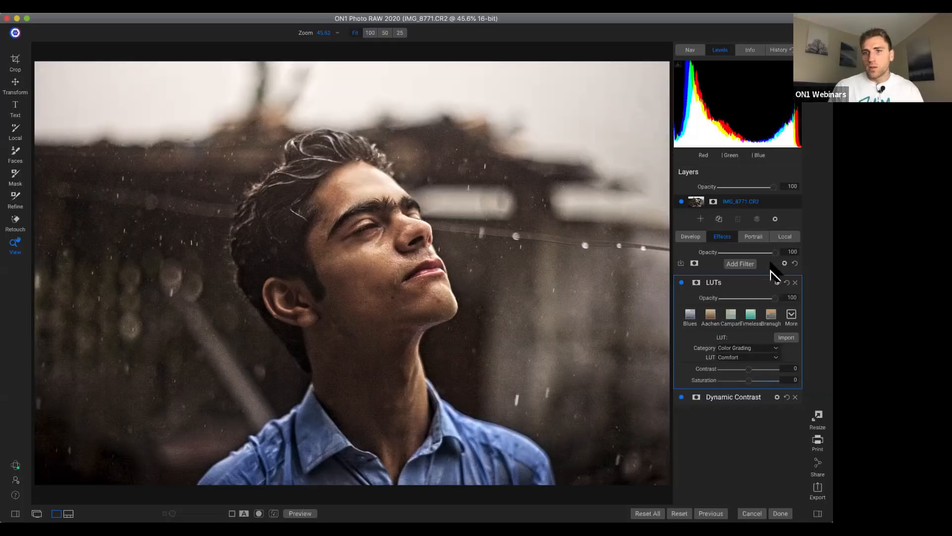
Add a Color Enhancer filter above the LUTs filter and keep its white balance at As Shot.
click(743, 264)
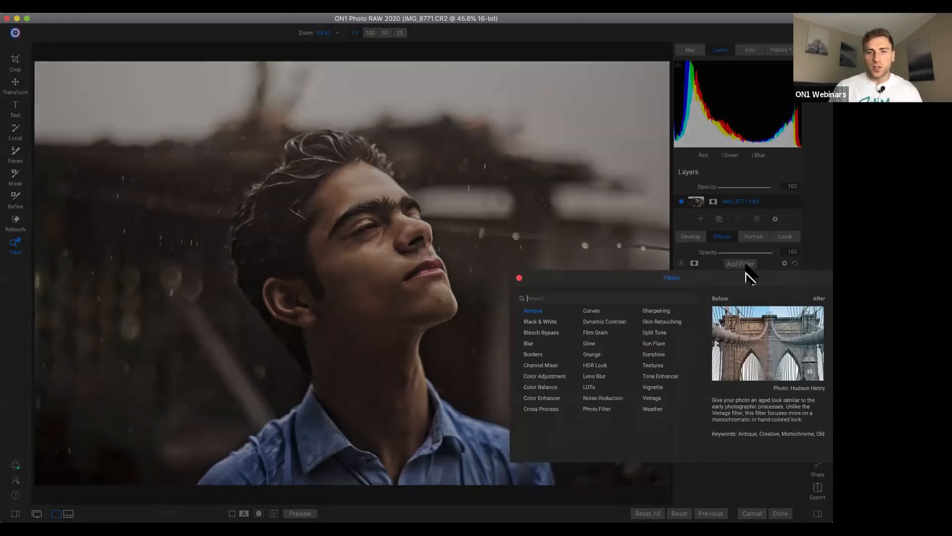
click(543, 397)
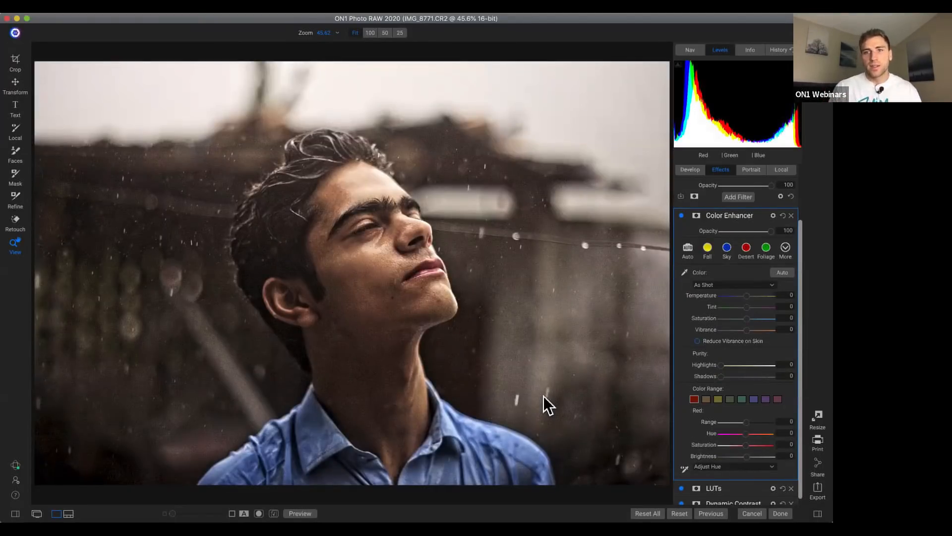
scroll(757, 379, up, 3)
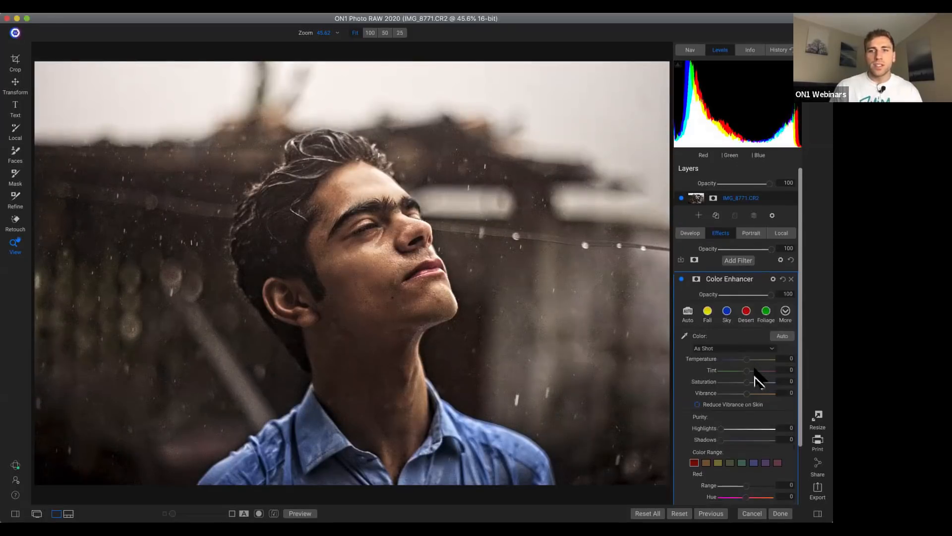
scroll(754, 380, down, 3)
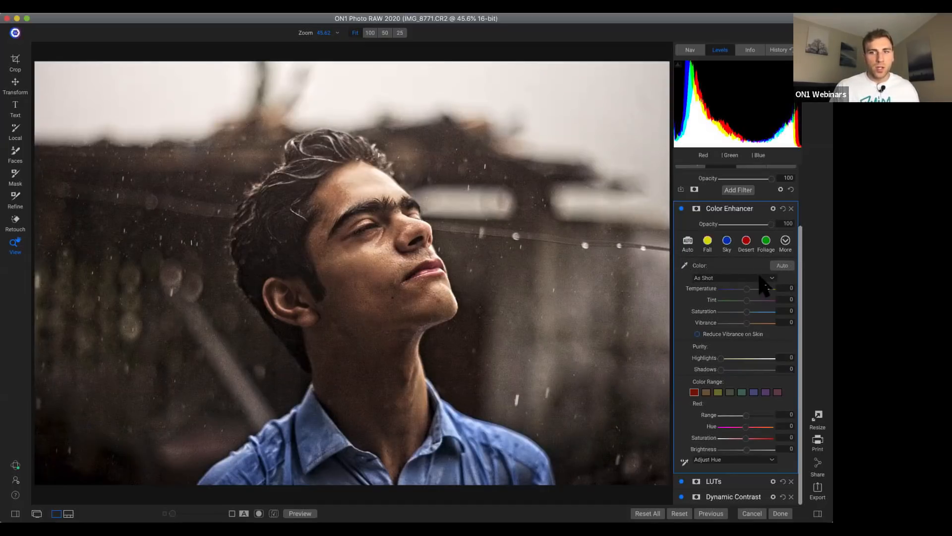
click(741, 277)
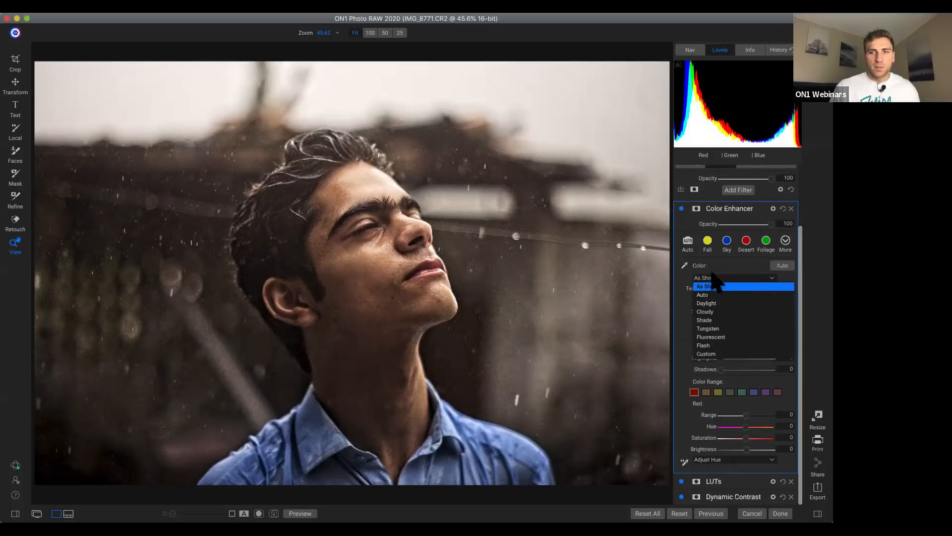
click(737, 286)
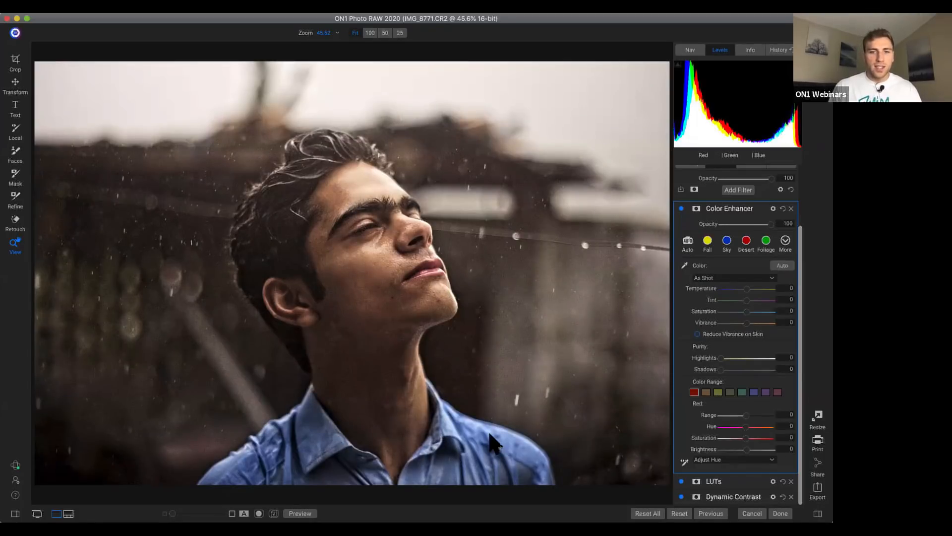
Try the blue range's Saturation and Brightness at 100 in the Color Enhancer, and lower them to -55 and -100.
click(753, 391)
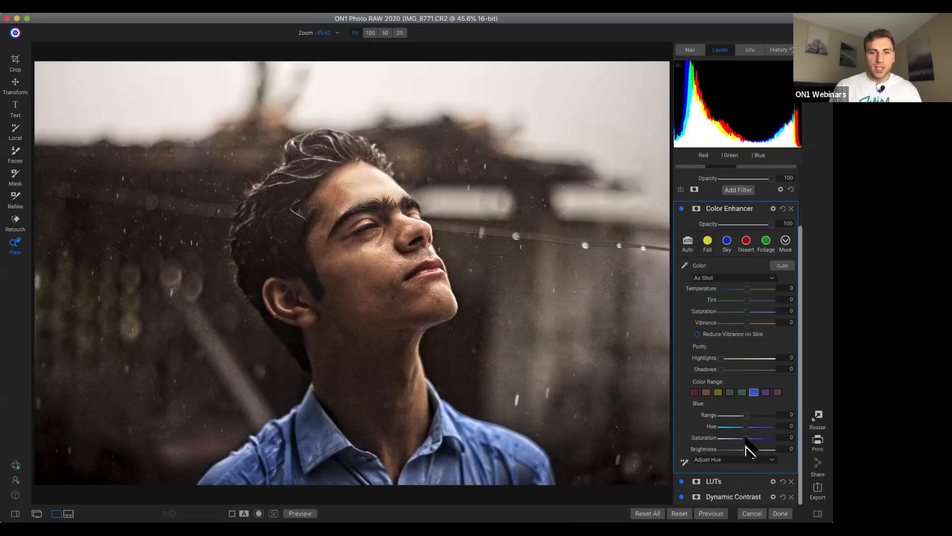
drag(746, 438, 782, 457)
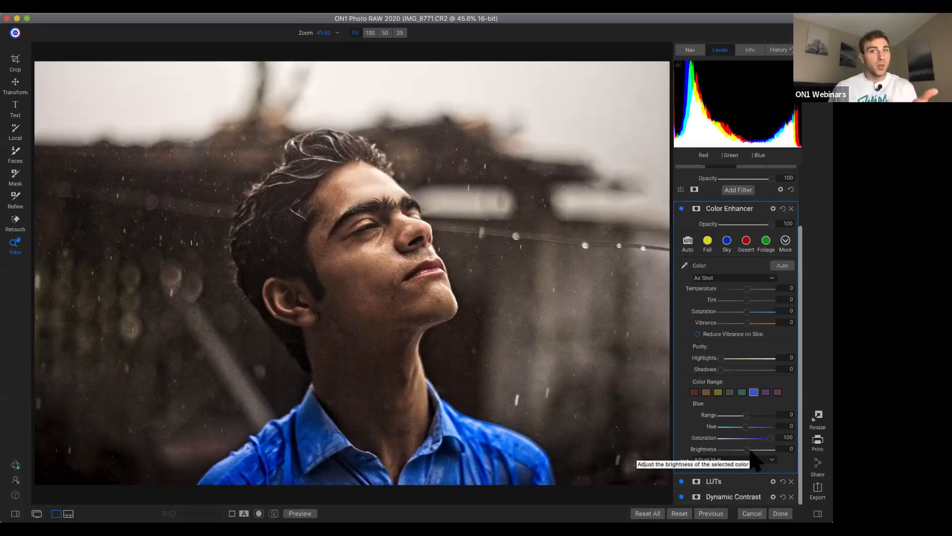
drag(769, 438, 803, 465)
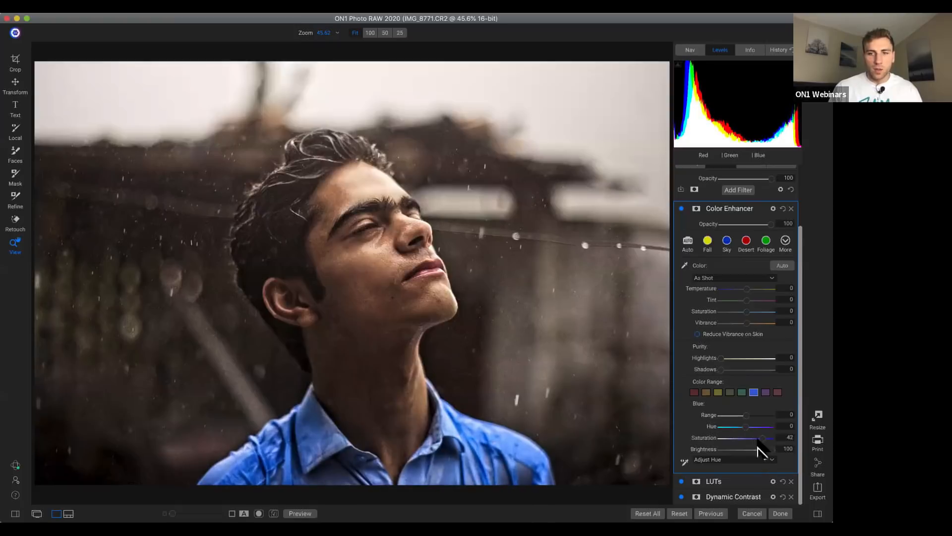
drag(763, 438, 684, 469)
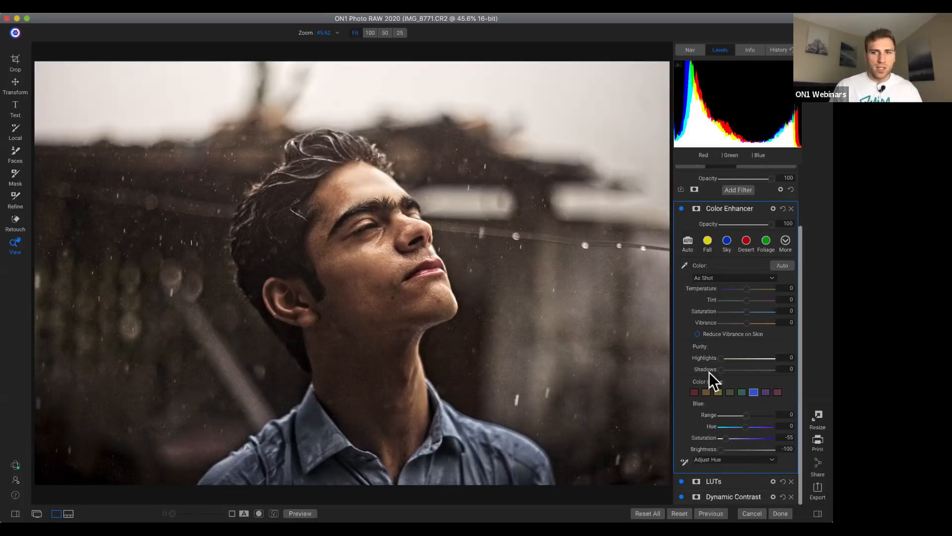
Try the orange range's Saturation at 100, desaturate it instead, and set the blue range's Saturation to -22 and Brightness to -44.
click(705, 392)
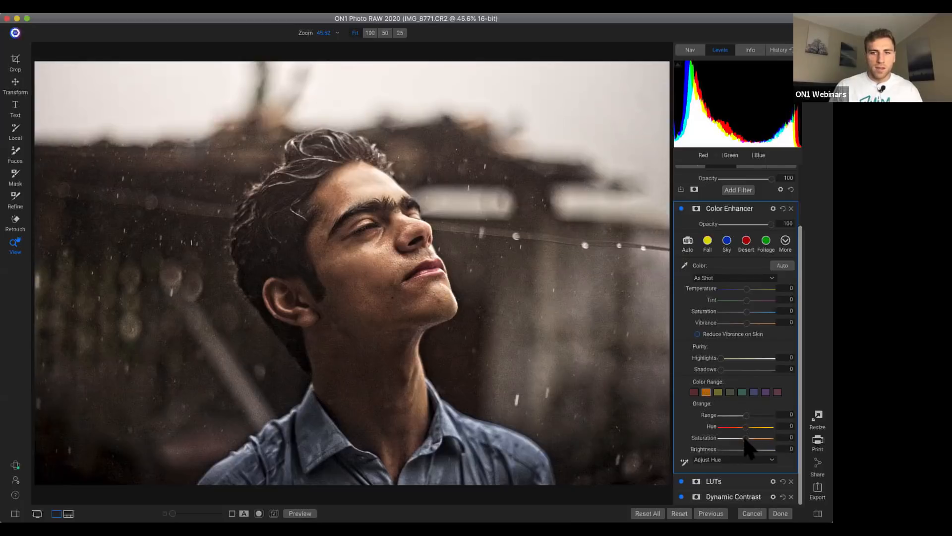
drag(746, 439, 784, 439)
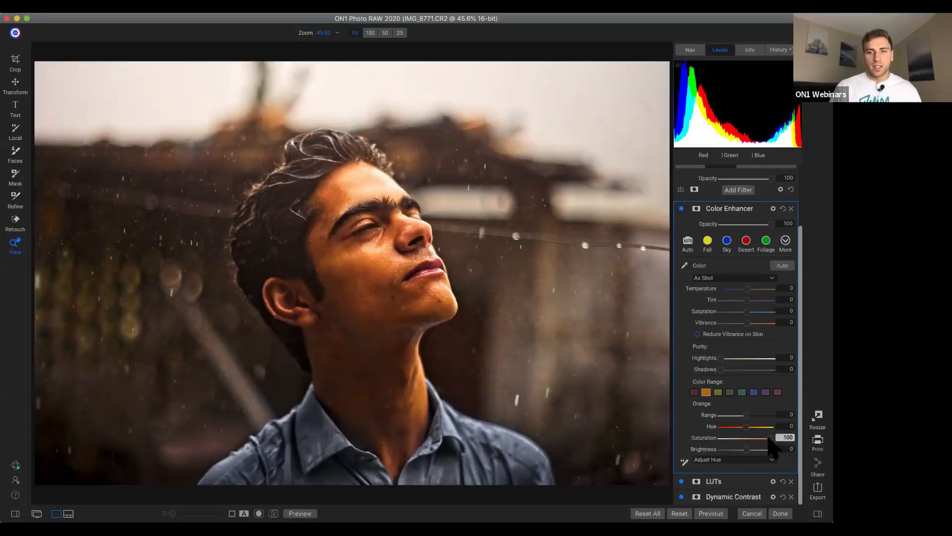
drag(769, 438, 735, 439)
mouse_move(730, 439)
mouse_down()
mouse_move(719, 440)
mouse_move(734, 437)
mouse_move(728, 449)
mouse_up()
click(753, 391)
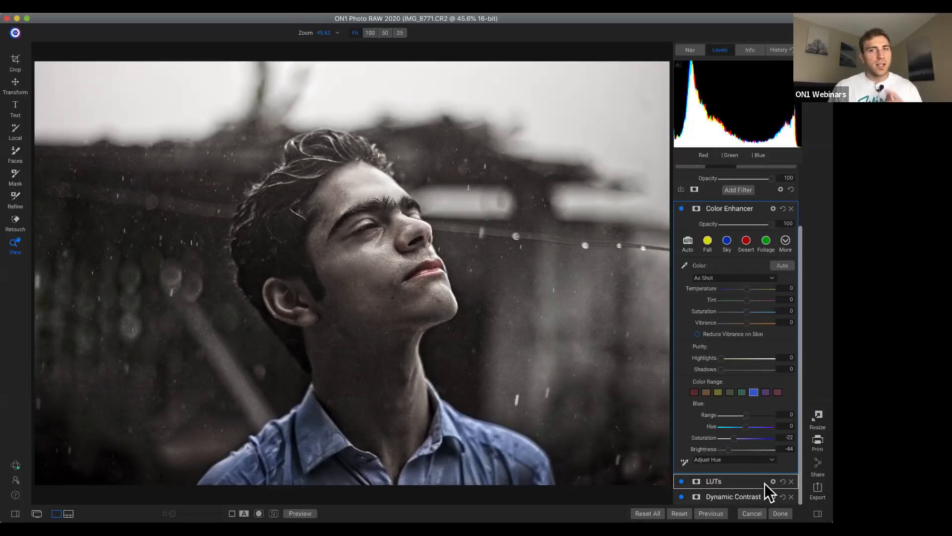
Add a Vignette filter above the Color Enhancer and apply its Big Softy style.
scroll(773, 384, up, 3)
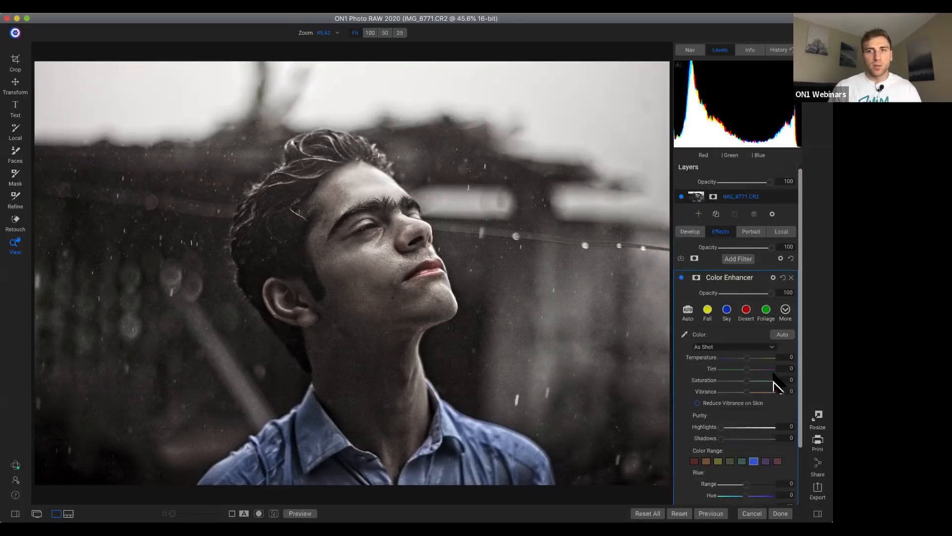
scroll(778, 385, up, 1)
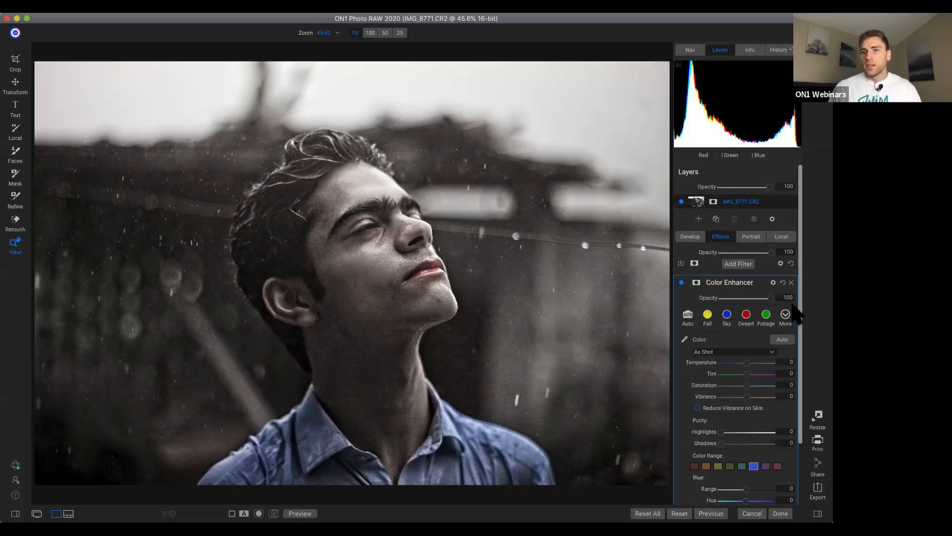
click(738, 264)
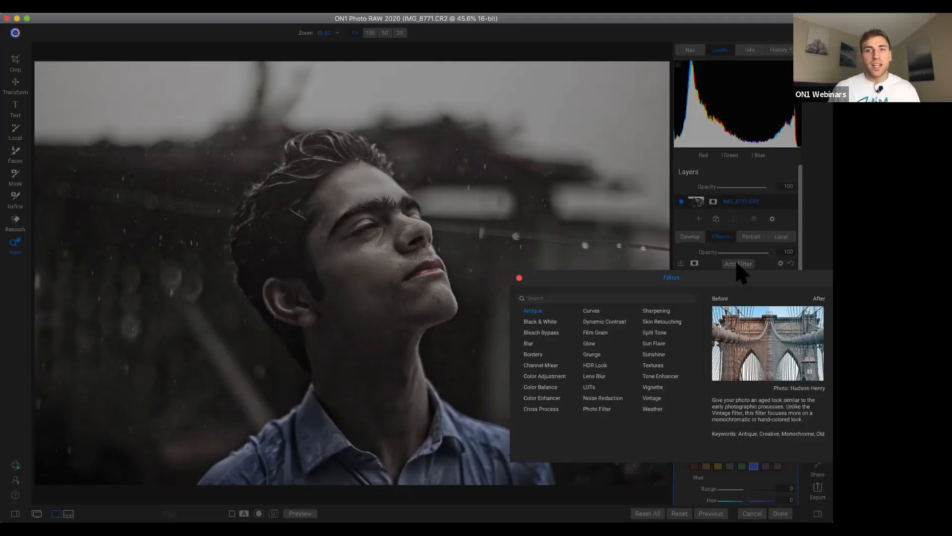
click(659, 389)
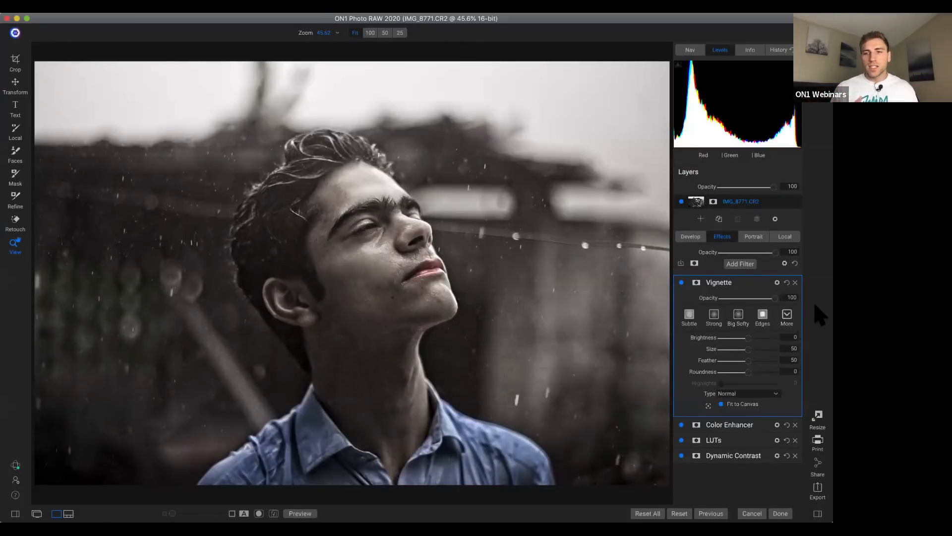
click(738, 317)
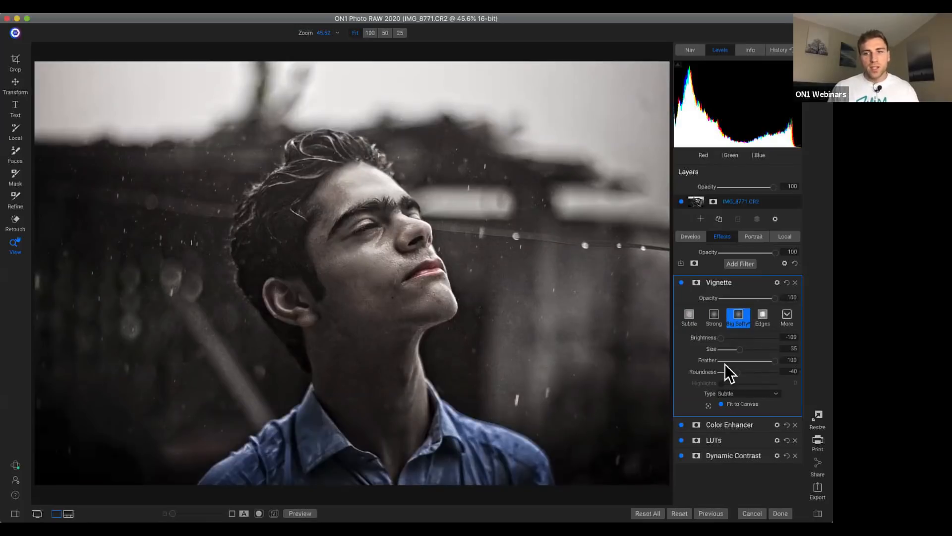
Try a bright vignette, restore its Brightness to -100, try Size 0, and delete the Vignette filter.
drag(721, 337, 773, 339)
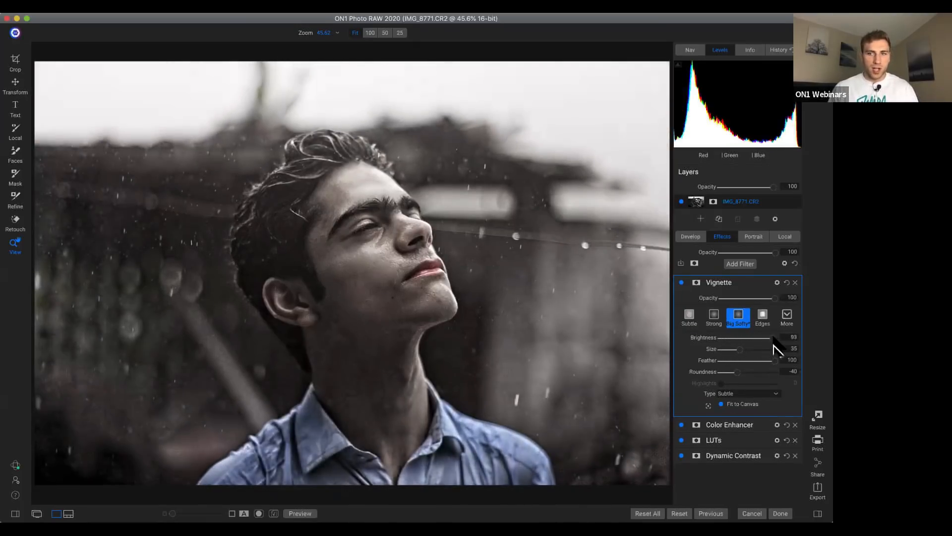
double_click(700, 338)
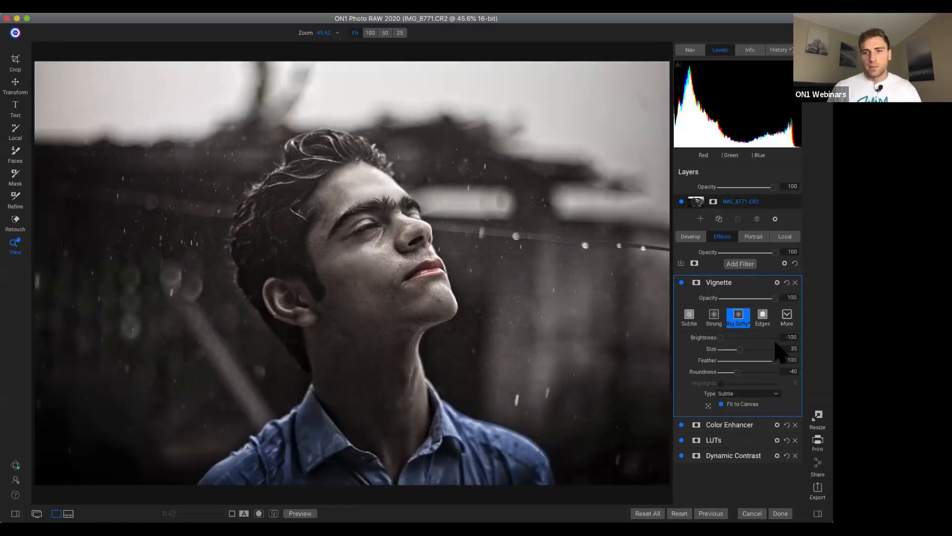
drag(740, 350, 718, 350)
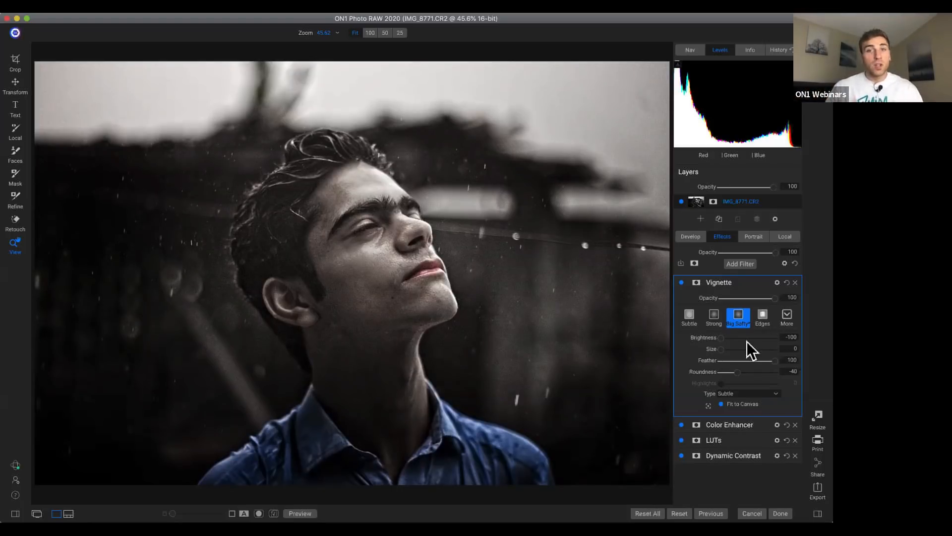
click(795, 282)
Add a new Vignette filter to the top of the filter stack and apply the Big Softy style.
click(740, 264)
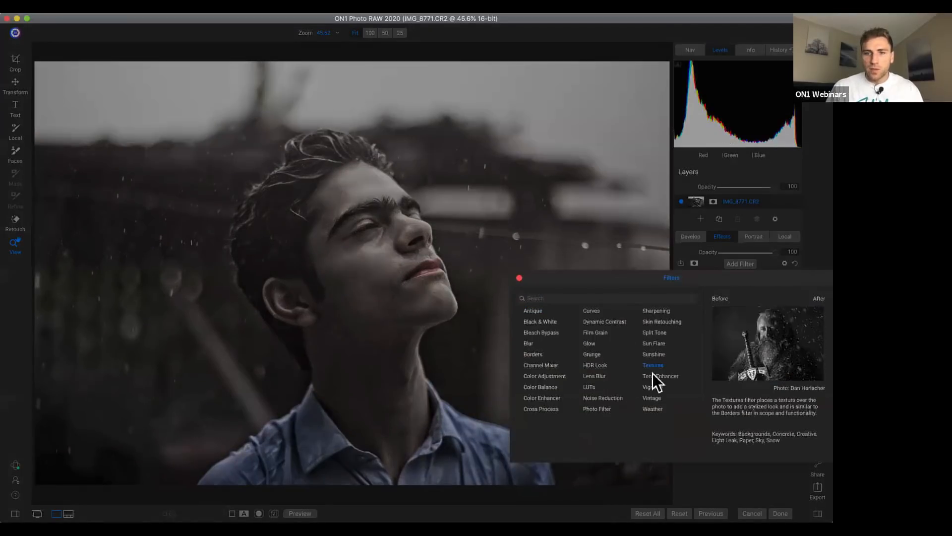
click(655, 388)
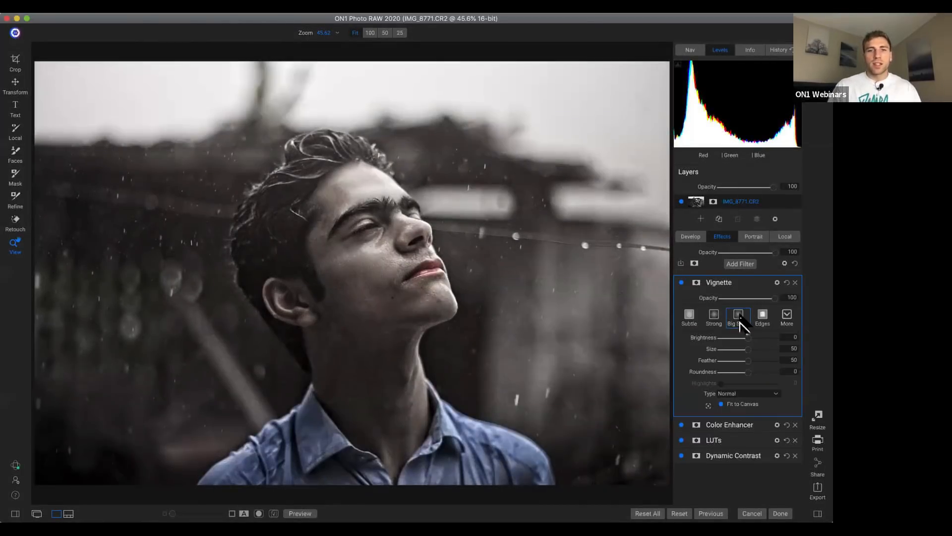
click(738, 316)
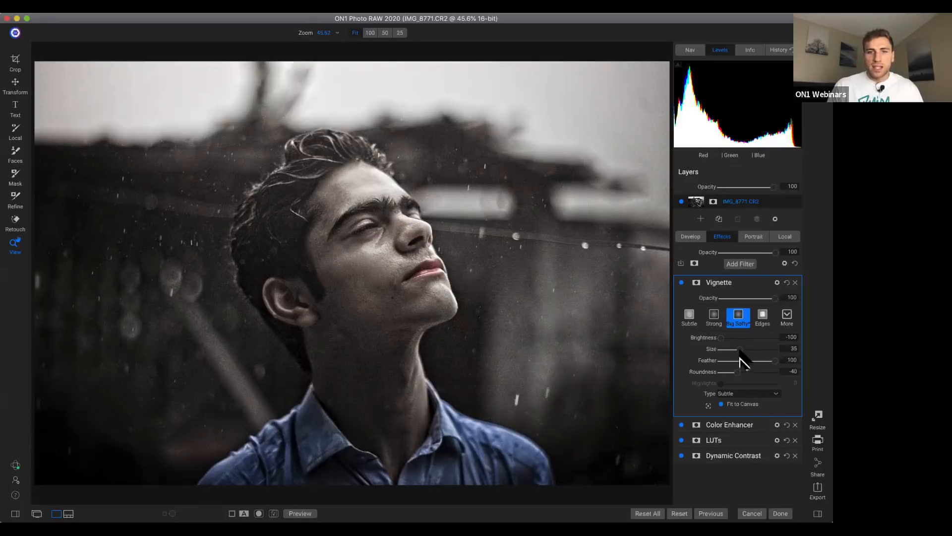
Set the vignette's Size to 7, try Roundness at -100 and set it to -4, and compare the portrait without and with the vignette.
drag(736, 349, 724, 351)
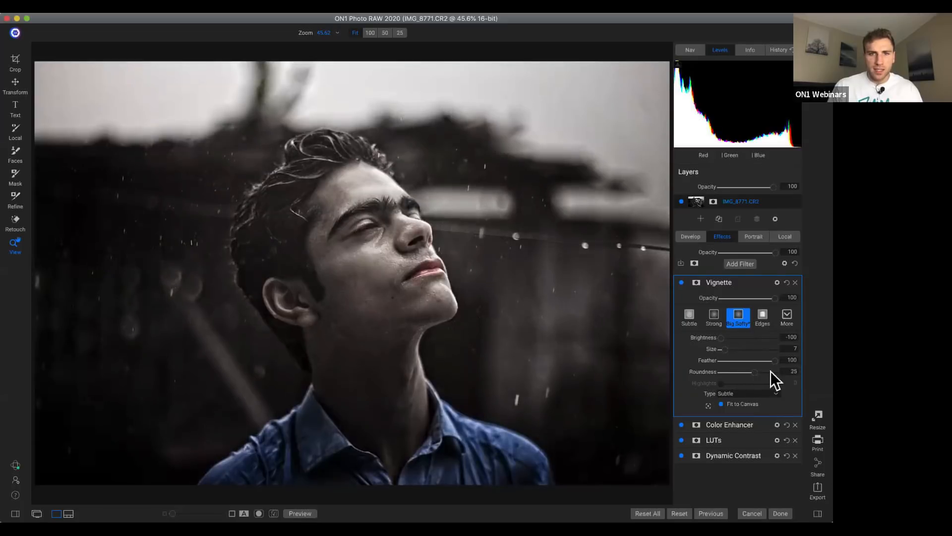
drag(737, 372, 719, 373)
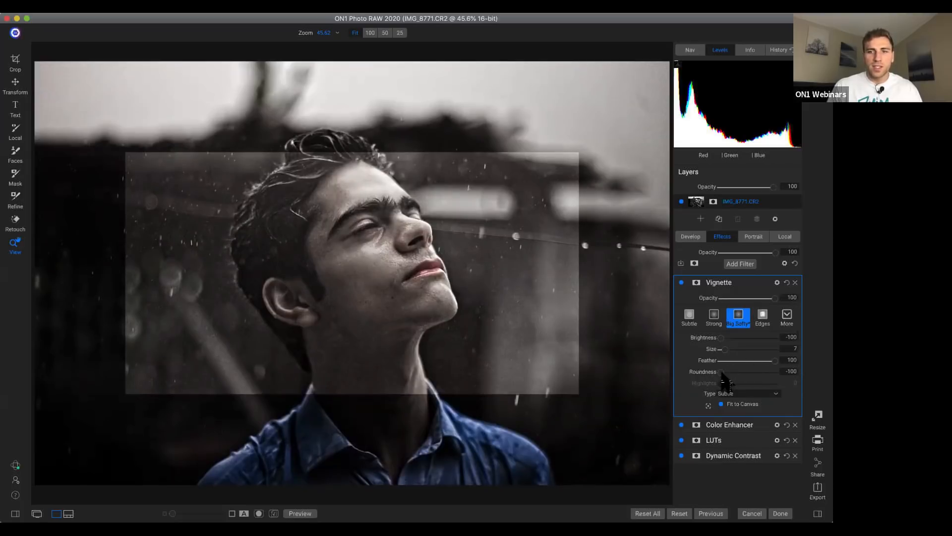
drag(721, 374, 747, 373)
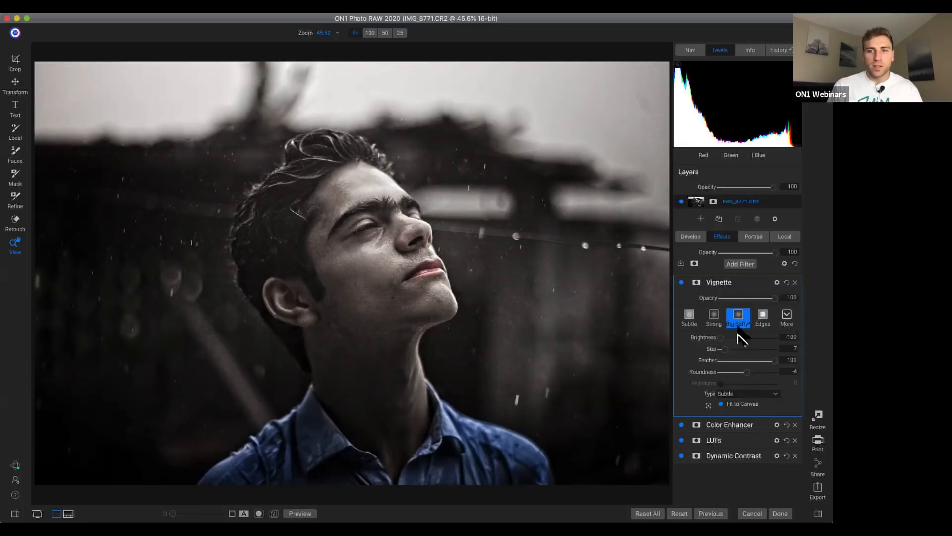
click(682, 282)
click(681, 282)
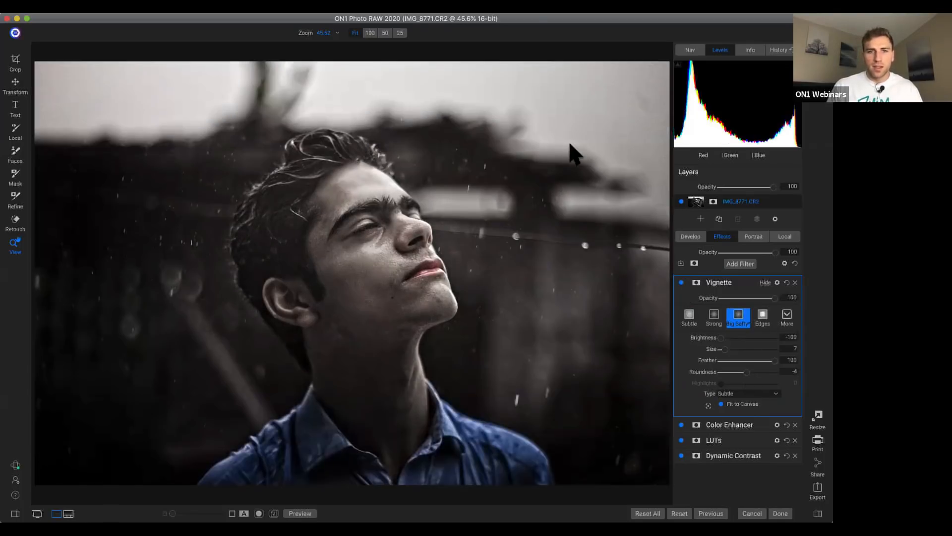
Reset the Vignette filter, apply its White Vignette style, and set the Size to 75 and the filter's Opacity to 69.
click(786, 282)
click(787, 315)
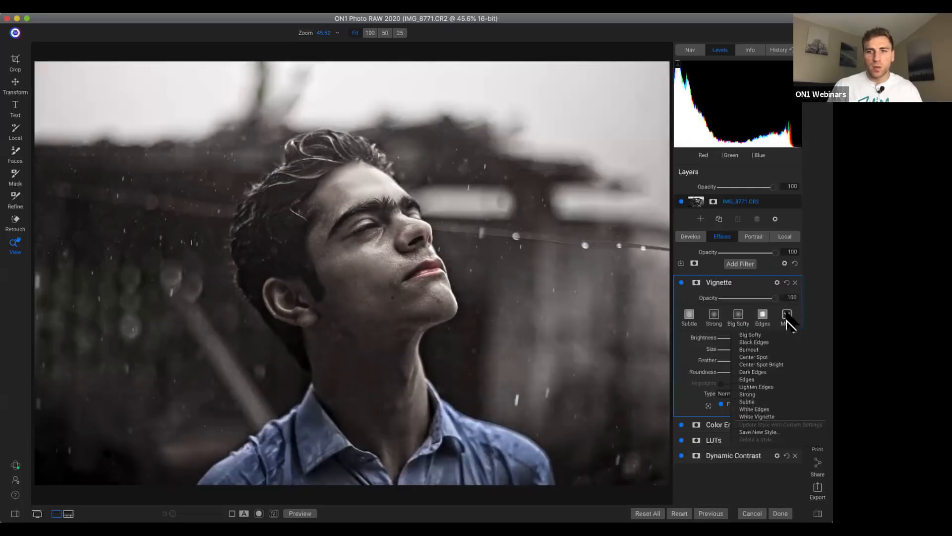
click(764, 417)
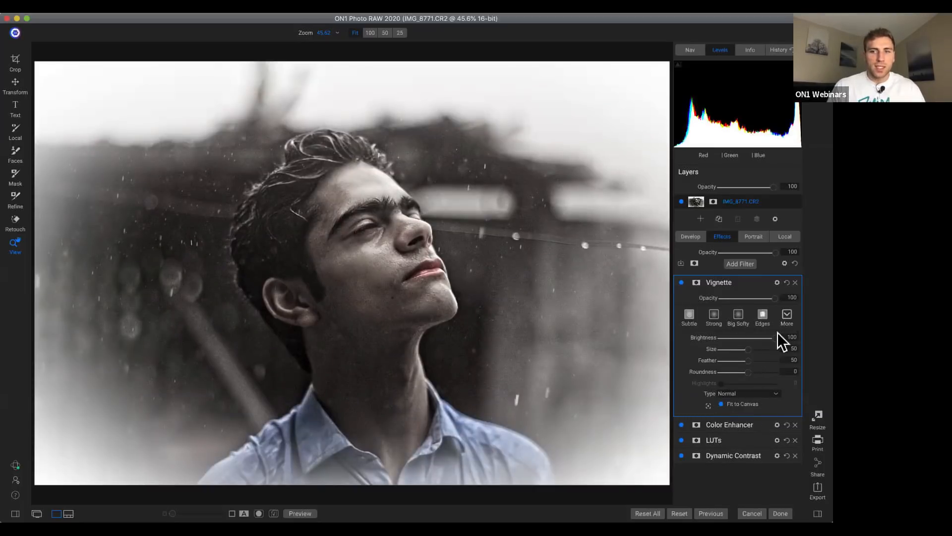
mouse_move(746, 348)
mouse_down()
mouse_move(734, 349)
mouse_move(761, 353)
mouse_up()
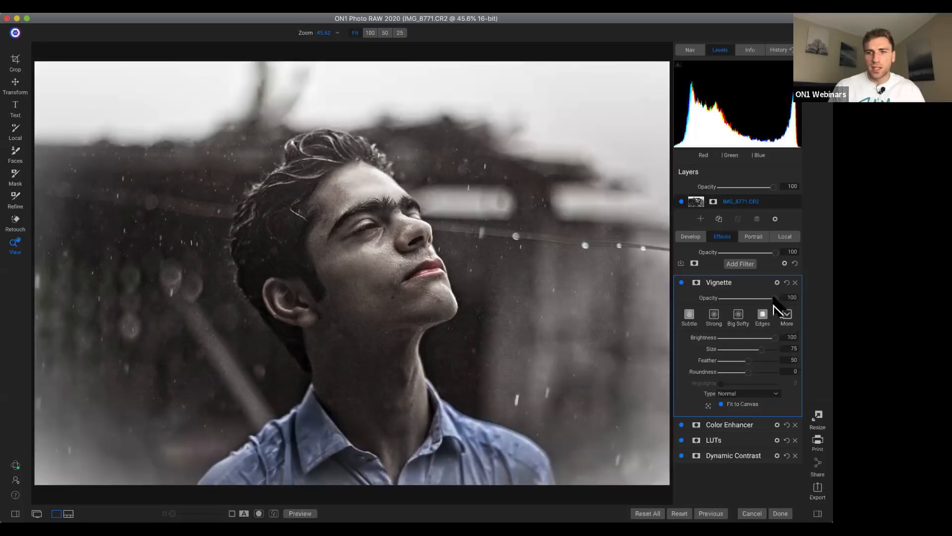
mouse_move(775, 298)
mouse_down()
mouse_move(732, 298)
mouse_move(758, 300)
mouse_up()
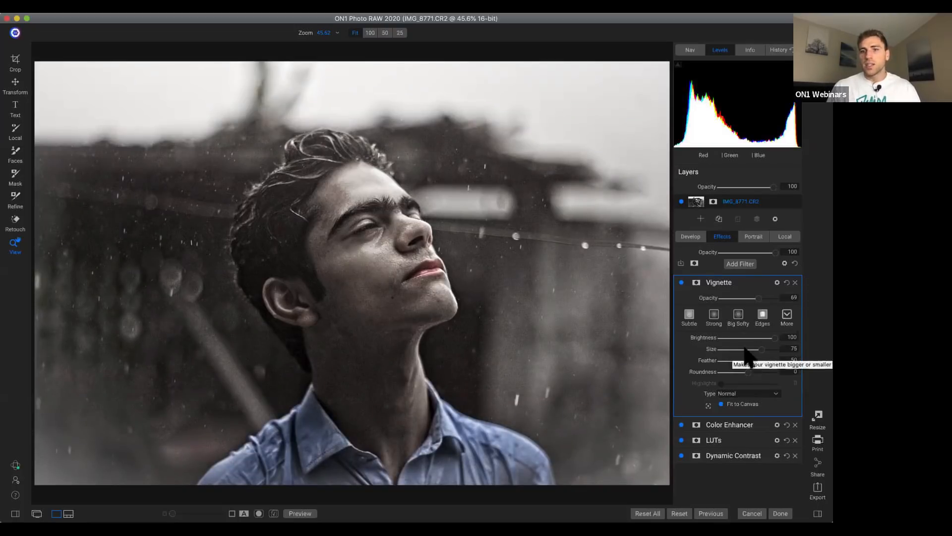
Add a Curves filter above the Vignette and raise the middle of the curve to In 130, Out 163.
click(740, 263)
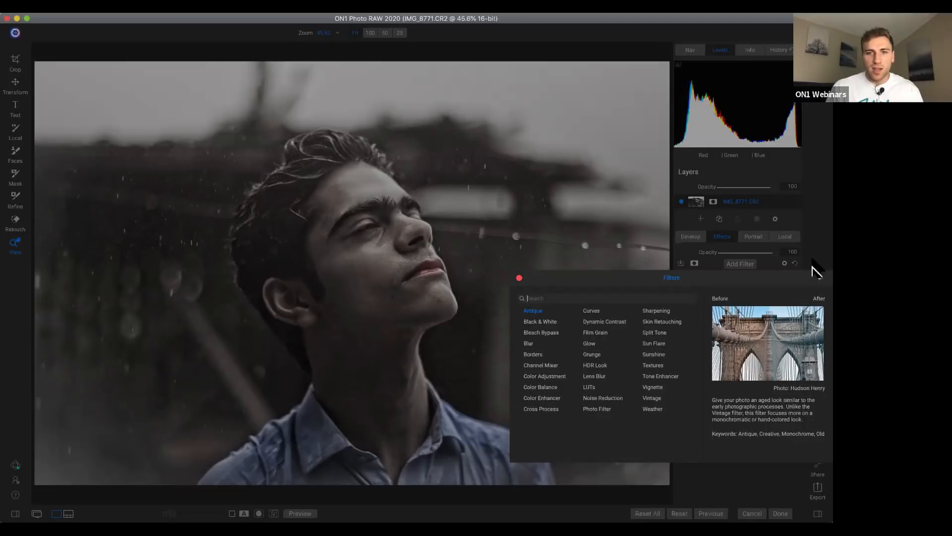
click(590, 309)
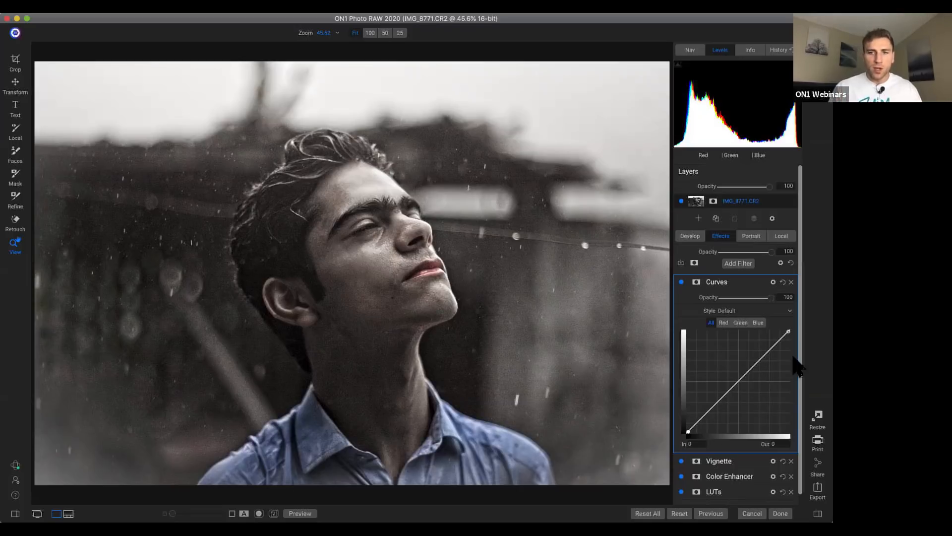
click(737, 381)
drag(738, 377, 740, 367)
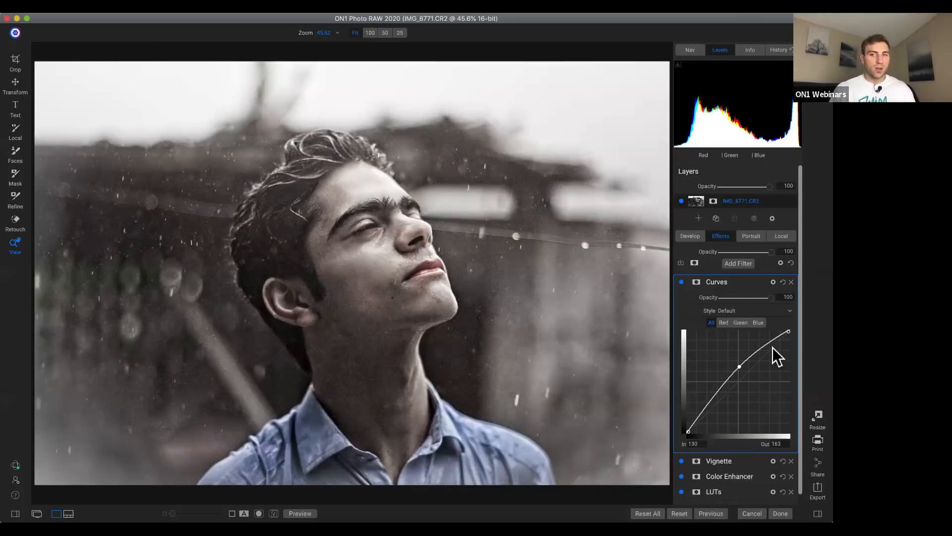
Try adding highlight and shadow points to the curve, with midtones at In 140, Out 163 and In 100, Out 98, and reset the Curves filter.
click(759, 349)
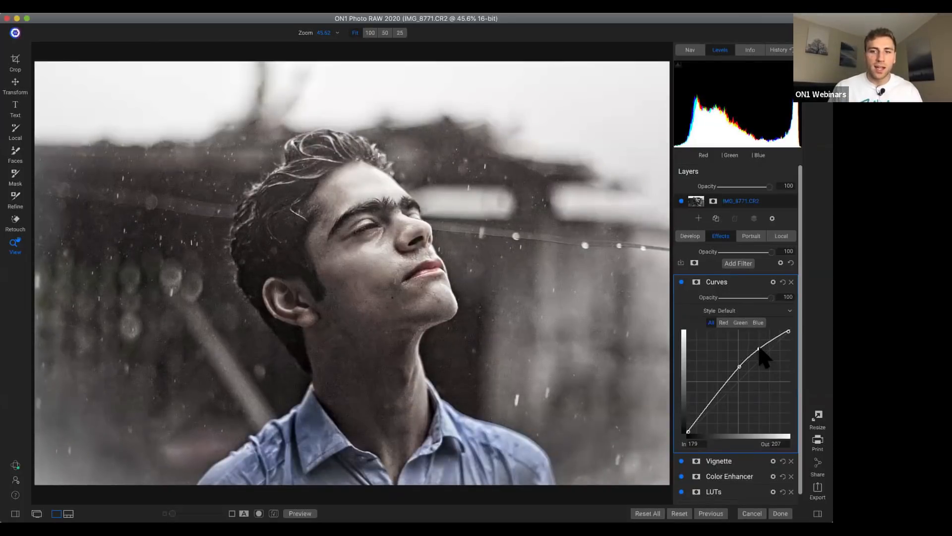
drag(759, 349, 762, 359)
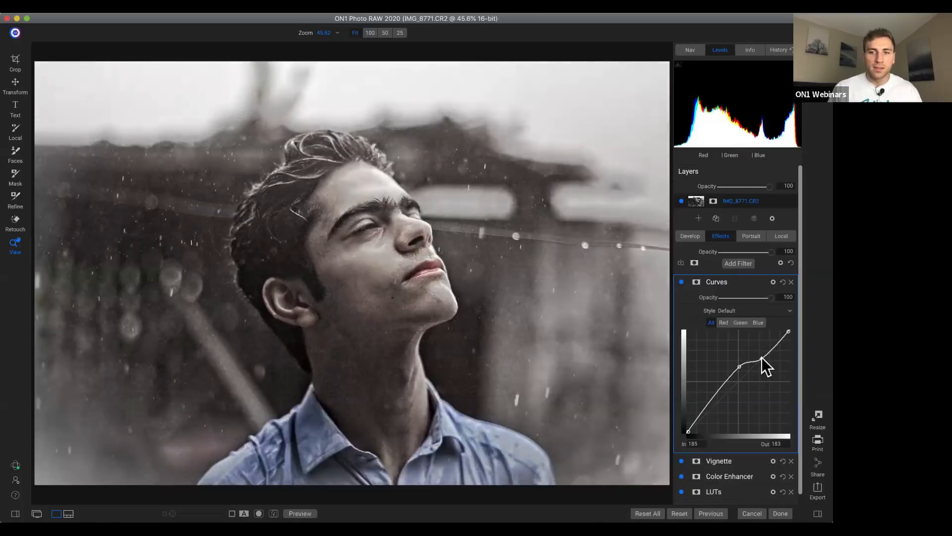
drag(712, 396, 742, 379)
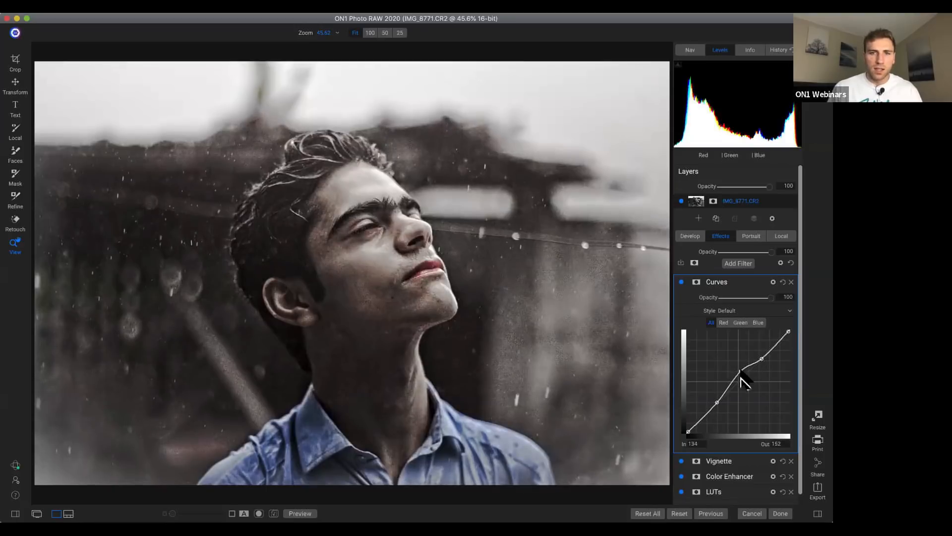
click(772, 347)
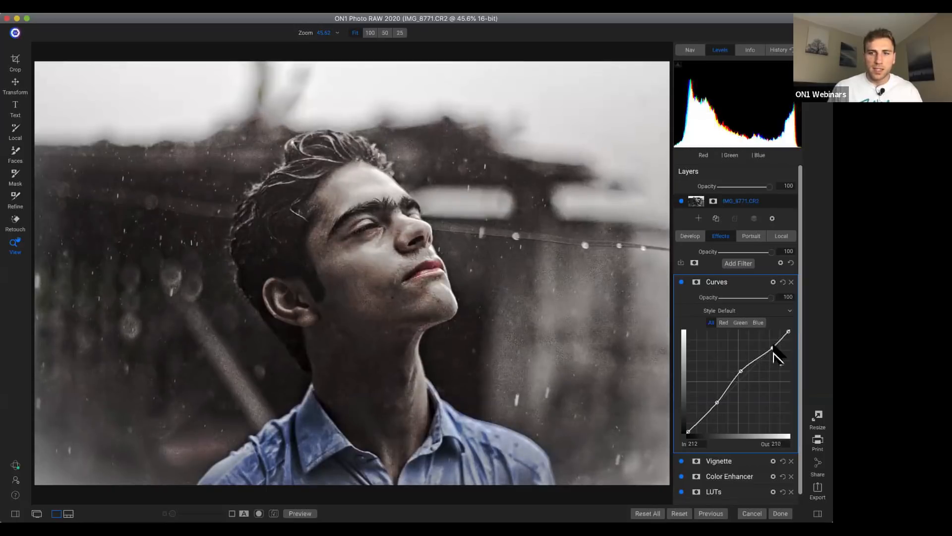
mouse_move(740, 371)
mouse_down()
mouse_move(746, 378)
mouse_move(743, 365)
mouse_up()
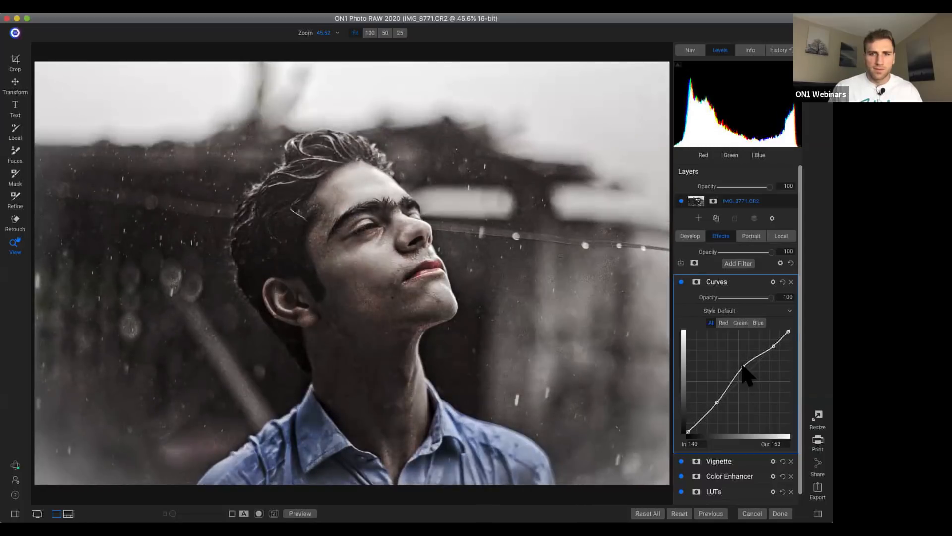
mouse_move(716, 401)
mouse_down()
mouse_move(699, 422)
mouse_move(709, 410)
mouse_up()
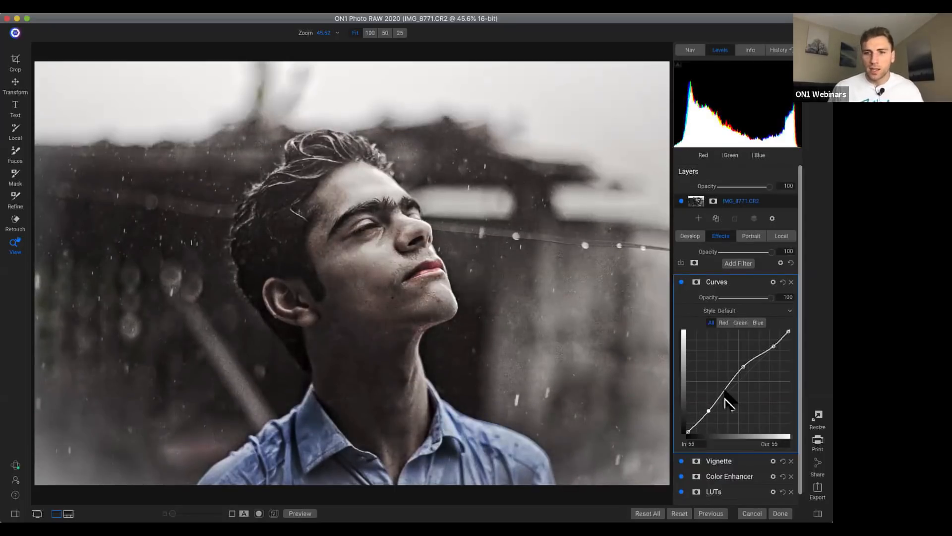
click(728, 394)
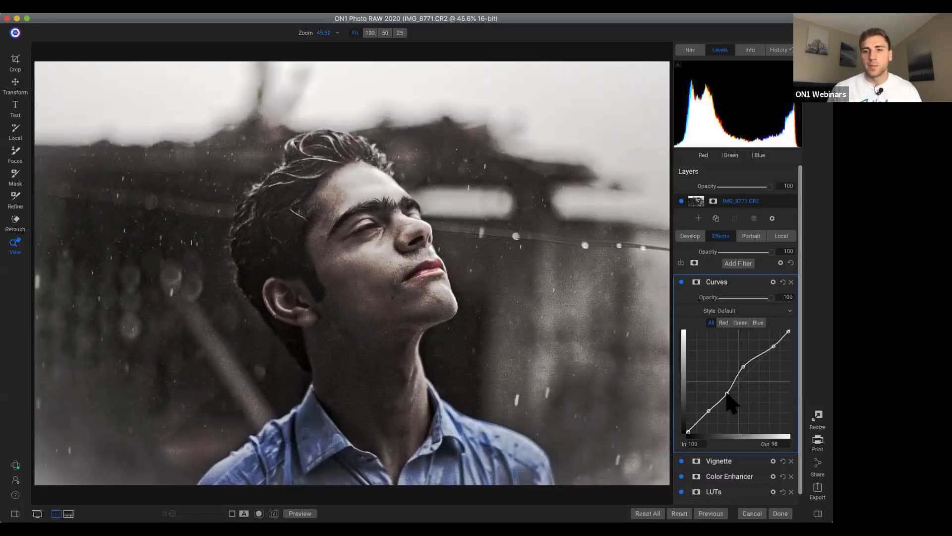
click(782, 282)
Try a multi-point curve with slightly raised midtones and darker shadows at In 88, Out 80, and reset the Curves filter again.
click(706, 411)
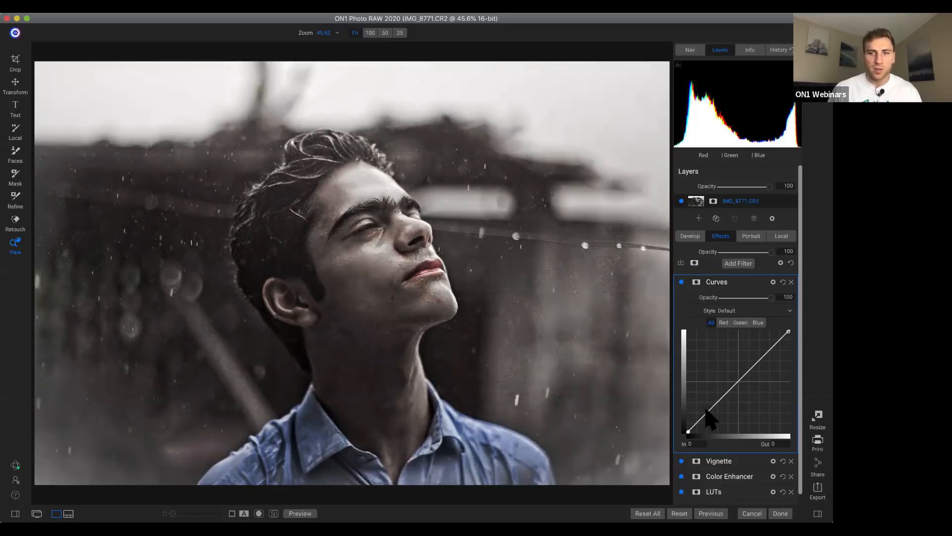
click(763, 357)
drag(740, 379, 740, 374)
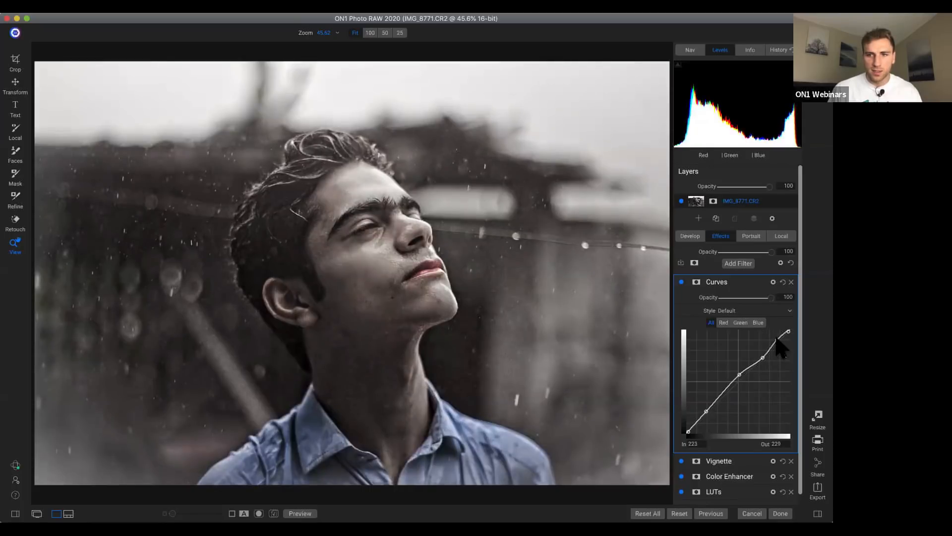
drag(723, 404, 721, 403)
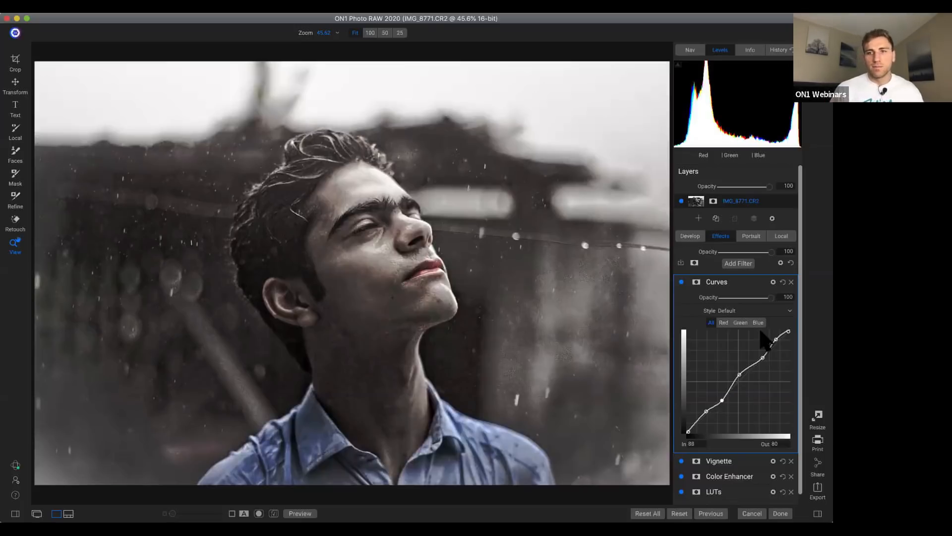
click(783, 282)
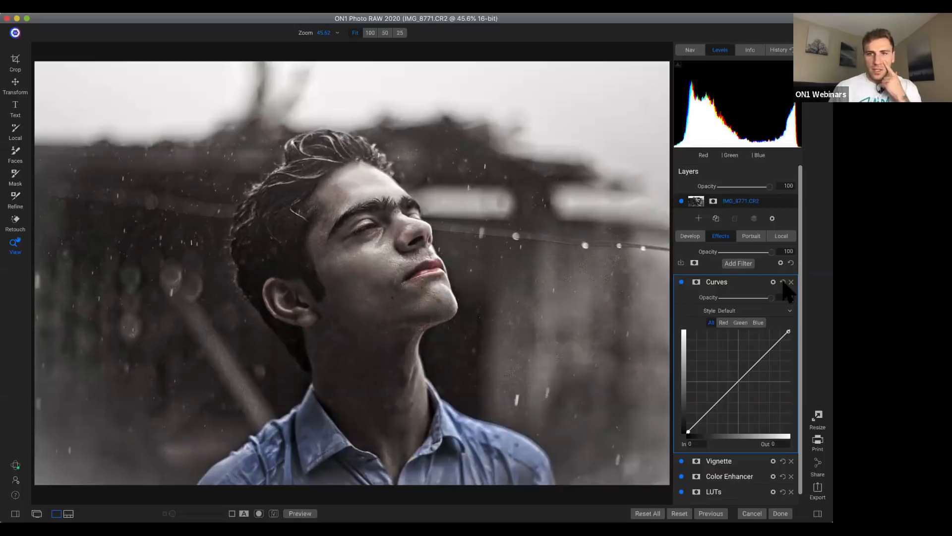
key(n)
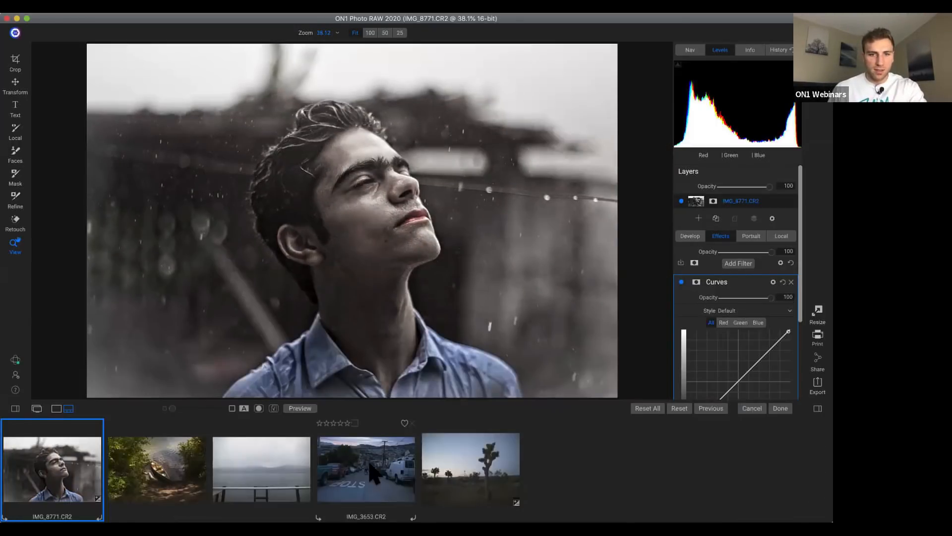
key(n)
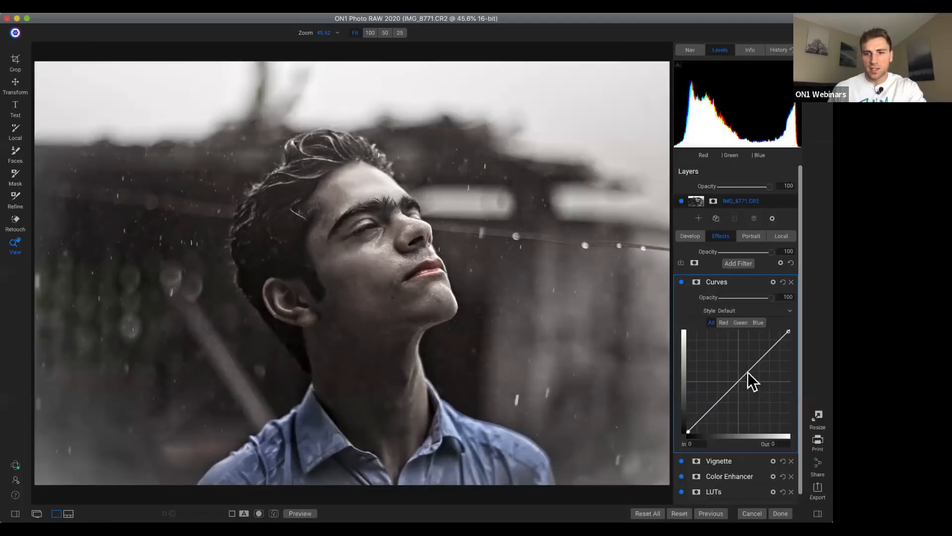
Delete the Vignette, Color Enhancer, LUTs and Dynamic Contrast filters, keeping only Curves in the filter stack.
click(792, 461)
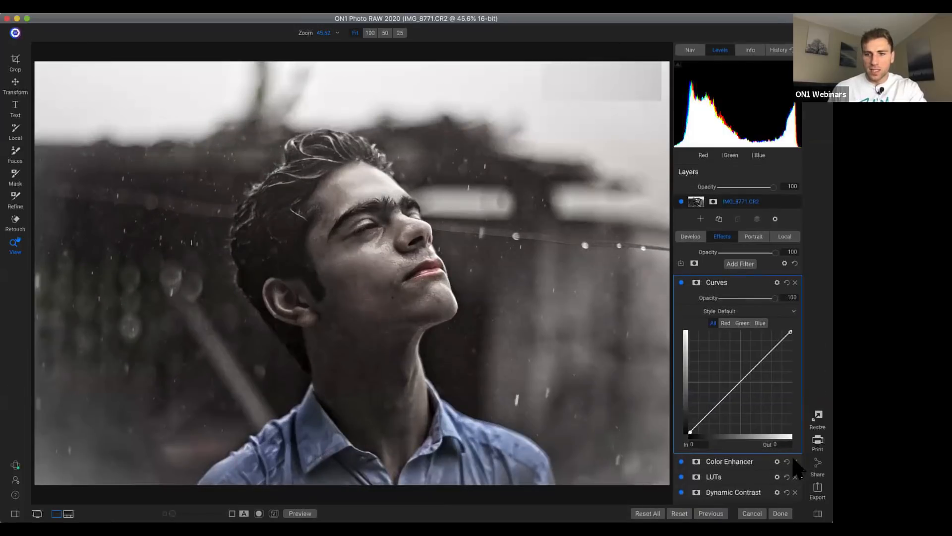
click(792, 460)
click(791, 460)
click(792, 460)
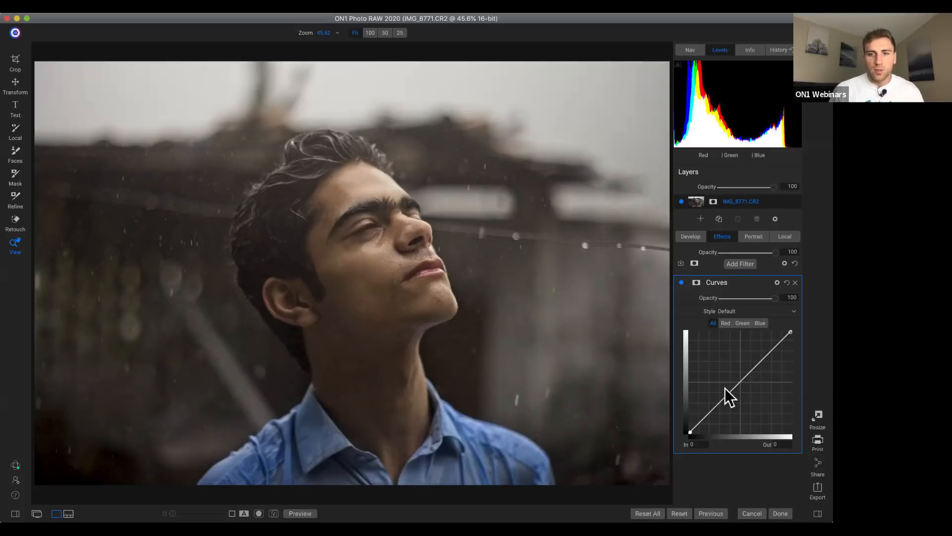
Shape an S-curve with a raised highlight point and a shadow point at In 85, Out 77, and compare the portrait without and with Curves.
click(714, 413)
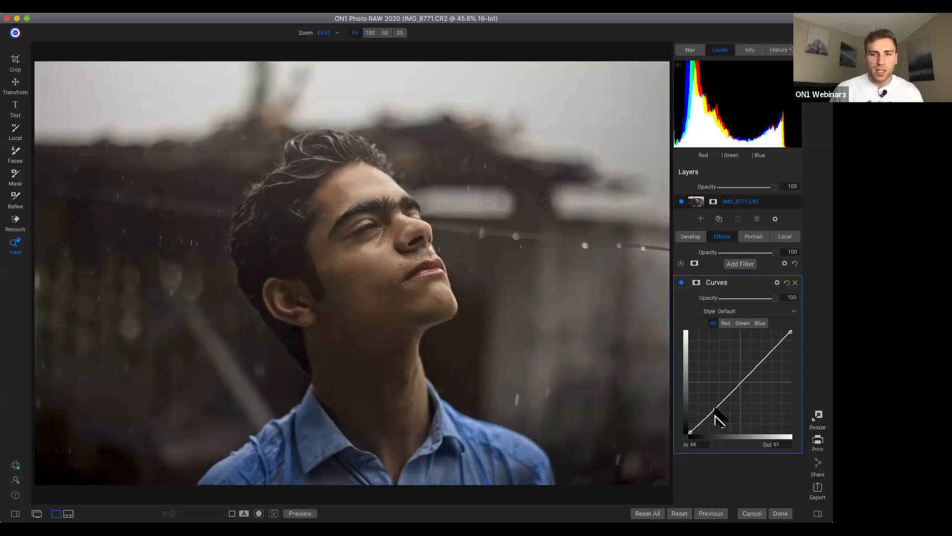
drag(715, 409, 715, 412)
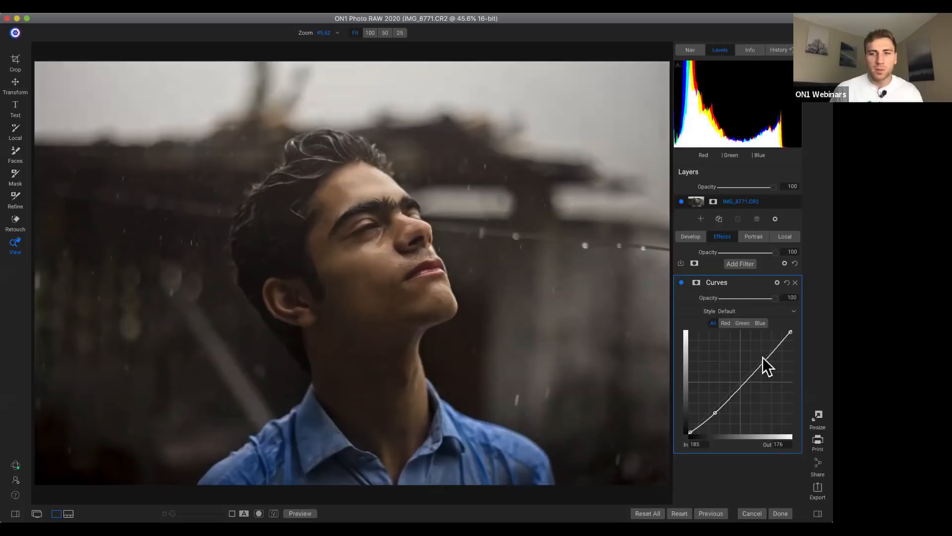
drag(764, 361, 763, 350)
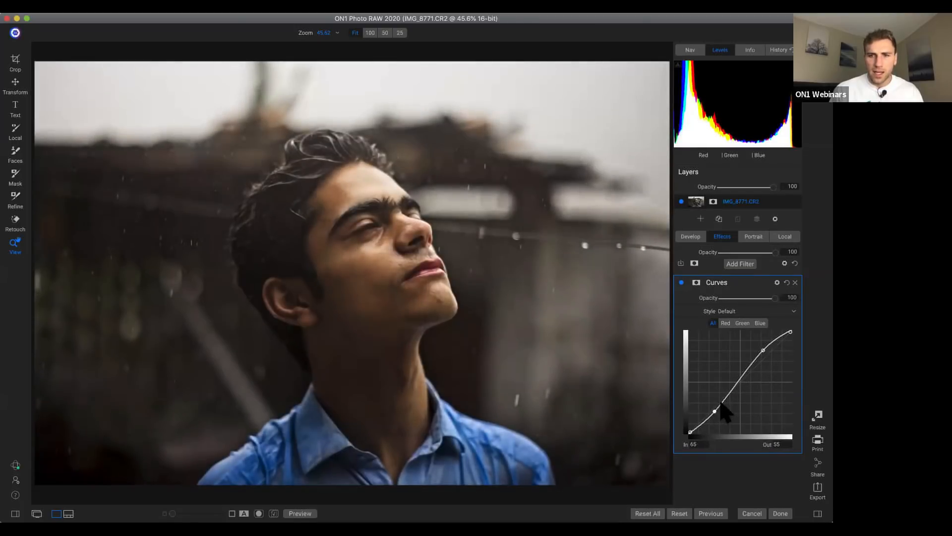
drag(724, 404, 723, 402)
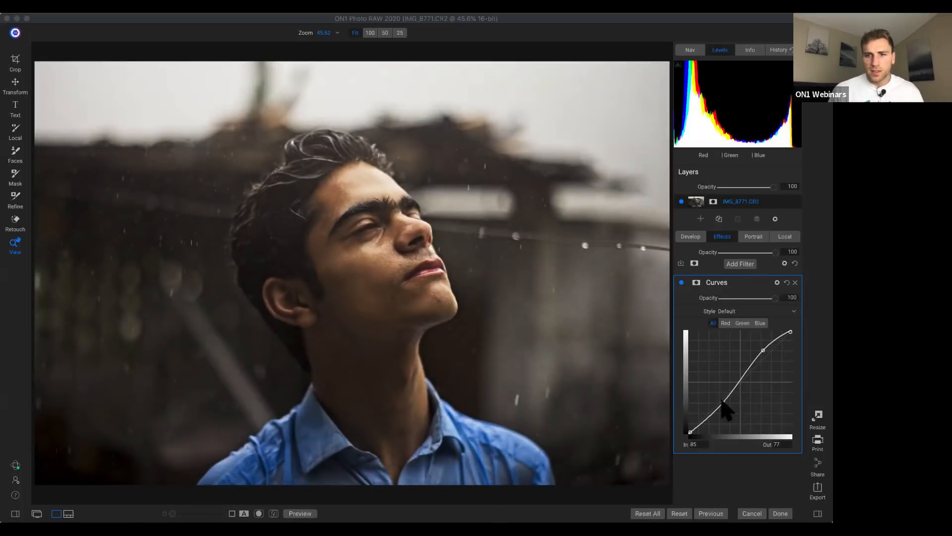
click(682, 283)
click(682, 283)
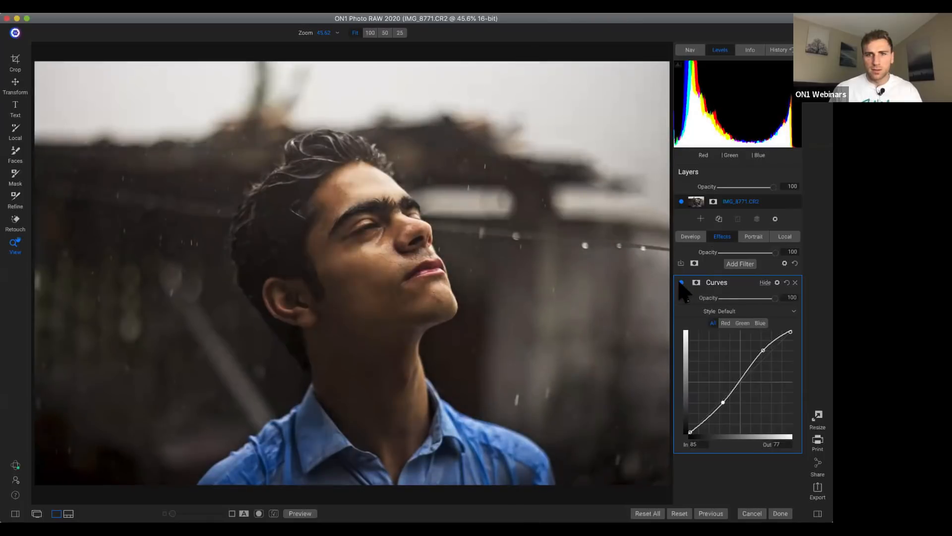
click(683, 283)
click(683, 282)
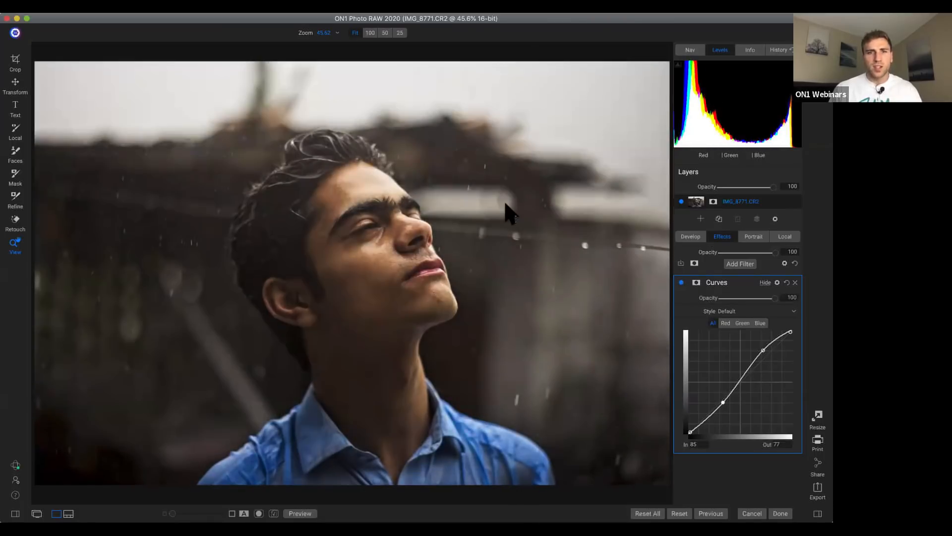